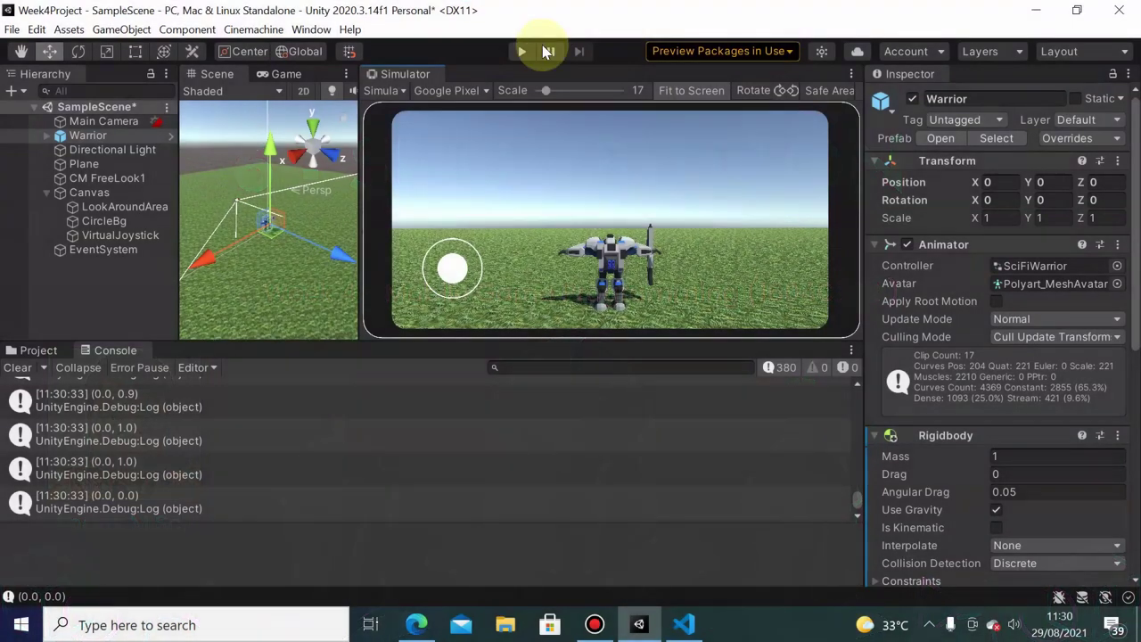
- Stop the running game with Ctrl+P to get back to edit mode
{"action": "key", "text": "ctrl+p"}
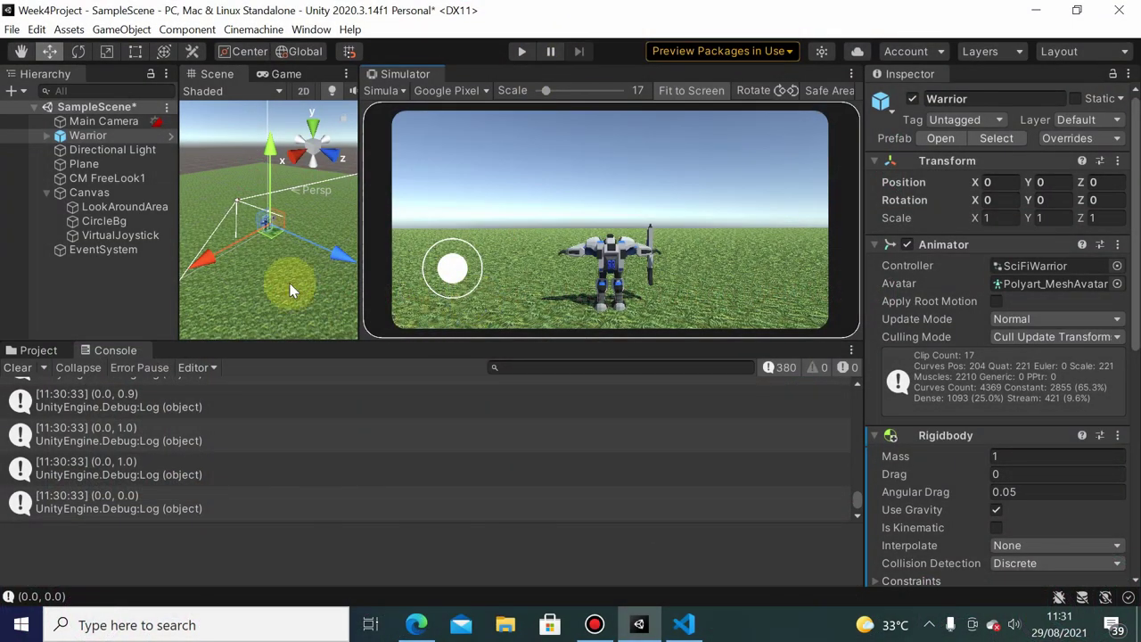
- Select the Warrior and open its SciFiWarrior controller in the Animator window
{"action": "left_click", "coordinate": [114, 195]}
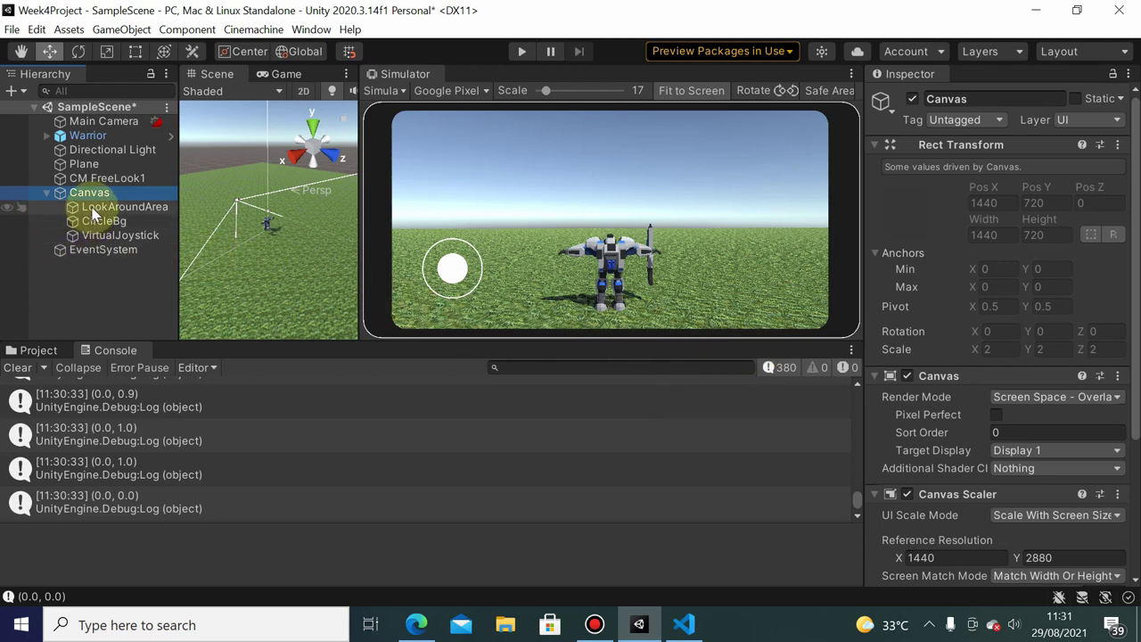
{"action": "left_click", "coordinate": [126, 136]}
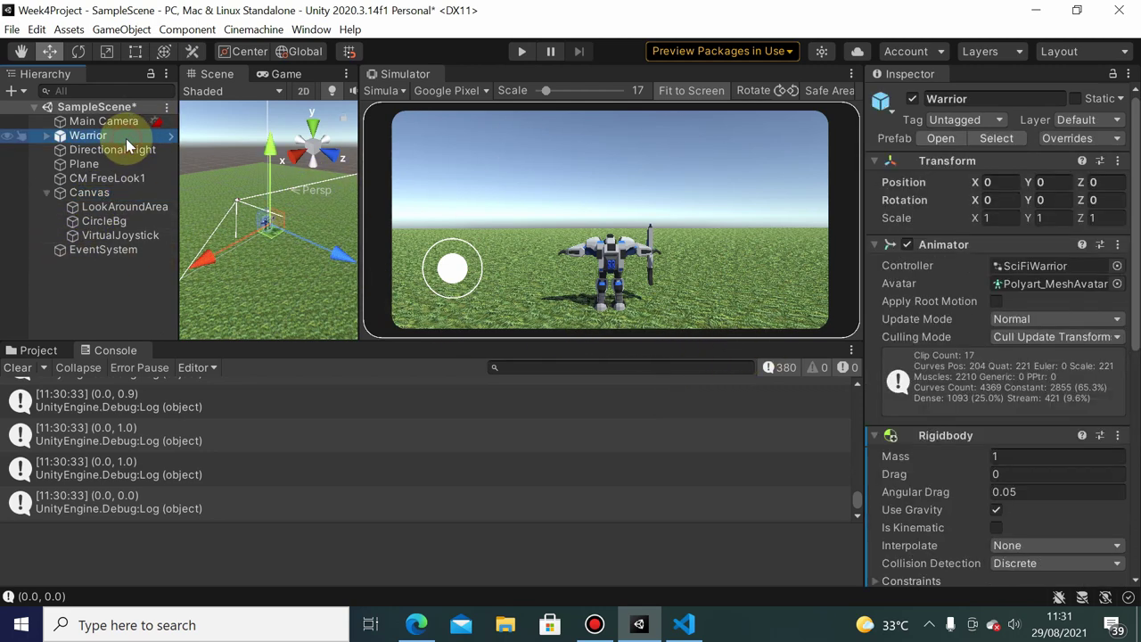
{"action": "double_click", "coordinate": [1051, 266]}
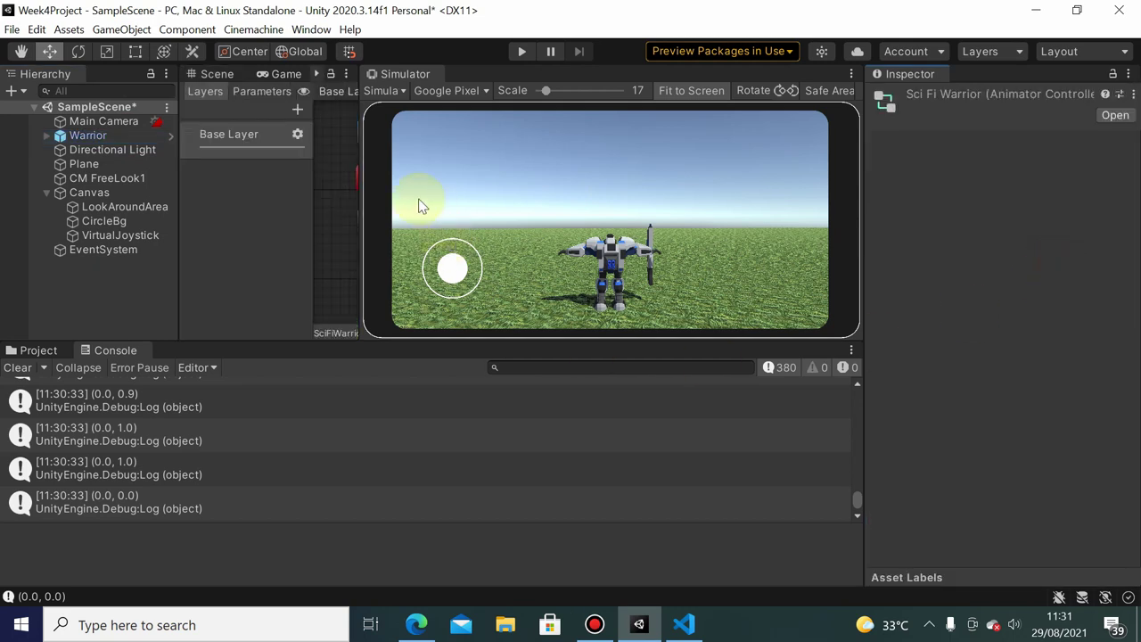
- Widen the Animator graph and move Shoot_SingleShot_AR directly above Idle_Guard_AR
{"action": "left_click_drag", "start_coordinate": [360, 133], "coordinate": [668, 127]}
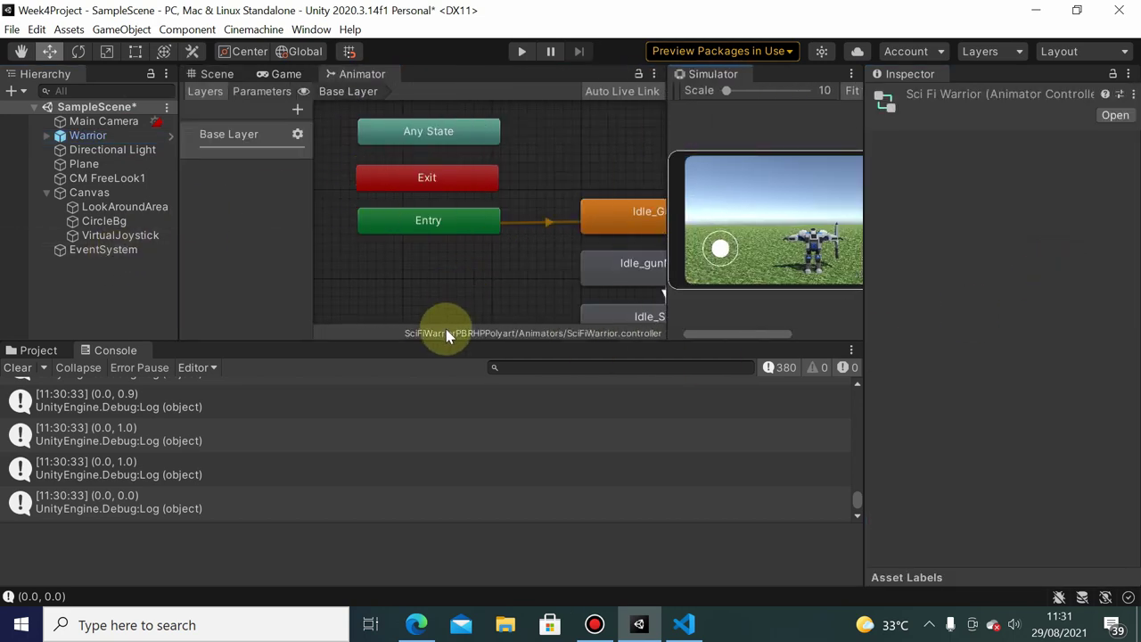
{"action": "middle_click_drag", "start_coordinate": [568, 209], "coordinate": [554, 164]}
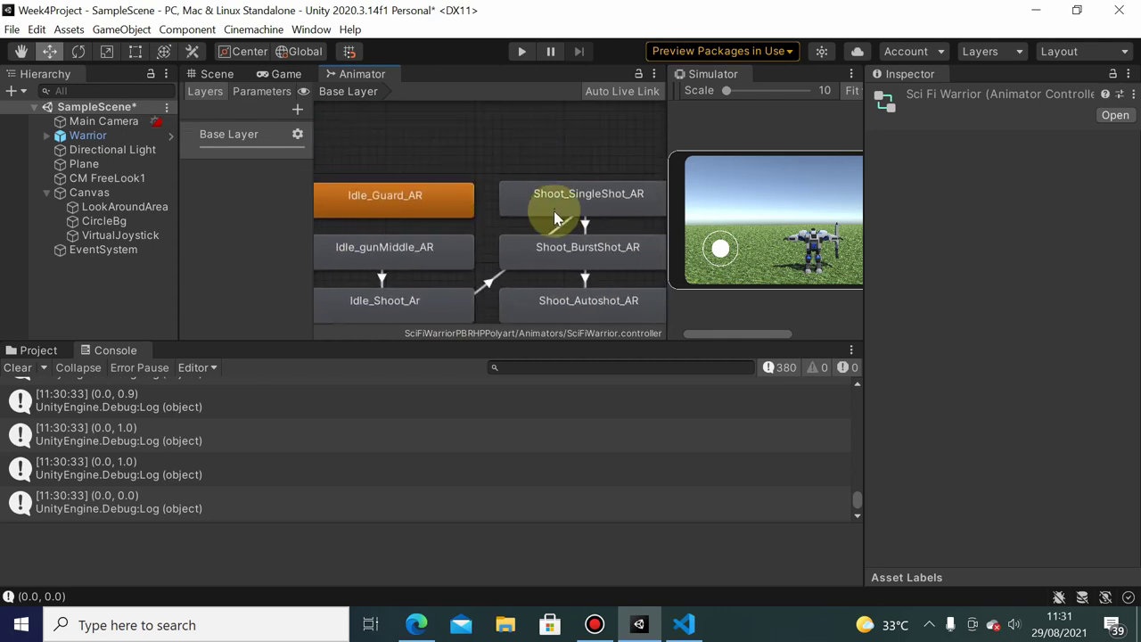
{"action": "left_click", "coordinate": [559, 225]}
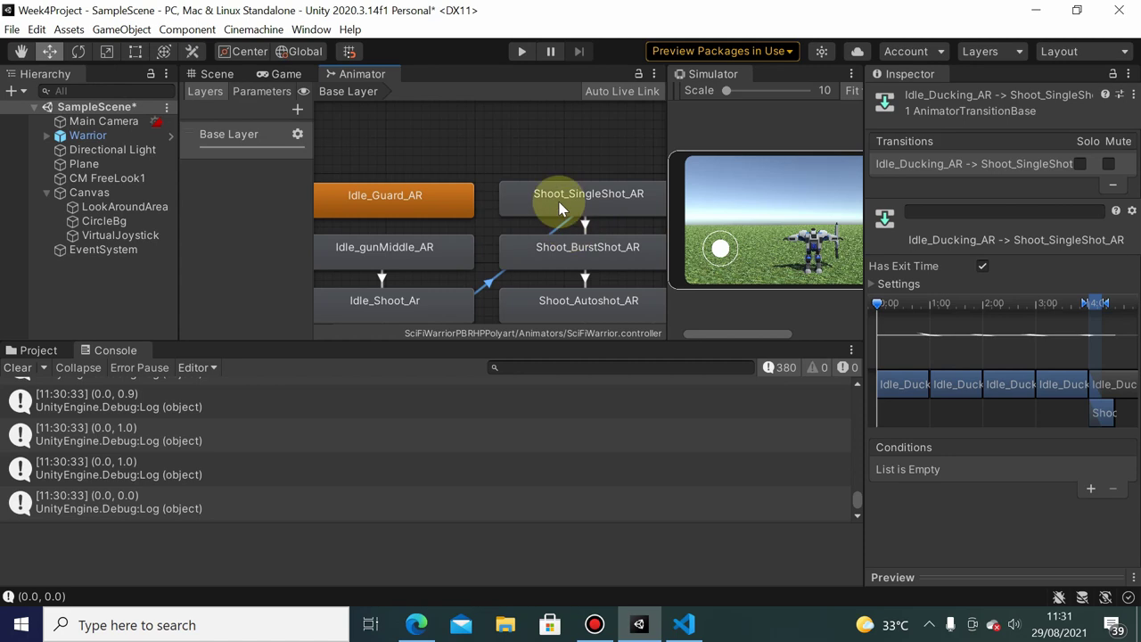
{"action": "left_click", "coordinate": [592, 205]}
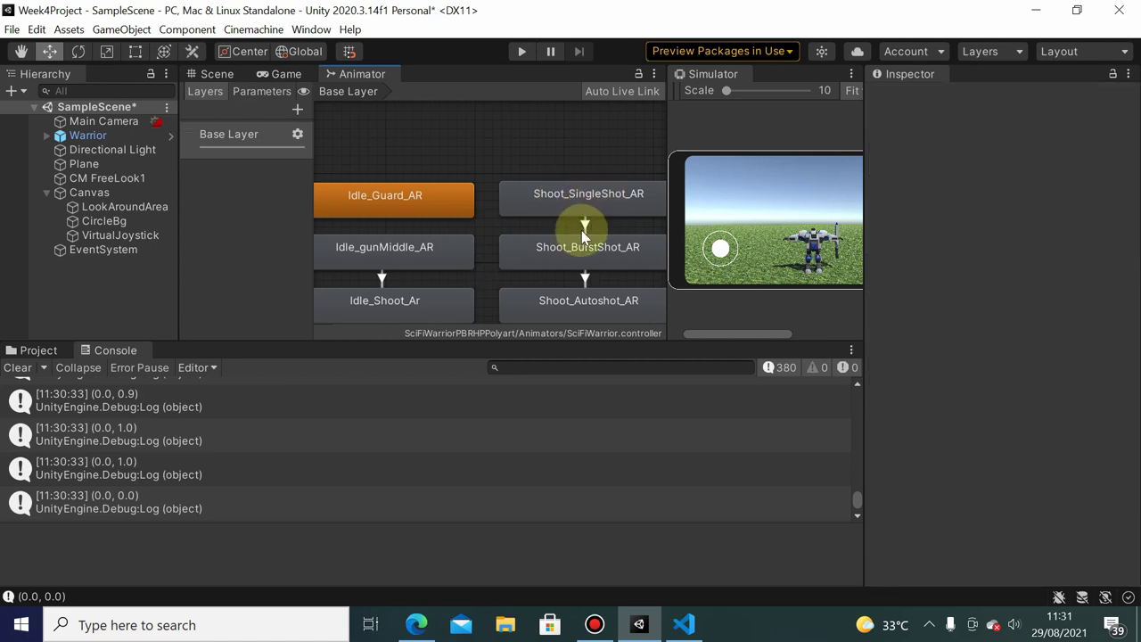
{"action": "left_click", "coordinate": [585, 225]}
{"action": "left_click", "coordinate": [573, 211]}
{"action": "left_click_drag", "start_coordinate": [573, 211], "coordinate": [438, 137]}
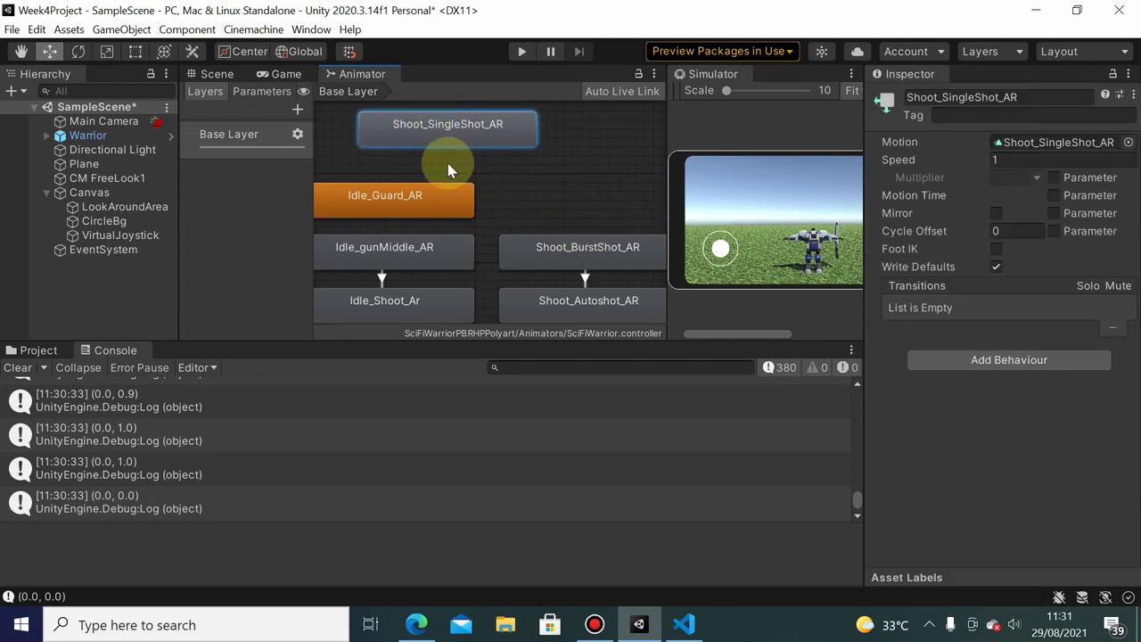
{"action": "left_click_drag", "start_coordinate": [515, 159], "coordinate": [454, 168]}
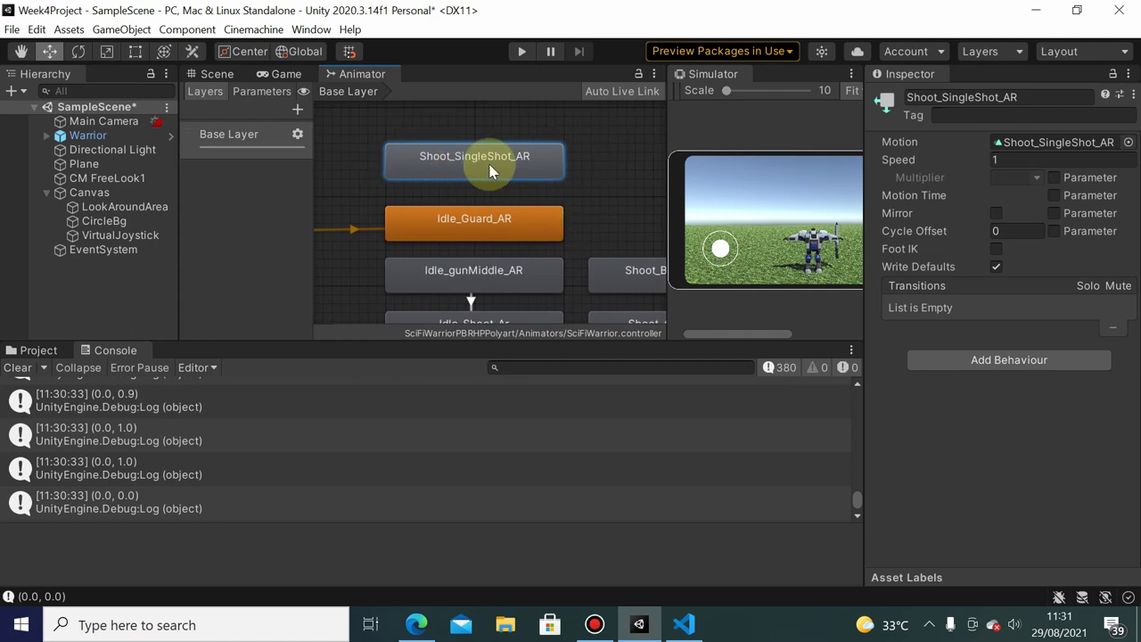
- Play the Shoot_SingleShot_AR shooting animation in the Inspector preview
{"action": "double_click", "coordinate": [498, 175]}
{"action": "scroll", "coordinate": [1010, 482], "scroll_direction": "down", "scroll_amount": 10}
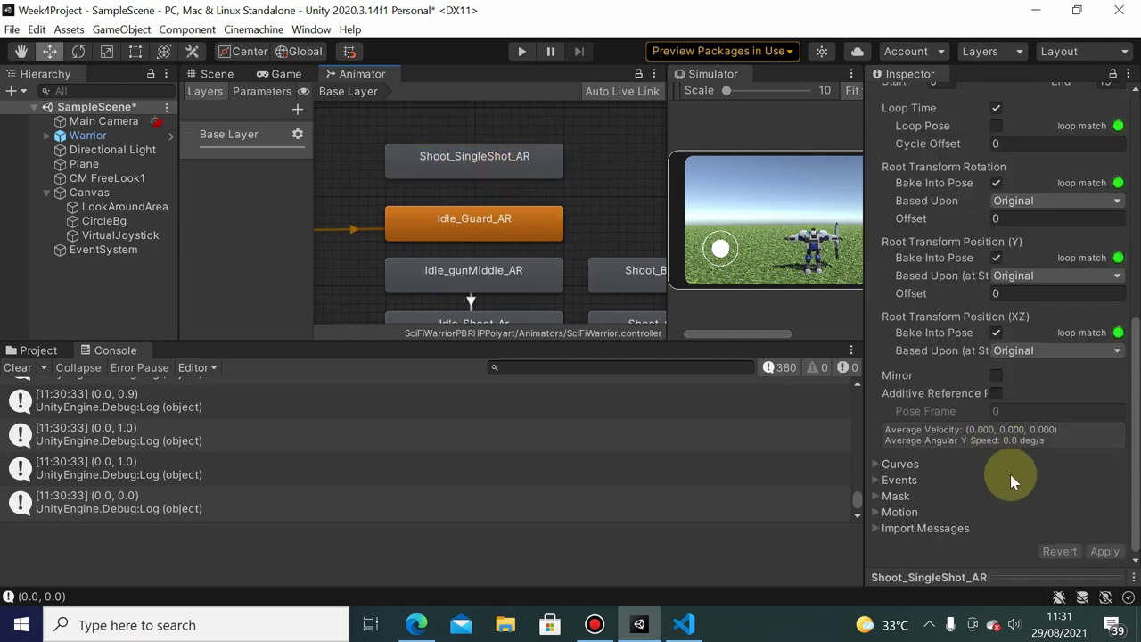
{"action": "left_click", "coordinate": [985, 576]}
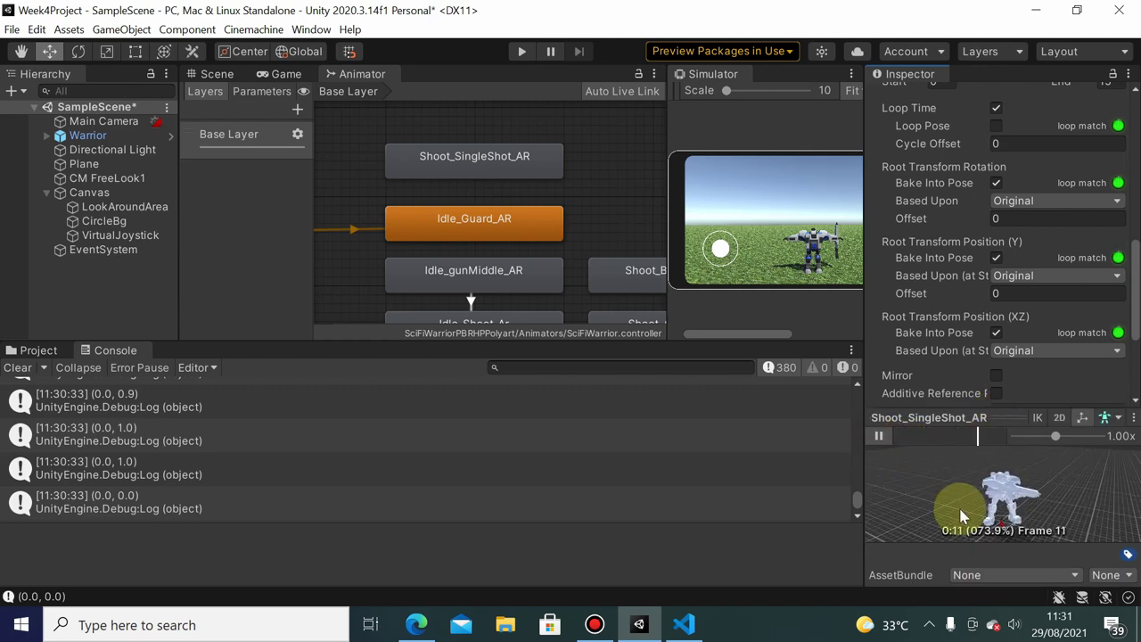
{"action": "left_click", "coordinate": [879, 437]}
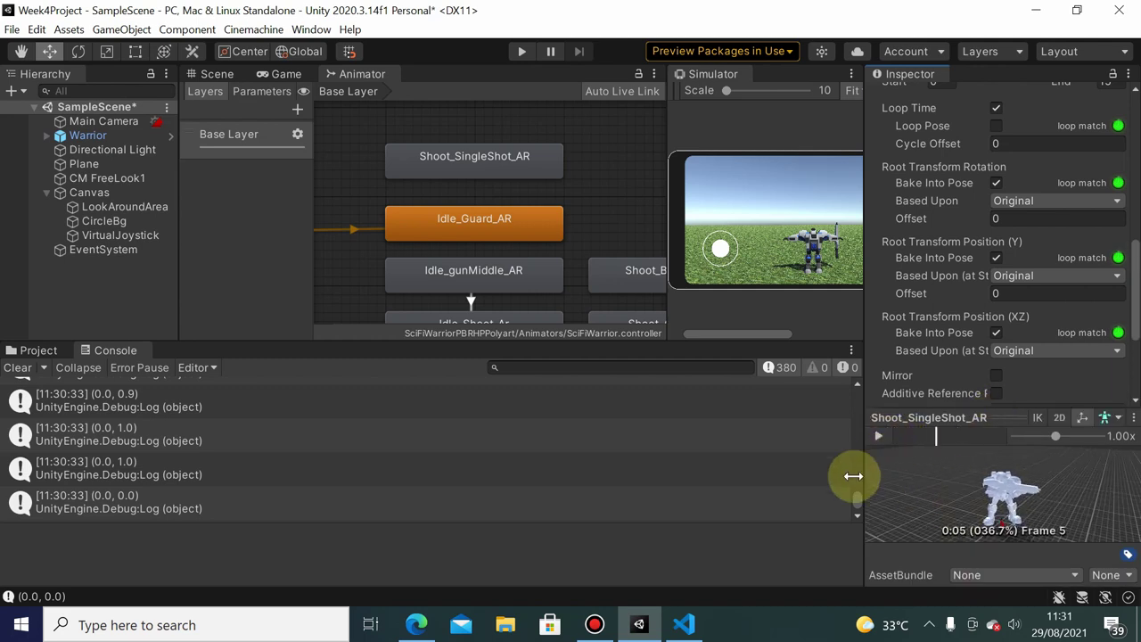
{"action": "left_click", "coordinate": [535, 227]}
- Make a transition from Idle_Guard_AR to Shoot_SingleShot_AR with Has Exit Time unchecked
{"action": "right_click", "coordinate": [479, 223]}
{"action": "left_click", "coordinate": [553, 236]}
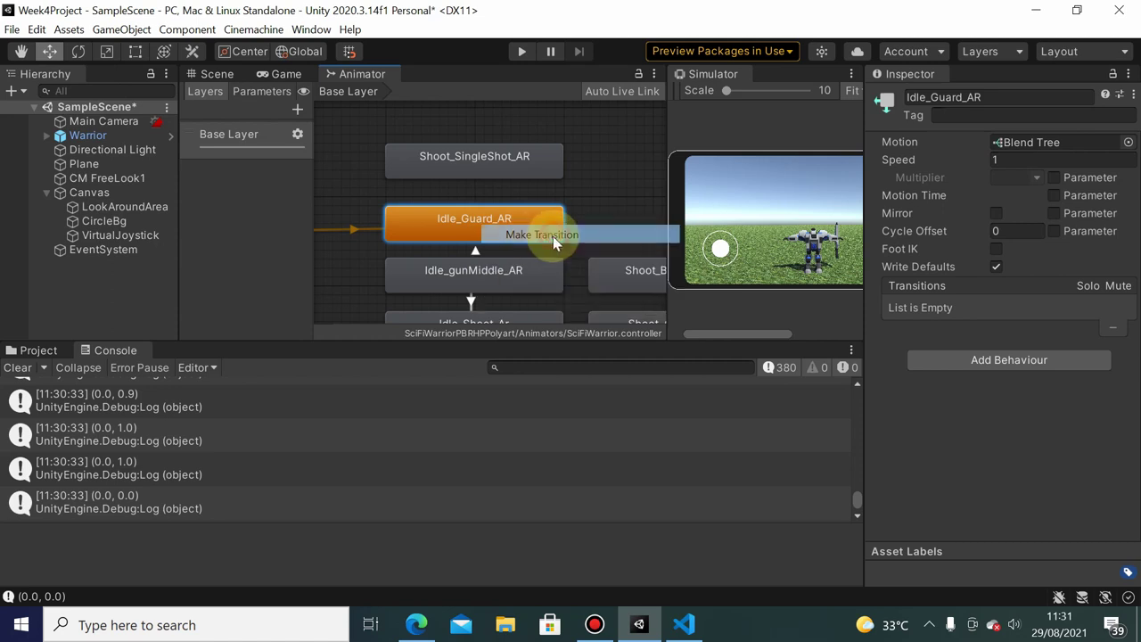
{"action": "left_click", "coordinate": [464, 174]}
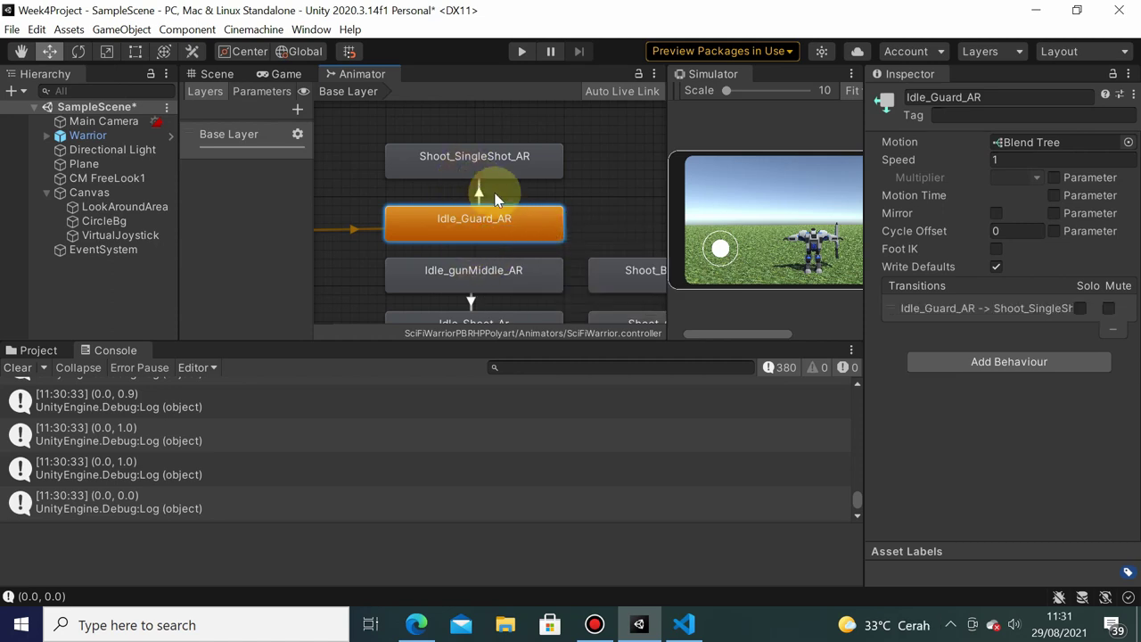
{"action": "left_click", "coordinate": [482, 171]}
{"action": "left_click", "coordinate": [479, 198]}
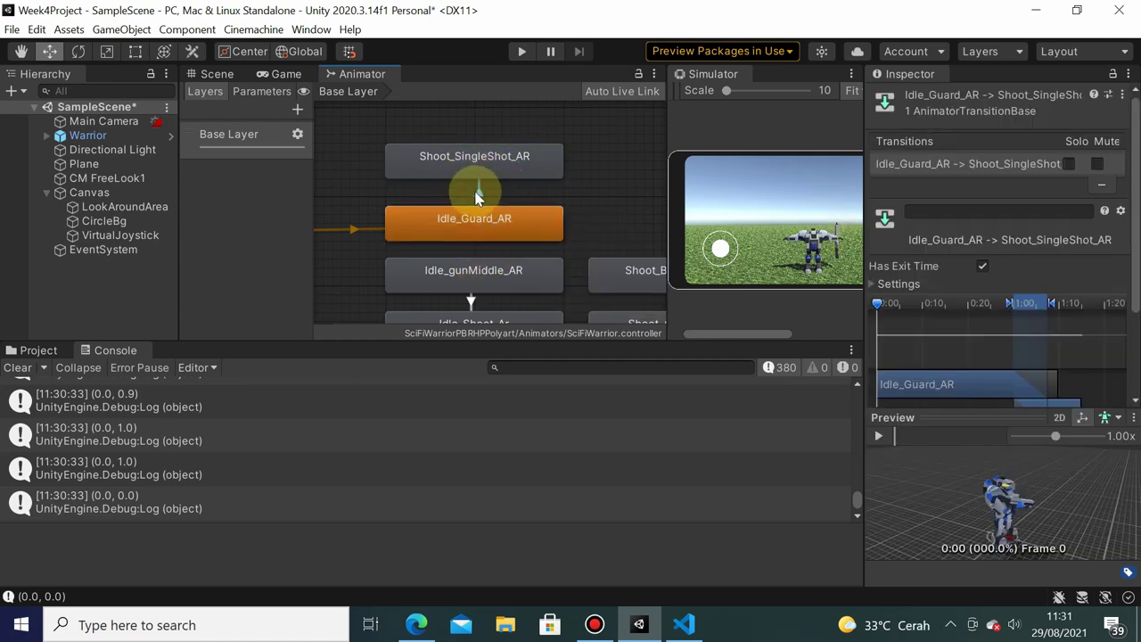
{"action": "left_click", "coordinate": [981, 267]}
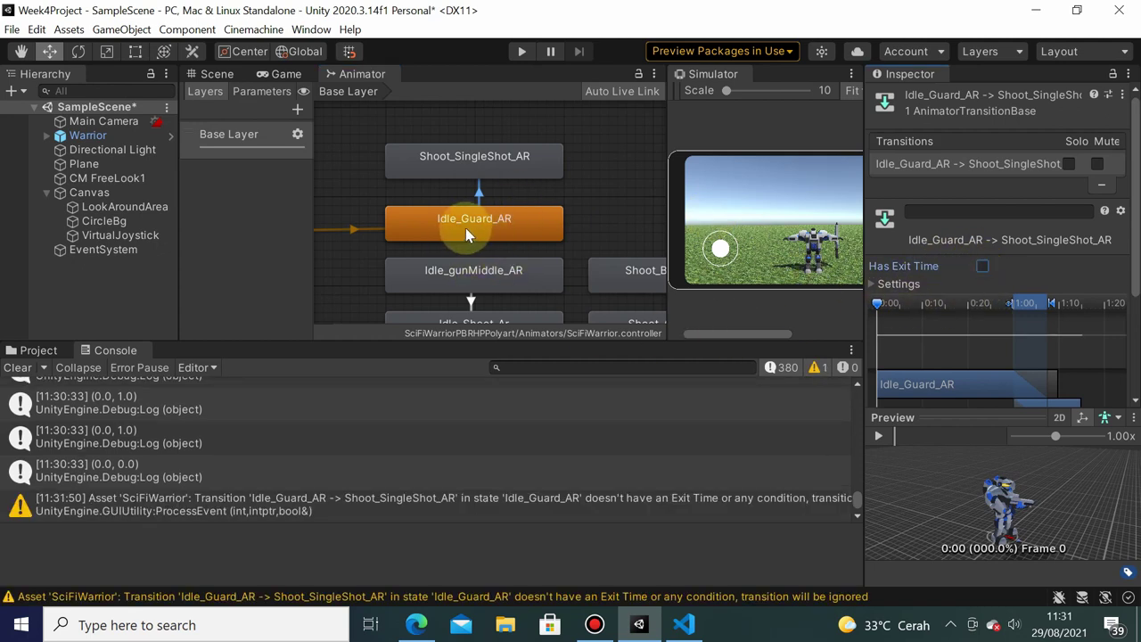
- Add a Trigger parameter named 'Shoot' to the animator
{"action": "left_click", "coordinate": [259, 91]}
{"action": "left_click", "coordinate": [298, 111]}
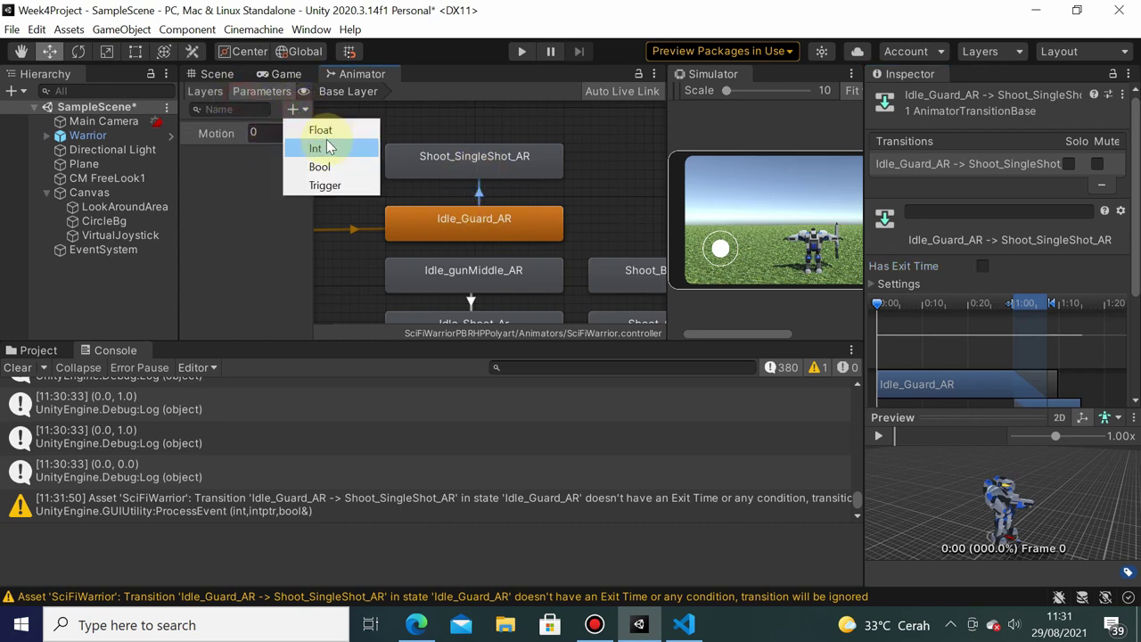
{"action": "left_click", "coordinate": [350, 186]}
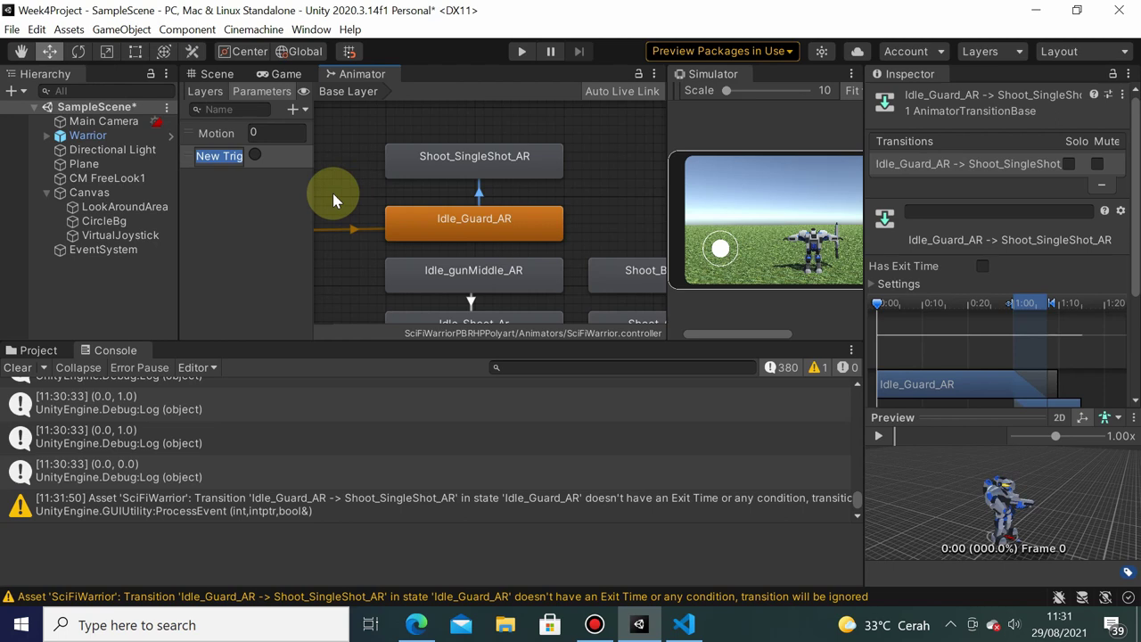
{"action": "type", "text": "Shoot"}
{"action": "key", "text": "Return"}
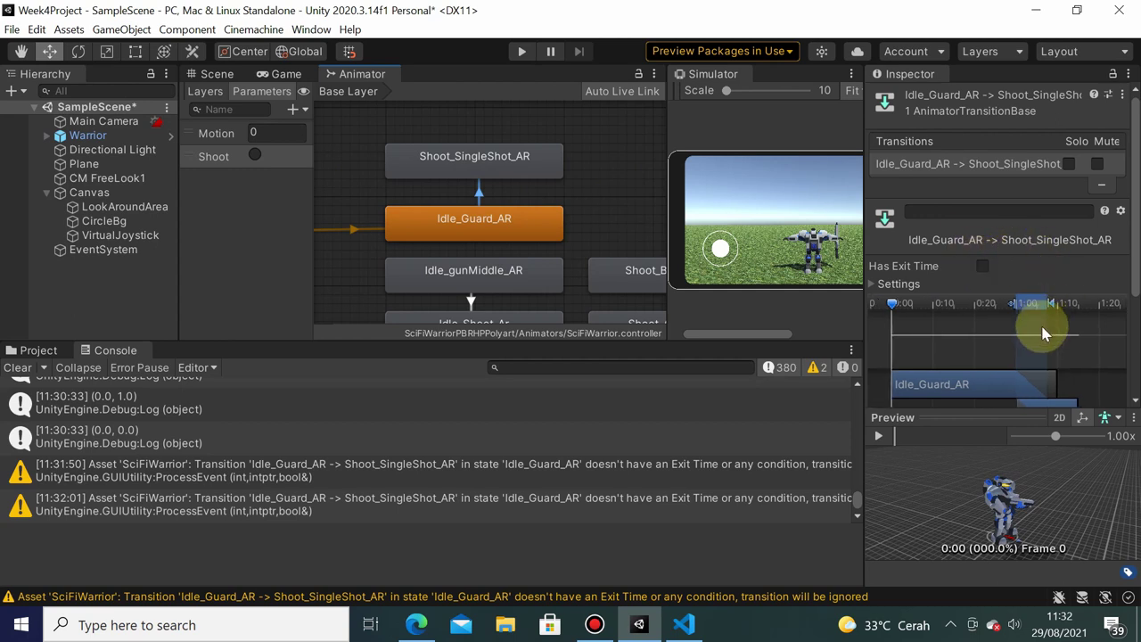
- Set the Shoot trigger as the idle-to-shoot transition's condition
{"action": "scroll", "coordinate": [1130, 328], "scroll_direction": "down", "scroll_amount": 2}
{"action": "scroll", "coordinate": [1130, 328], "scroll_direction": "down", "scroll_amount": 3}
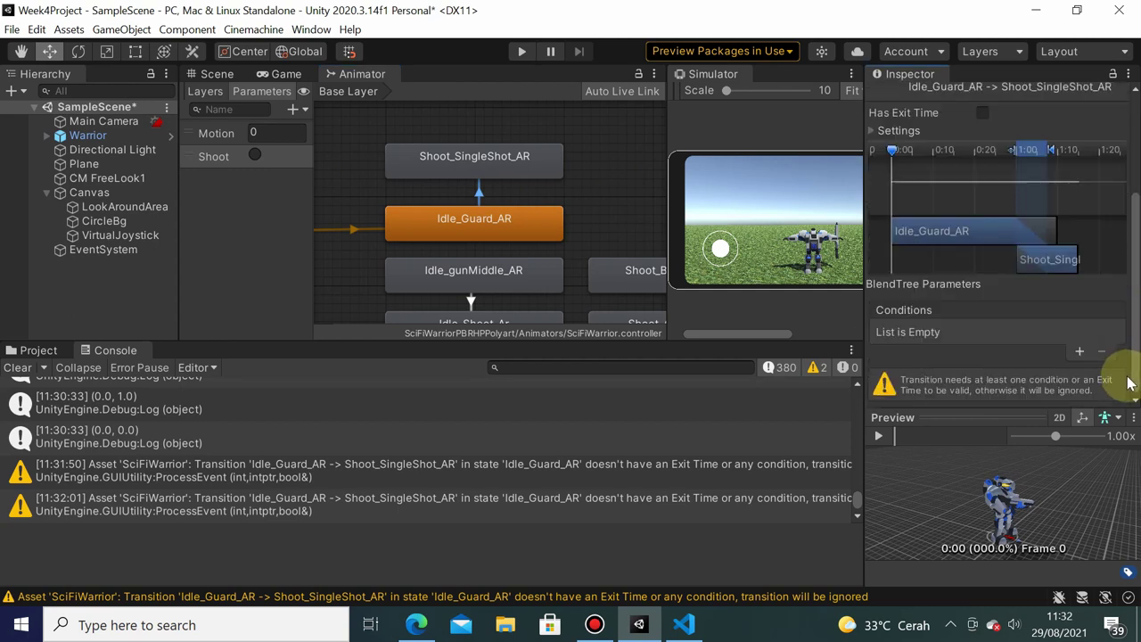
{"action": "left_click", "coordinate": [1078, 351]}
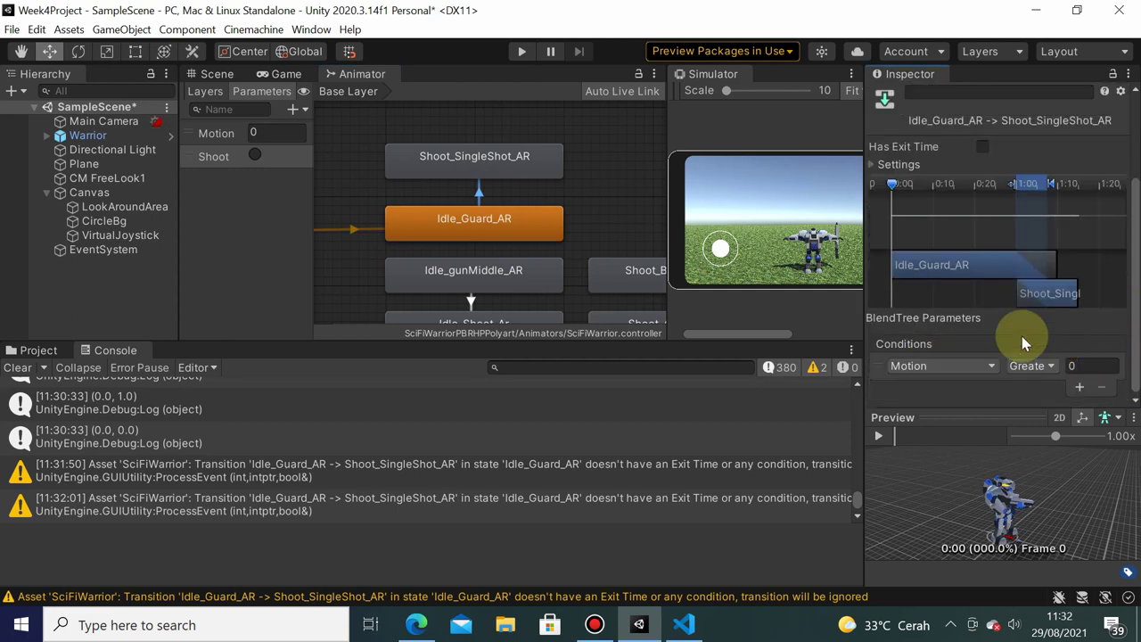
{"action": "left_click", "coordinate": [979, 365]}
{"action": "left_click", "coordinate": [945, 438]}
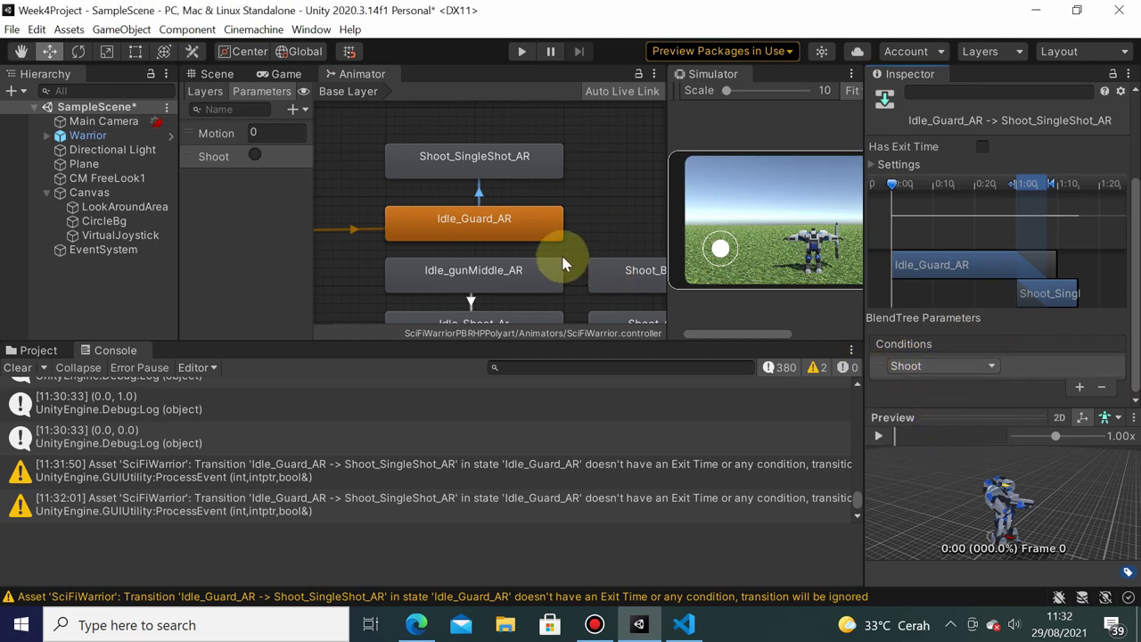
{"action": "left_click", "coordinate": [530, 167]}
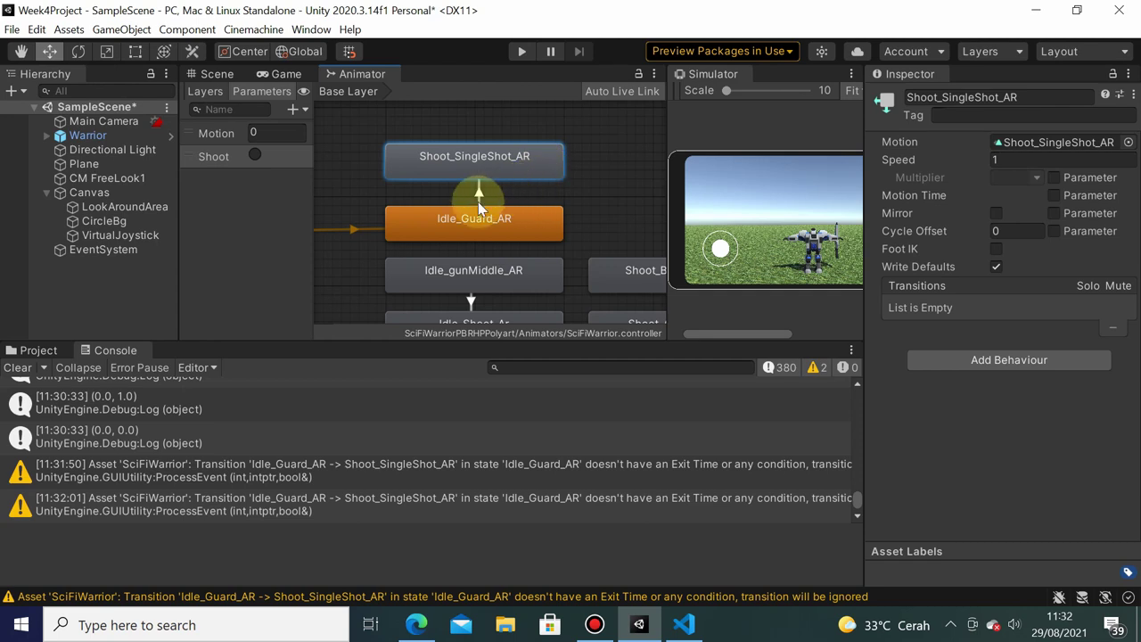
- Make a return transition from Shoot_SingleShot_AR back to Idle_Guard_AR
{"action": "right_click", "coordinate": [506, 172]}
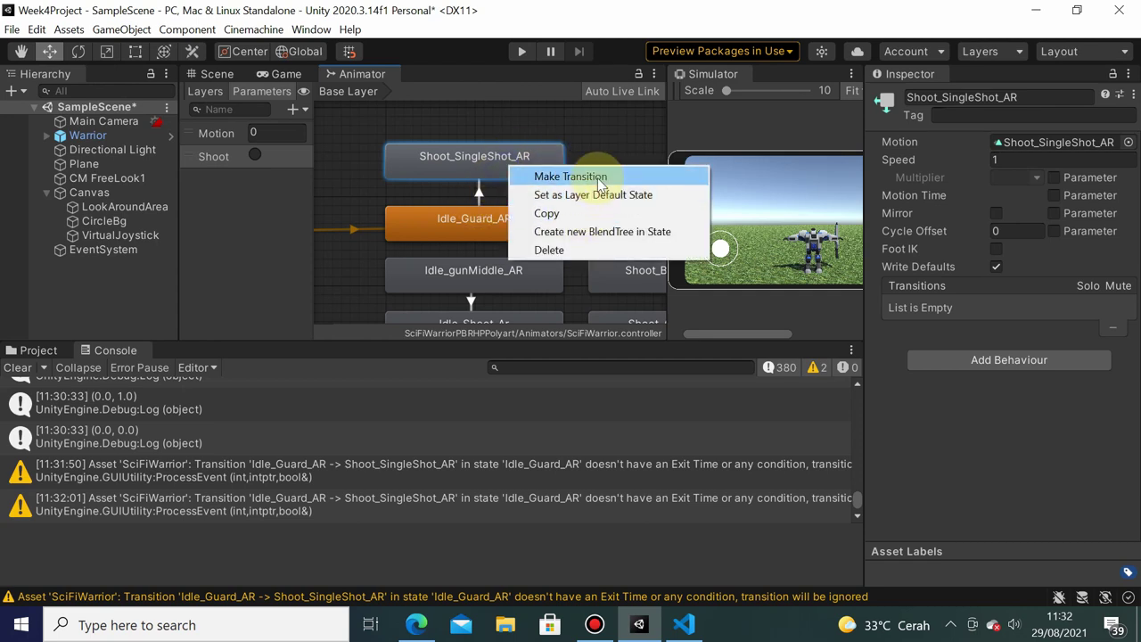
{"action": "left_click", "coordinate": [566, 174]}
{"action": "left_click", "coordinate": [506, 230]}
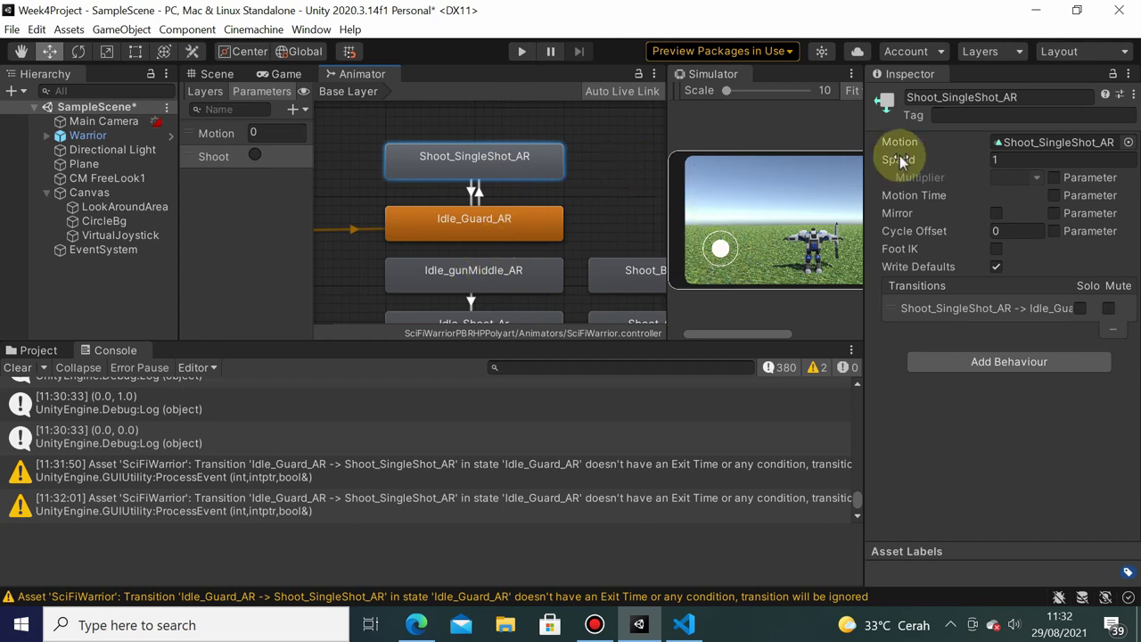
{"action": "left_click", "coordinate": [654, 74]}
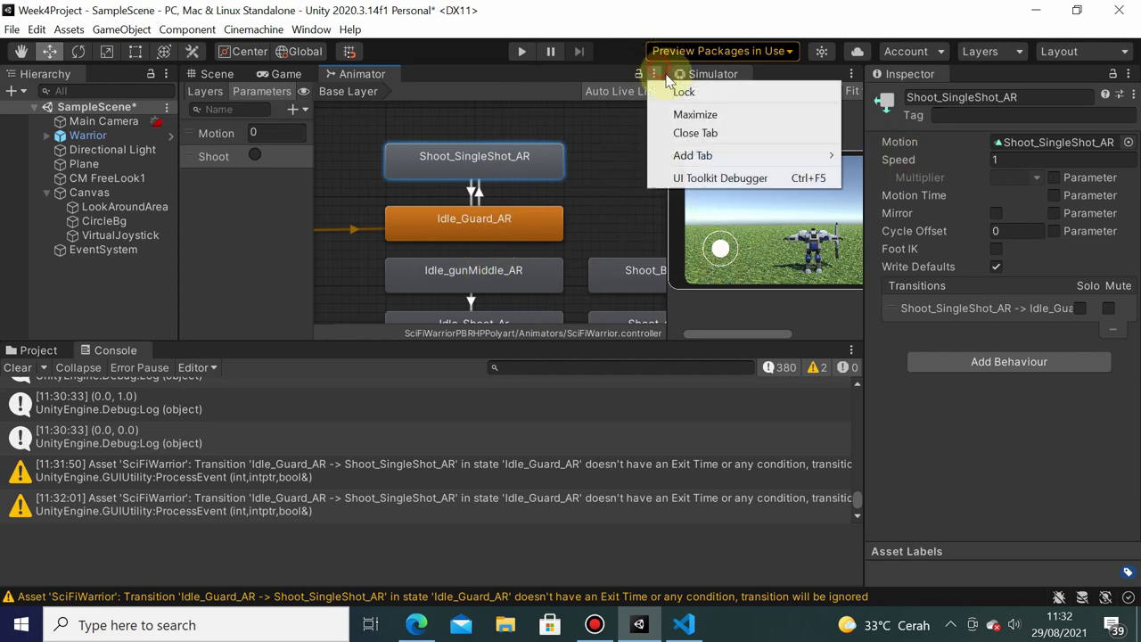
- Close the Animator panel, widen the Simulator, and add a UI Image under Canvas
{"action": "left_click", "coordinate": [703, 135]}
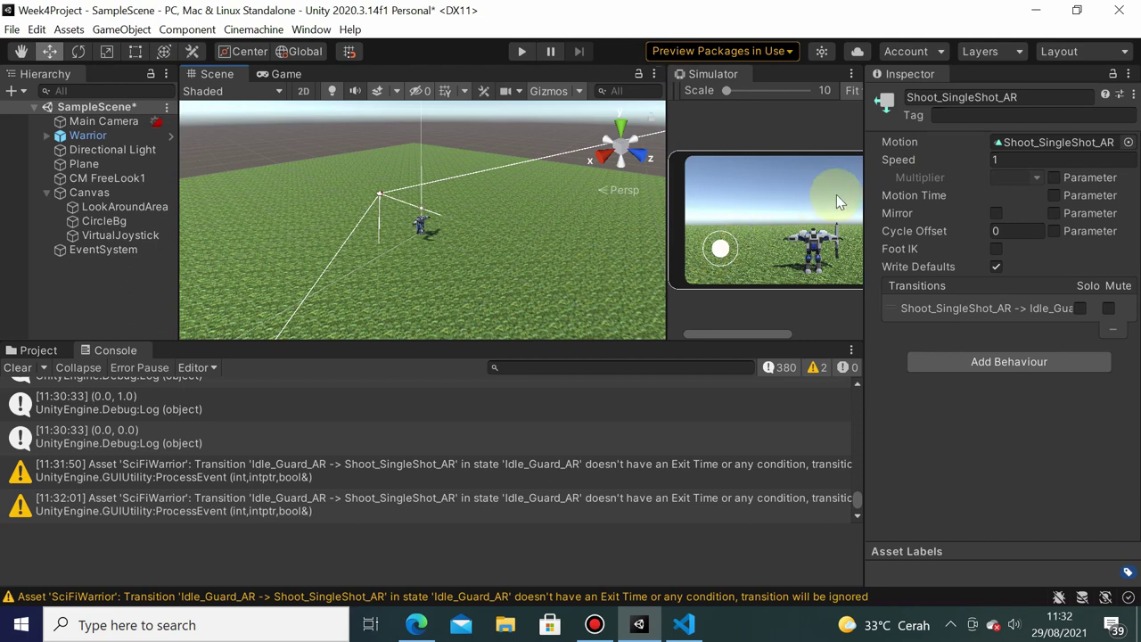
{"action": "left_click_drag", "start_coordinate": [668, 238], "coordinate": [524, 243]}
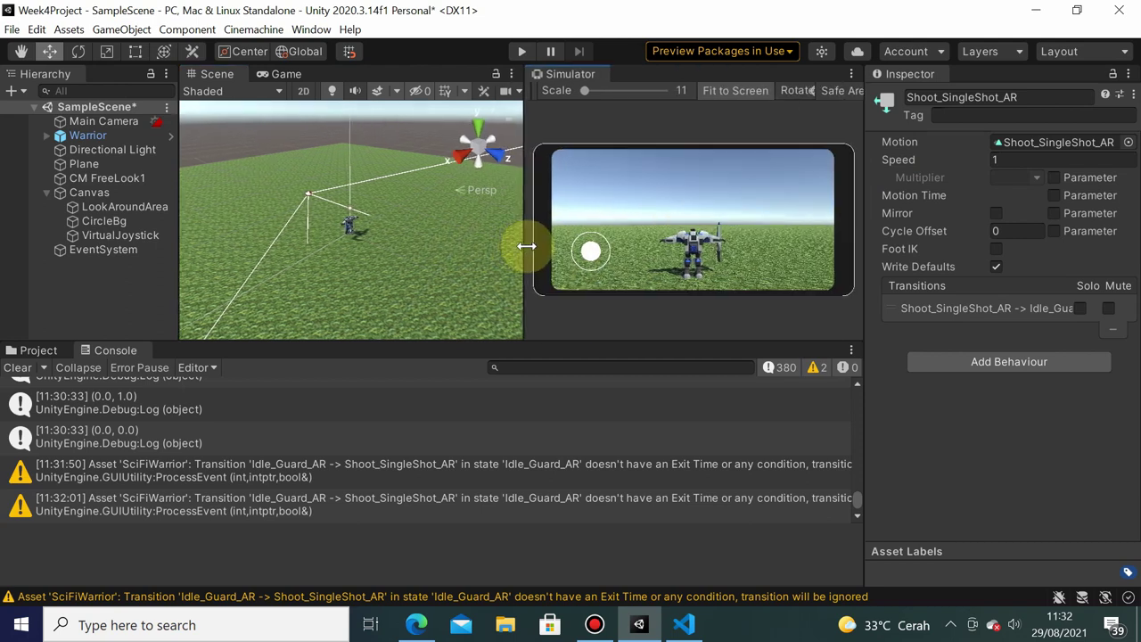
{"action": "left_click", "coordinate": [108, 196]}
{"action": "right_click", "coordinate": [108, 197]}
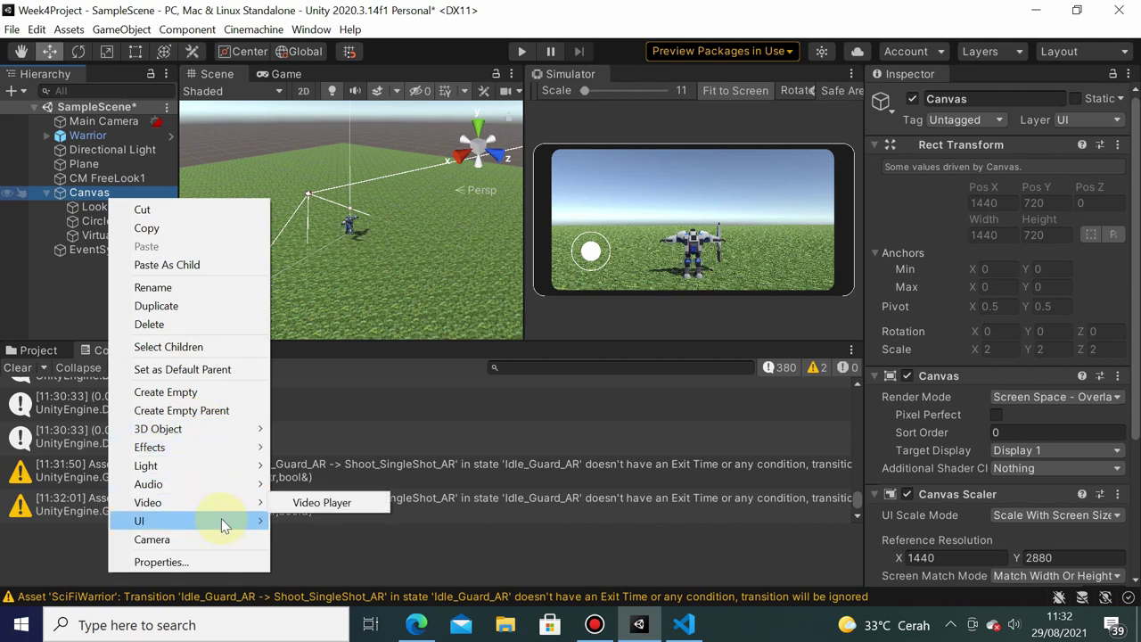
{"action": "mouse_move", "coordinate": [223, 522]}
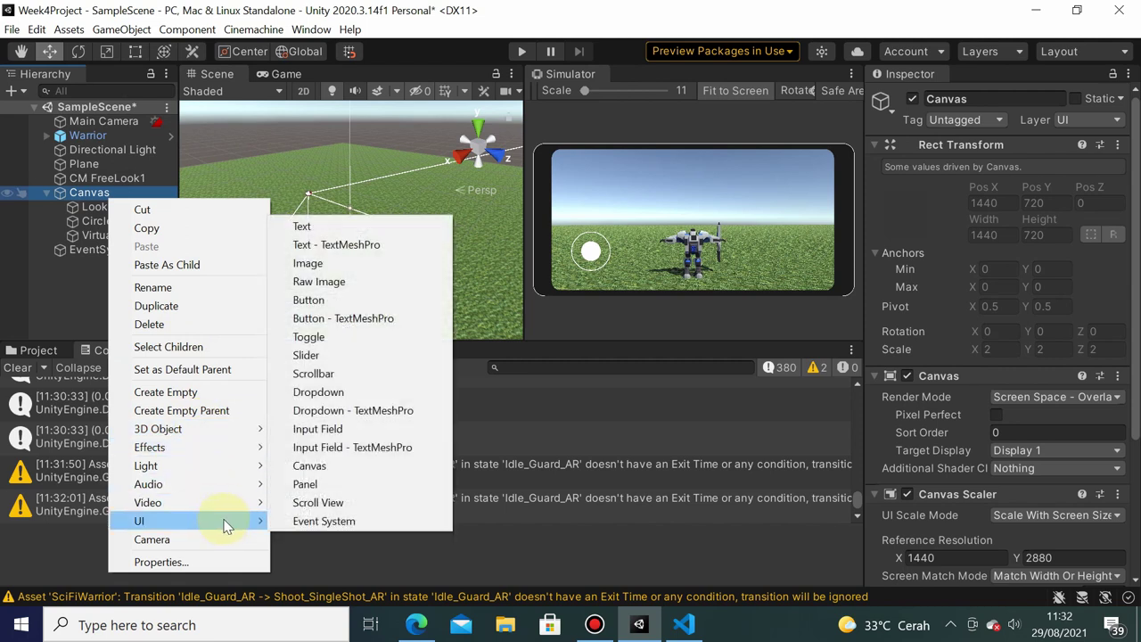
{"action": "left_click", "coordinate": [374, 263]}
{"action": "type", "text": "ShootButton"}
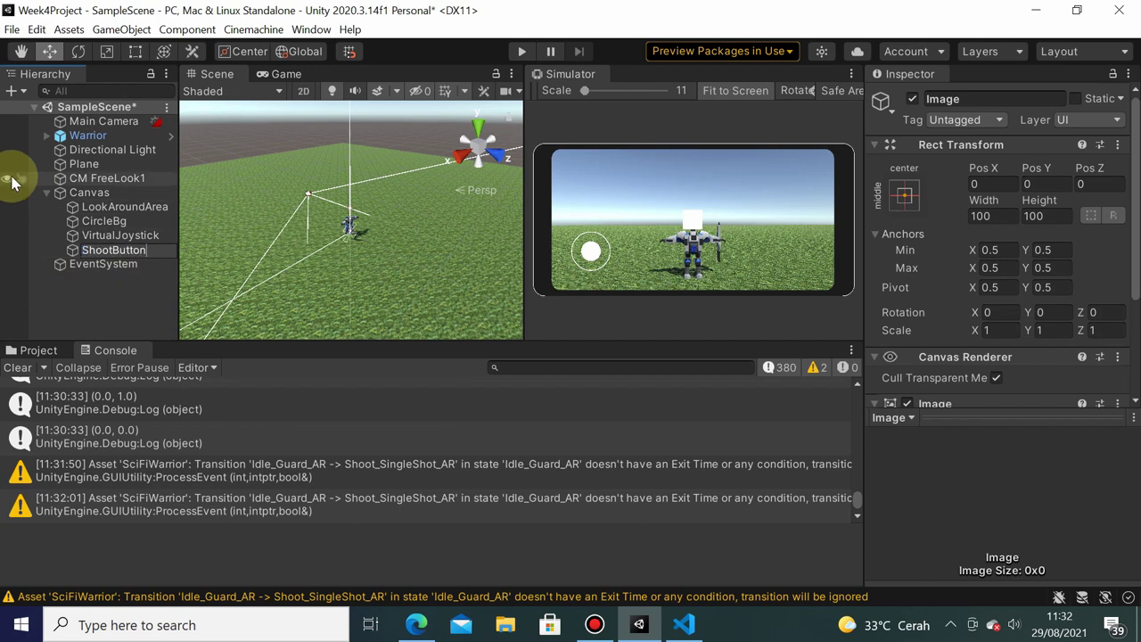
- Name the image ShootButton and anchor it to the bottom-right corner
{"action": "key", "text": "Return"}
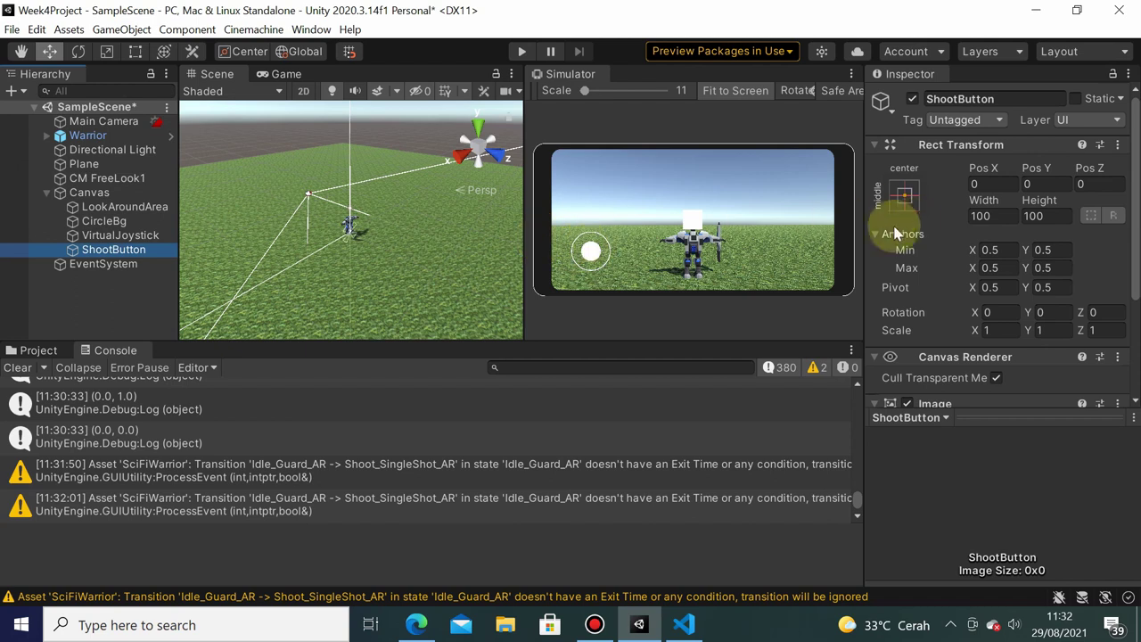
{"action": "left_click", "coordinate": [903, 204]}
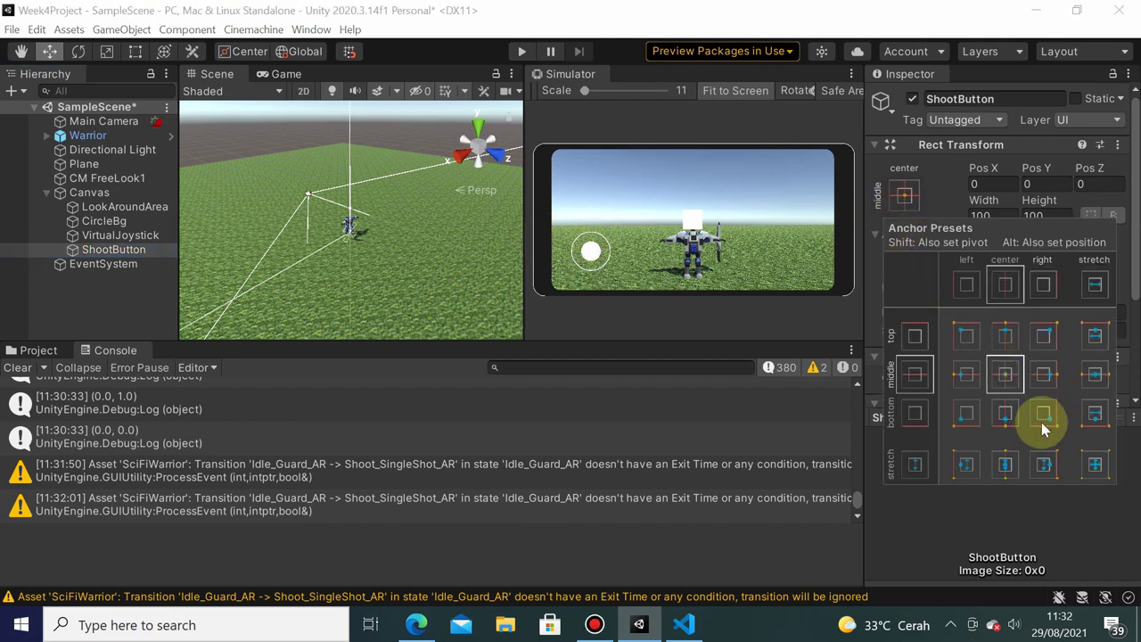
{"action": "left_click", "coordinate": [1043, 413], "text": "alt+shift"}
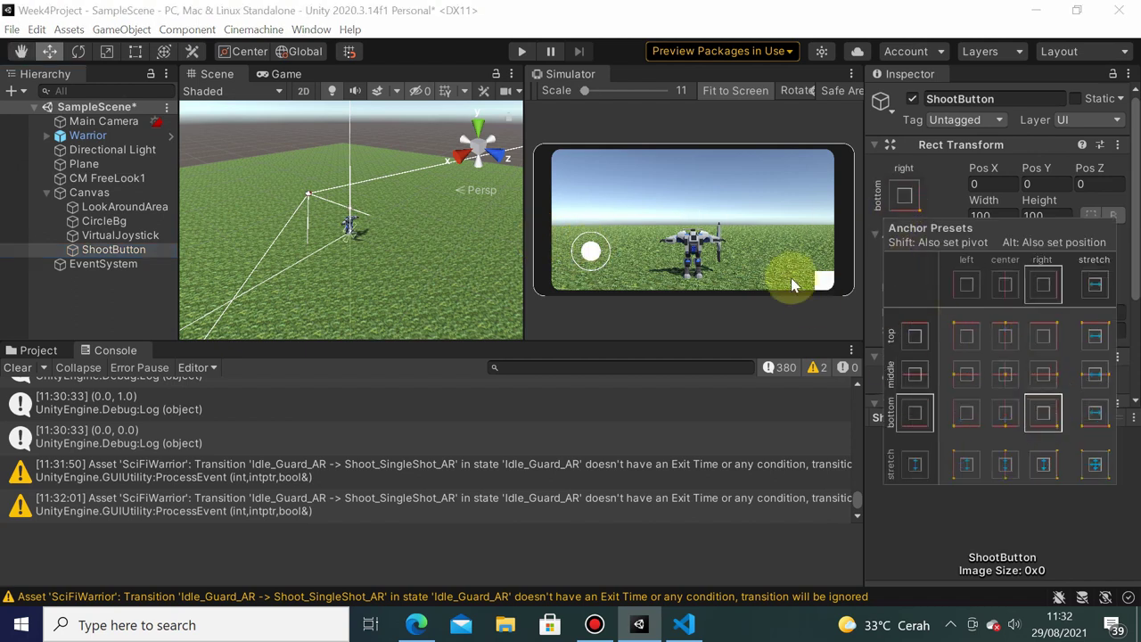
- Assign the Handle_Ridged sprite from Joystick Pack/Sprites/Handles as ShootButton's Source Image
{"action": "left_click", "coordinate": [46, 349]}
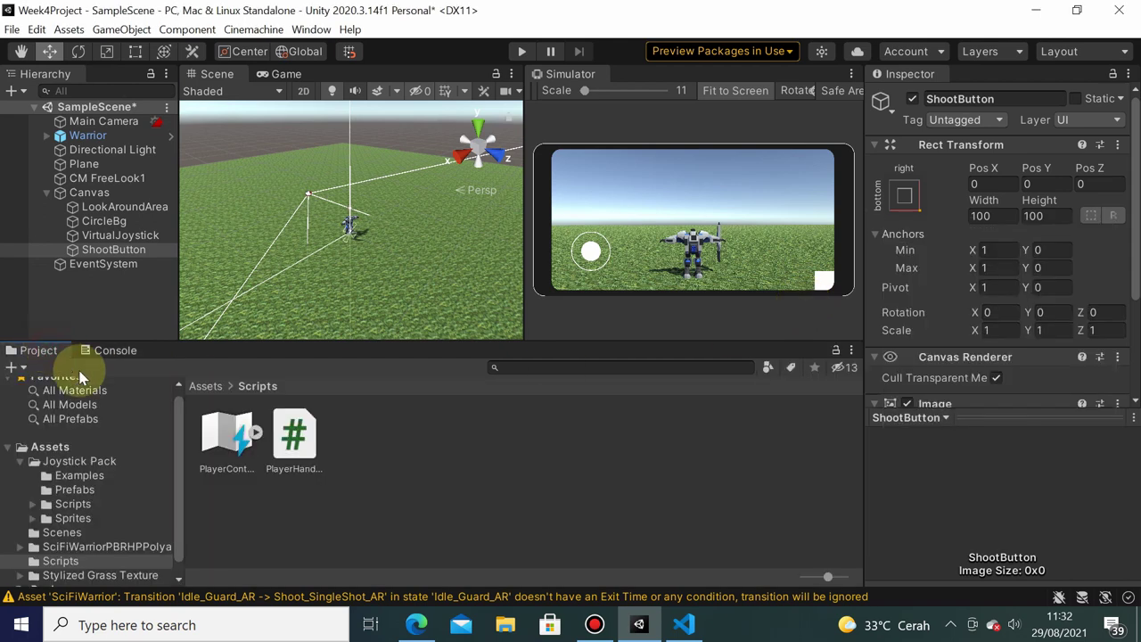
{"action": "scroll", "coordinate": [891, 273], "scroll_direction": "down", "scroll_amount": 5}
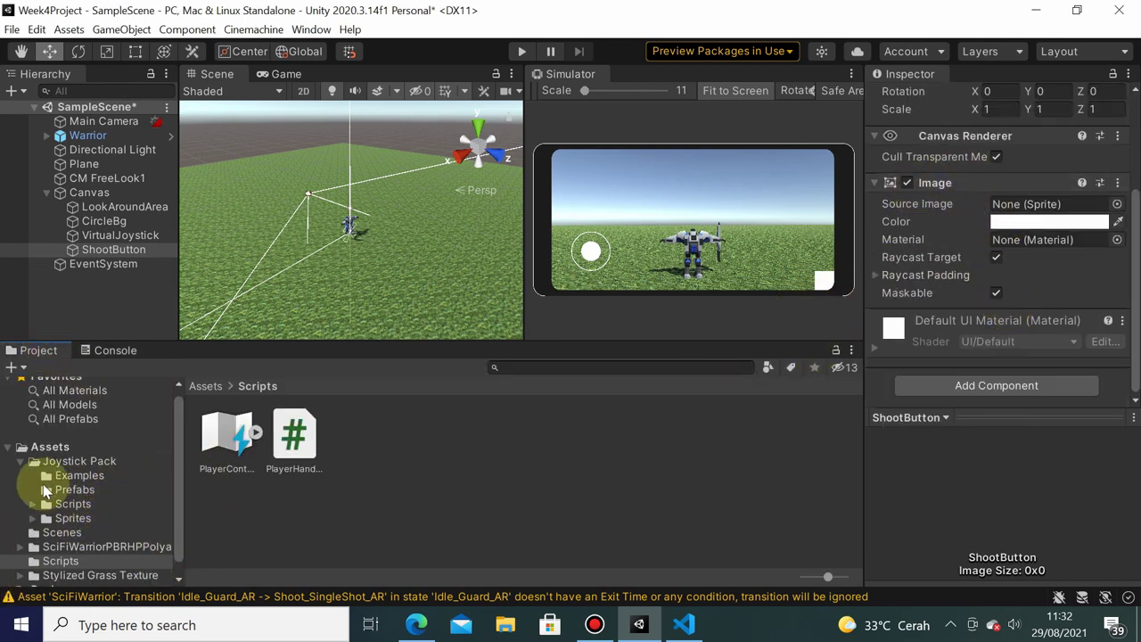
{"action": "left_click", "coordinate": [81, 518]}
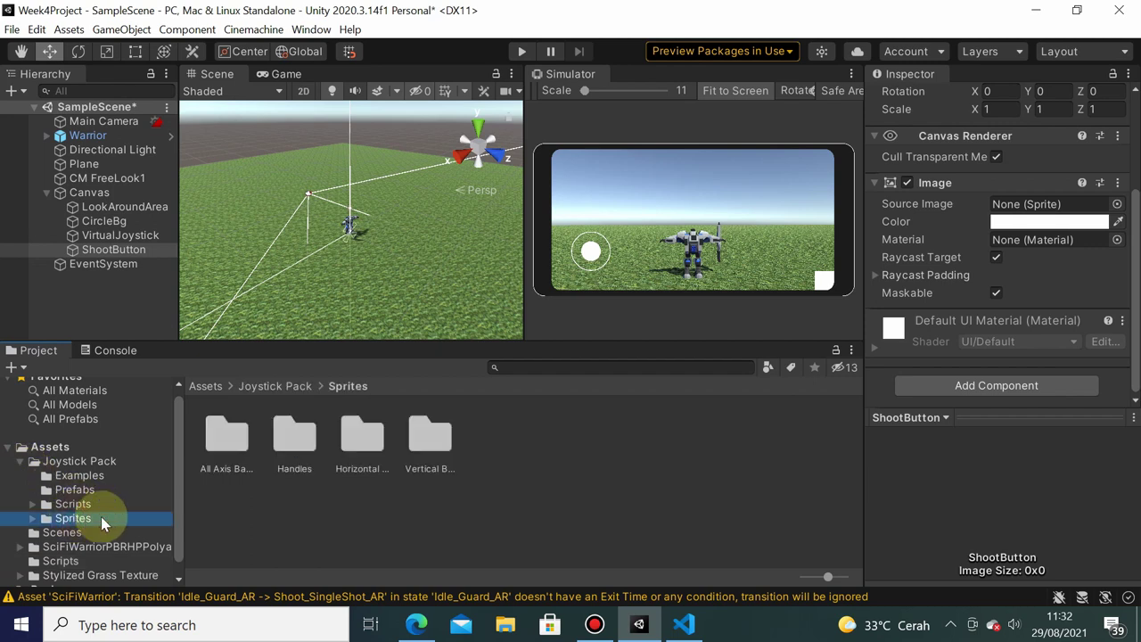
{"action": "left_click", "coordinate": [33, 518]}
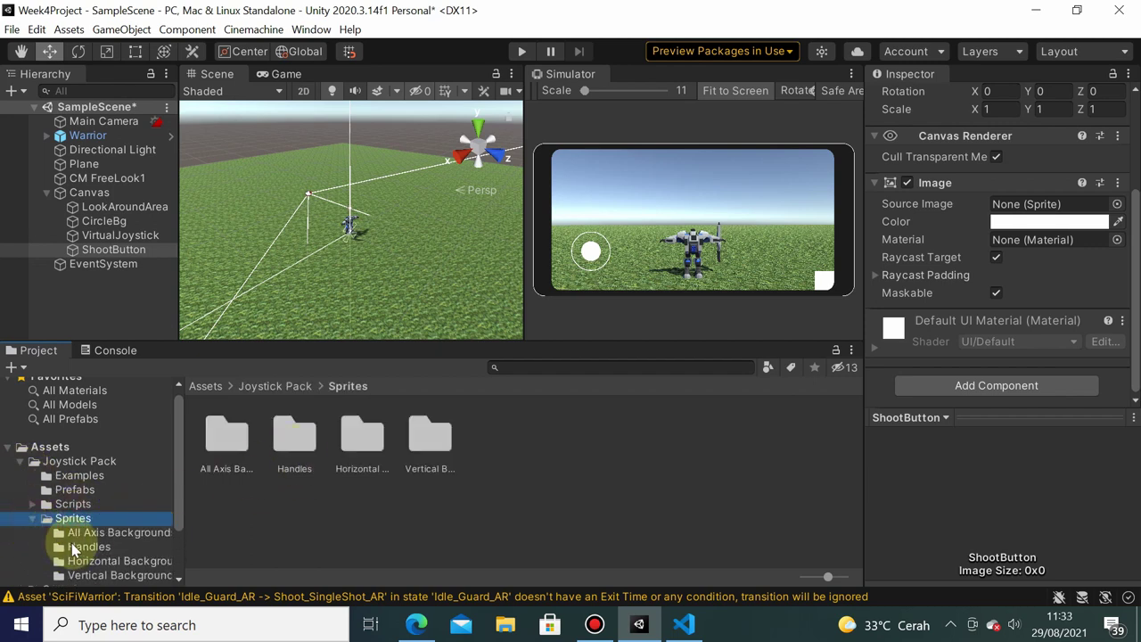
{"action": "left_click", "coordinate": [85, 546]}
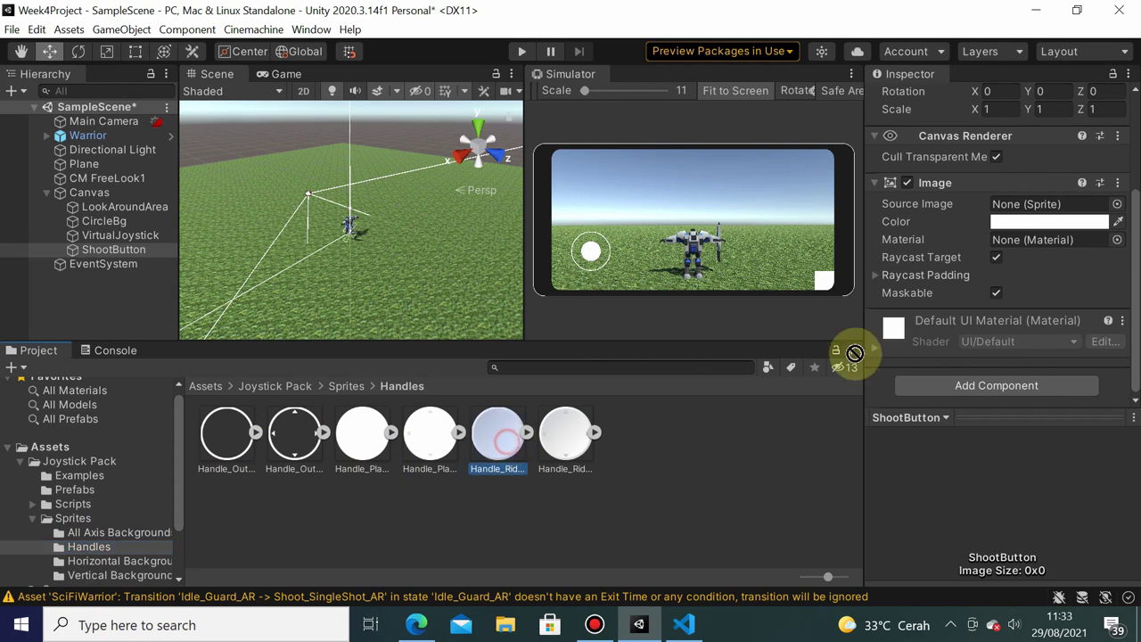
{"action": "left_click_drag", "start_coordinate": [513, 445], "coordinate": [1041, 206]}
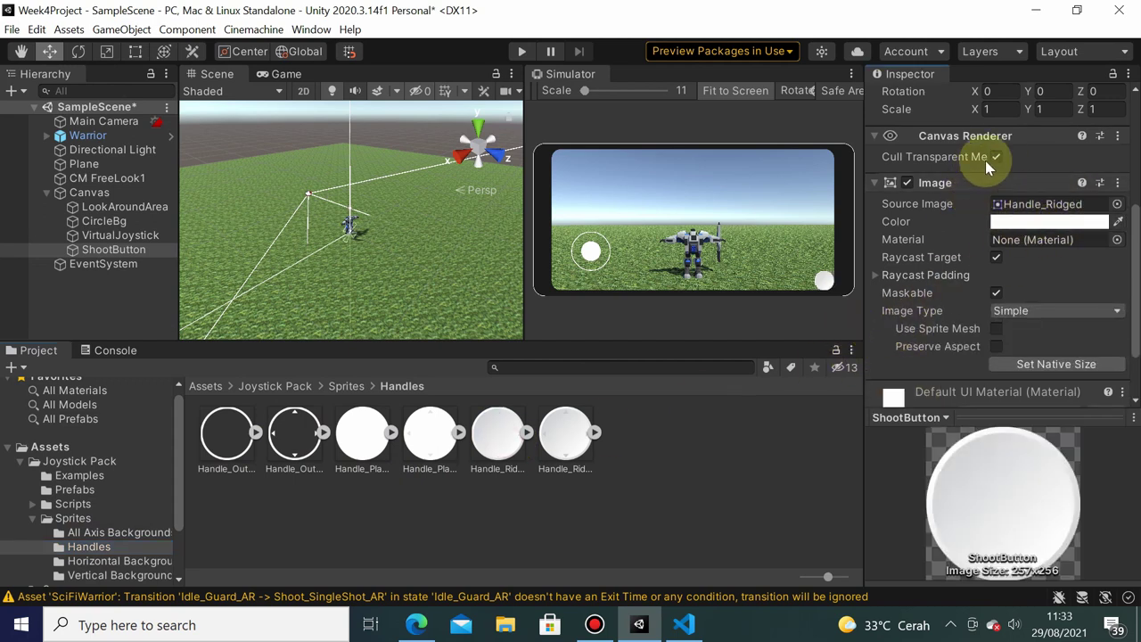
- Position ShootButton at Pos X -100, Pos Y 100
{"action": "scroll", "coordinate": [1033, 135], "scroll_direction": "up", "scroll_amount": 3}
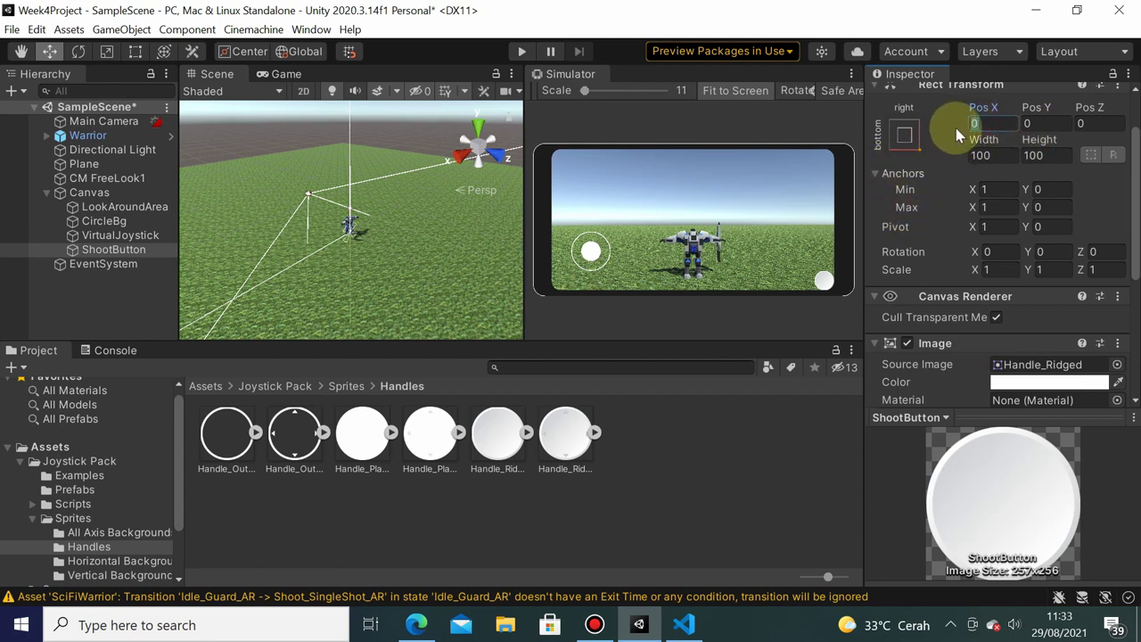
{"action": "type", "text": "100"}
{"action": "key", "text": "Tab"}
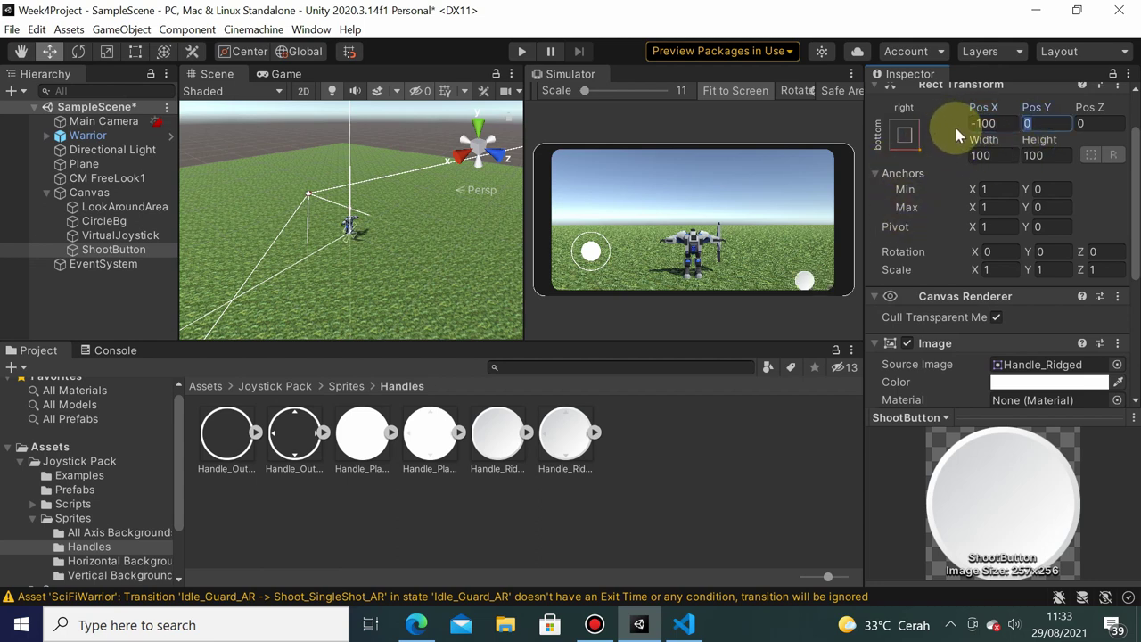
{"action": "type", "text": "-100"}
{"action": "key", "text": "BackSpace"}
{"action": "key", "text": "BackSpace"}
{"action": "key", "text": "BackSpace"}
{"action": "key", "text": "BackSpace"}
{"action": "type", "text": "100"}
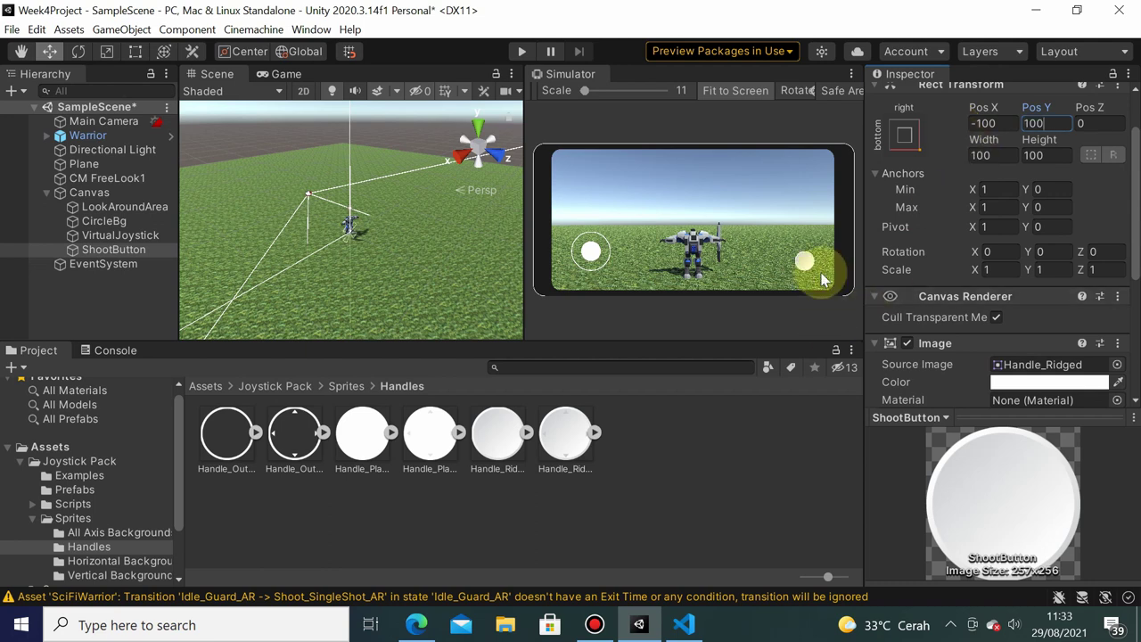
- Set ShootButton's Scale X and Y to 2
{"action": "left_click", "coordinate": [989, 272]}
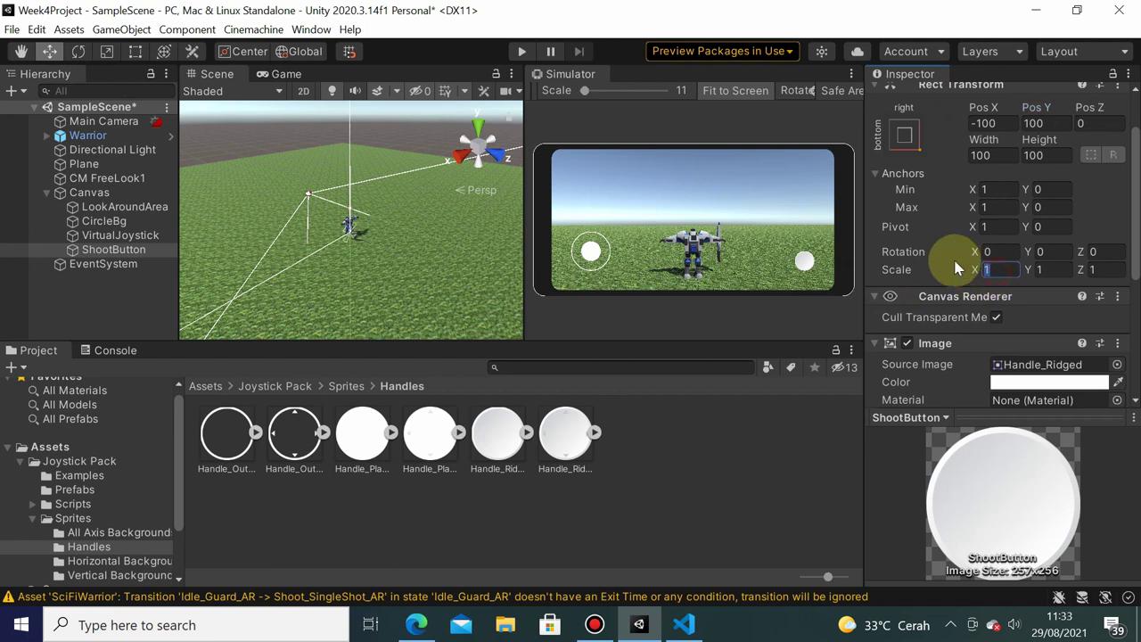
{"action": "type", "text": "2"}
{"action": "key", "text": "Tab"}
{"action": "type", "text": "2"}
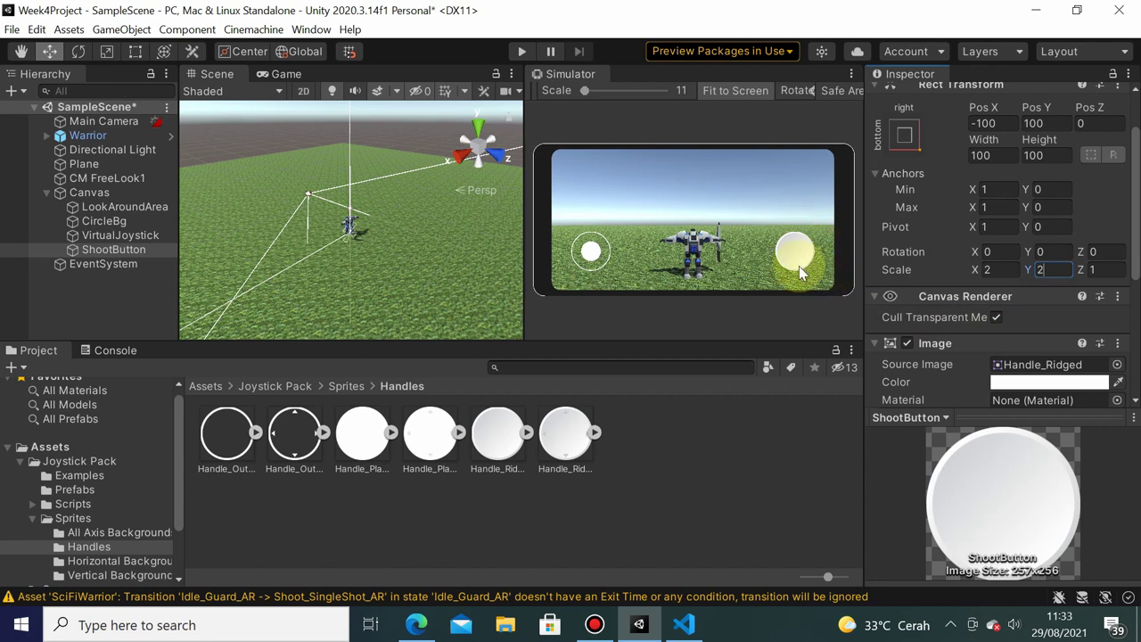
{"action": "scroll", "coordinate": [1118, 267], "scroll_direction": "down", "scroll_amount": 5}
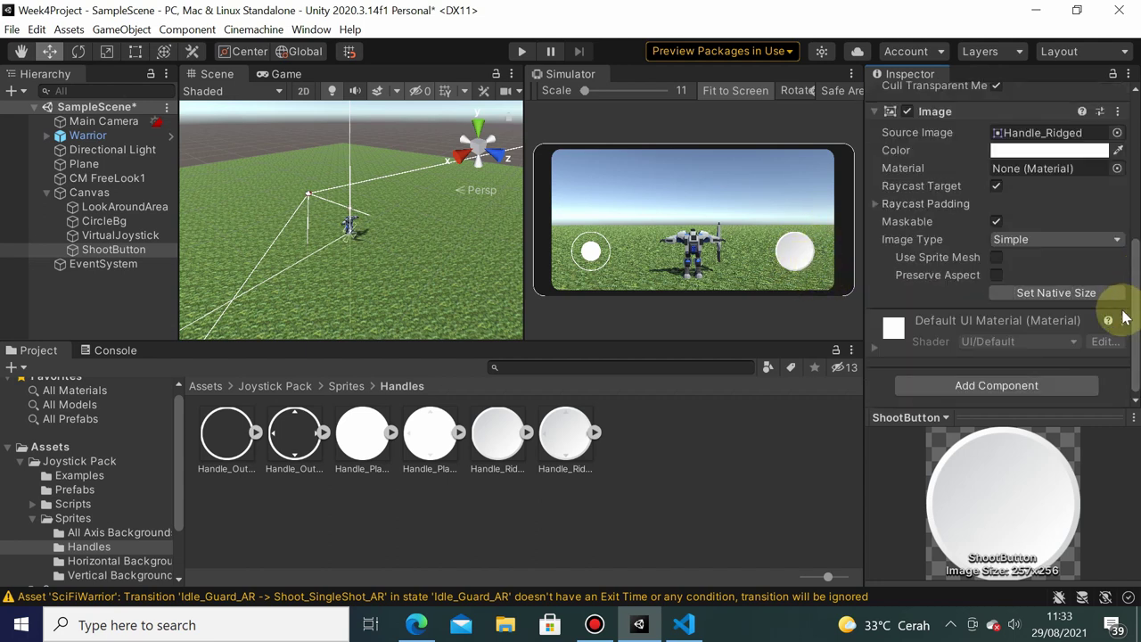
- Add an On-Screen Button component with Control Path Button East [Gamepad]
{"action": "left_click", "coordinate": [991, 392]}
{"action": "type", "text": "On"}
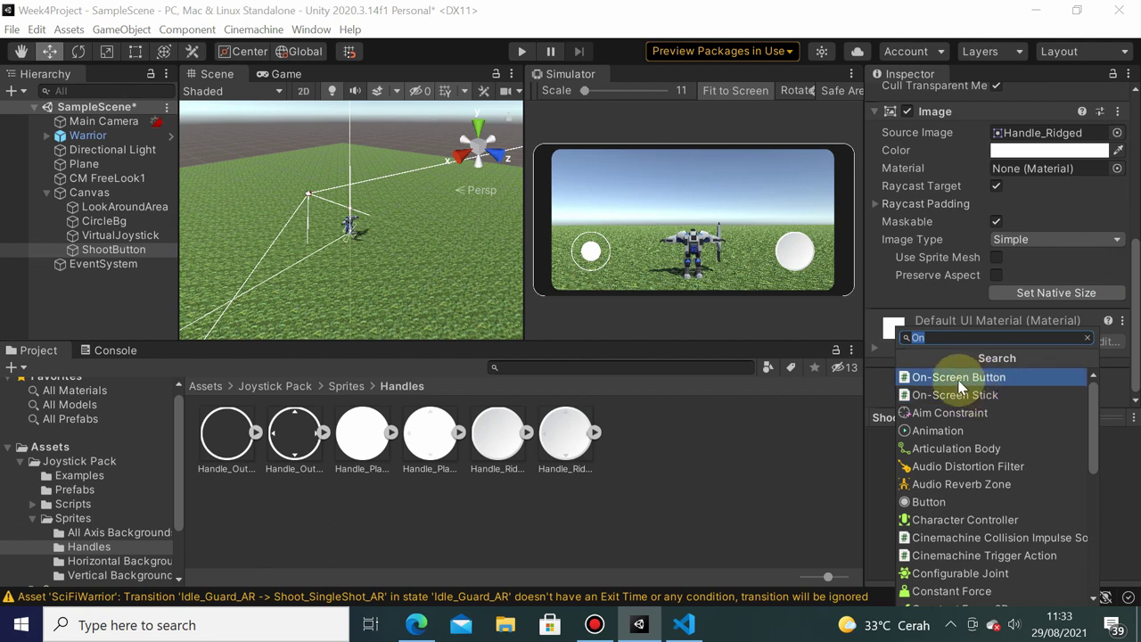
{"action": "left_click", "coordinate": [952, 378]}
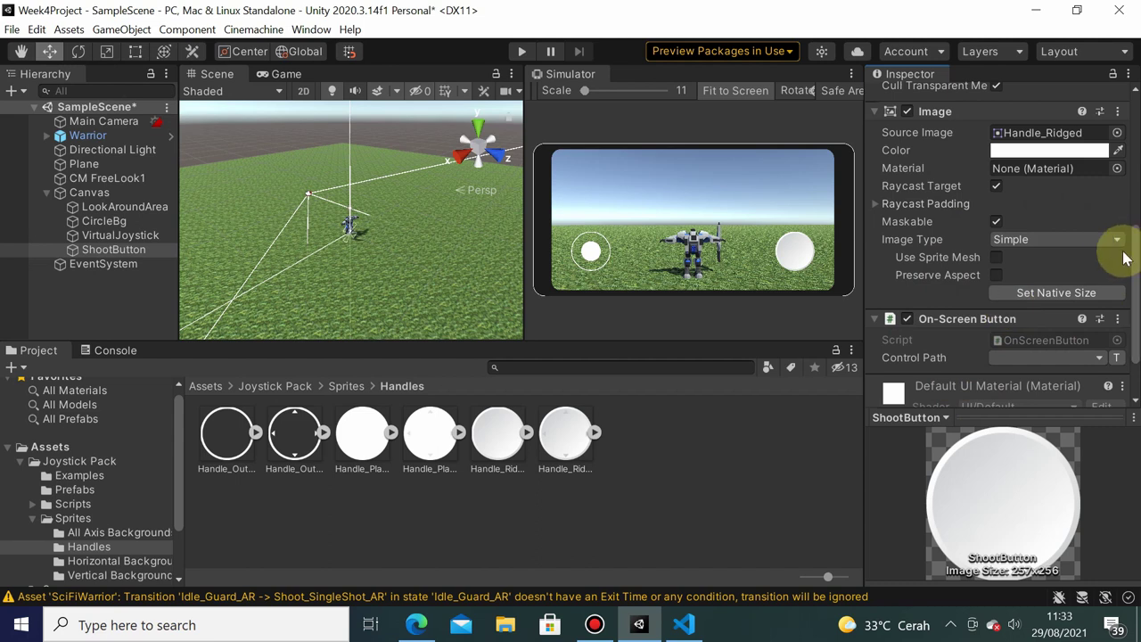
{"action": "left_click", "coordinate": [1053, 356]}
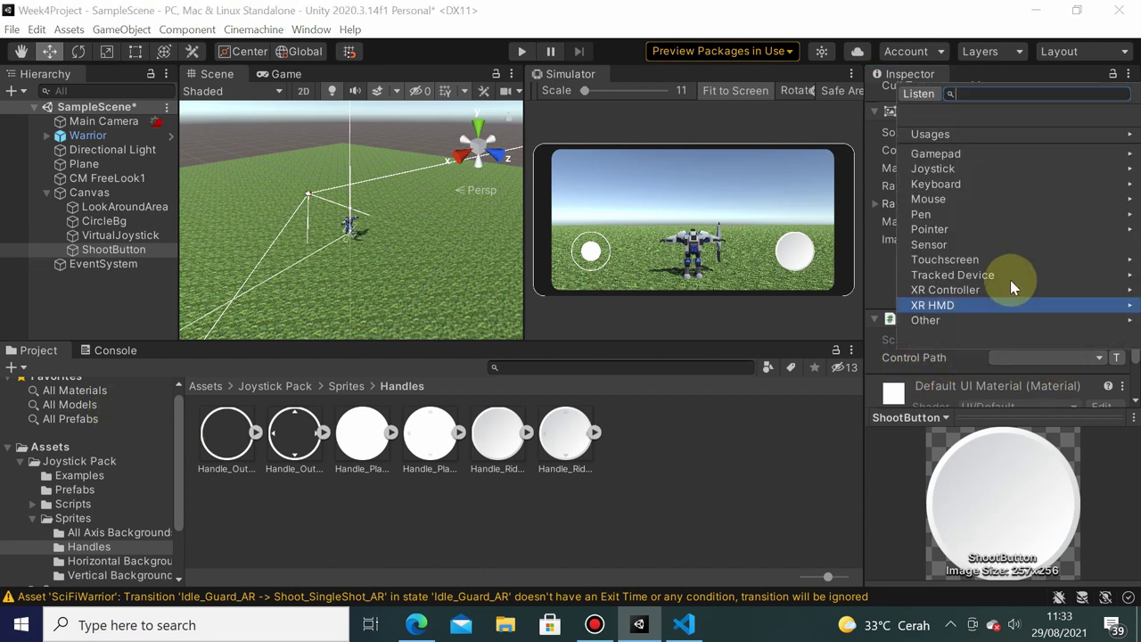
{"action": "left_click", "coordinate": [1057, 156]}
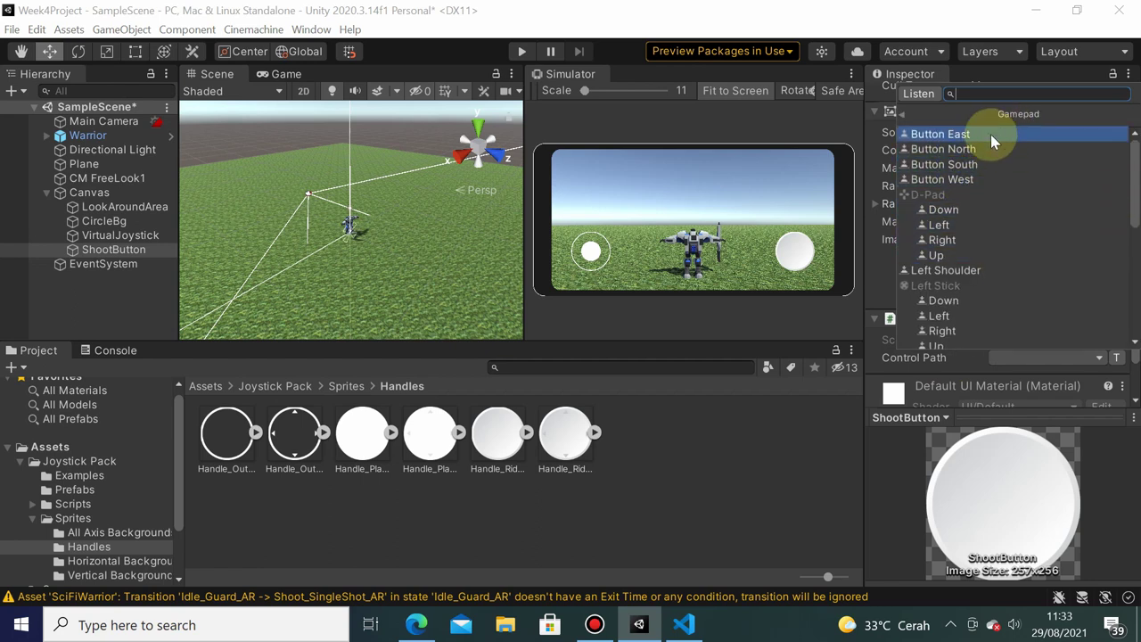
{"action": "scroll", "coordinate": [967, 269], "scroll_direction": "down", "scroll_amount": 3}
{"action": "scroll", "coordinate": [967, 270], "scroll_direction": "up", "scroll_amount": 3}
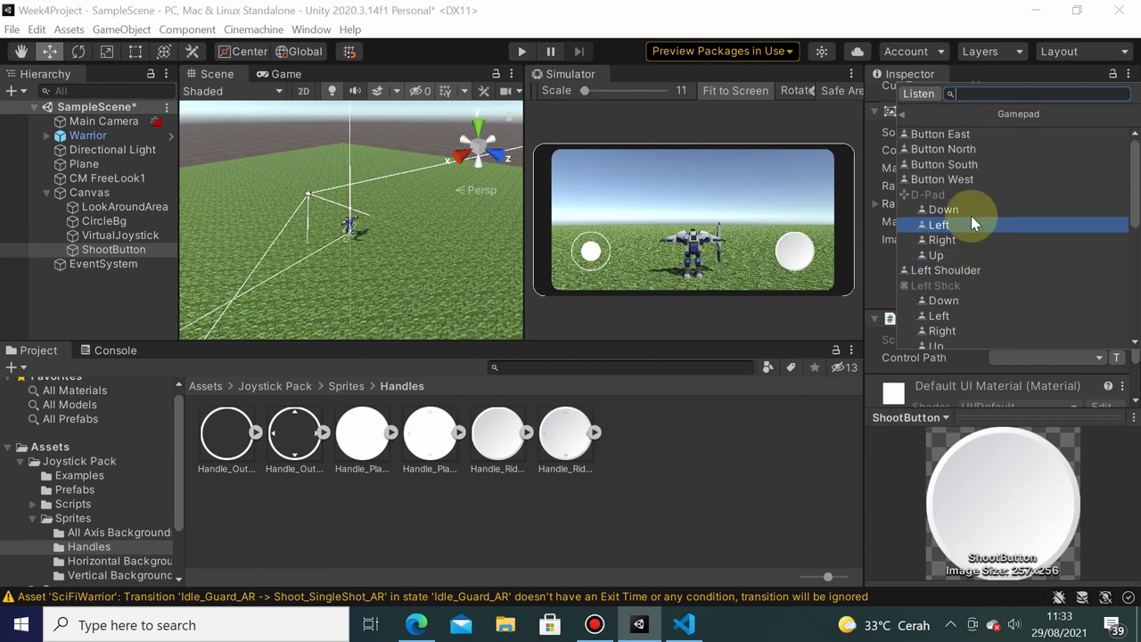
{"action": "left_click", "coordinate": [984, 135]}
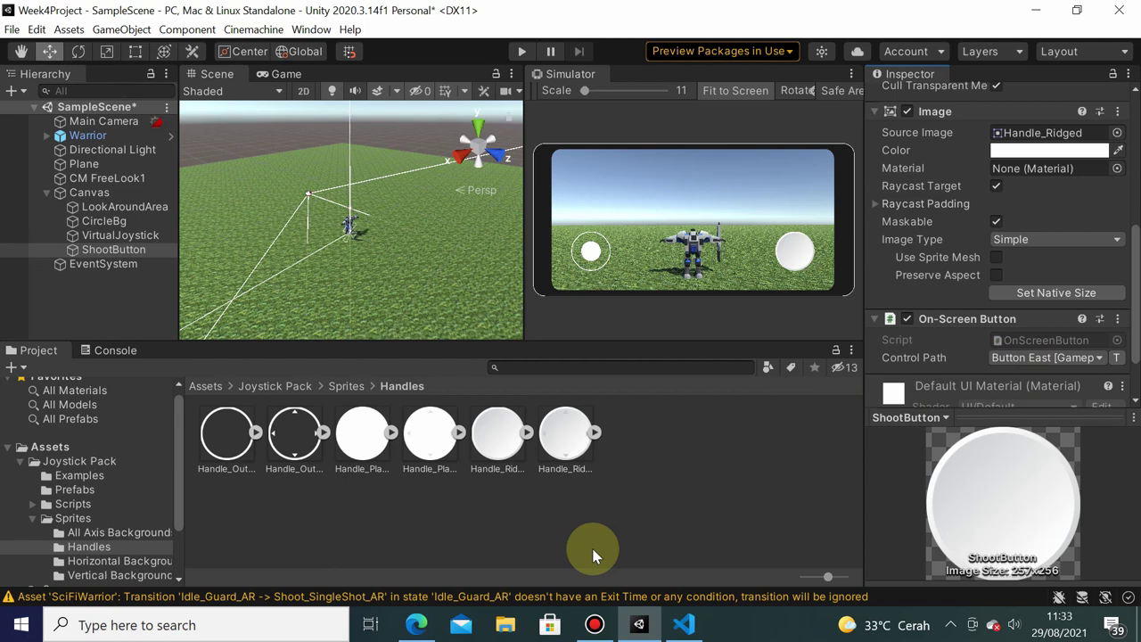
- Show the Assets > Scripts folder in the Project panel
{"action": "left_click", "coordinate": [24, 463]}
{"action": "left_click", "coordinate": [38, 450]}
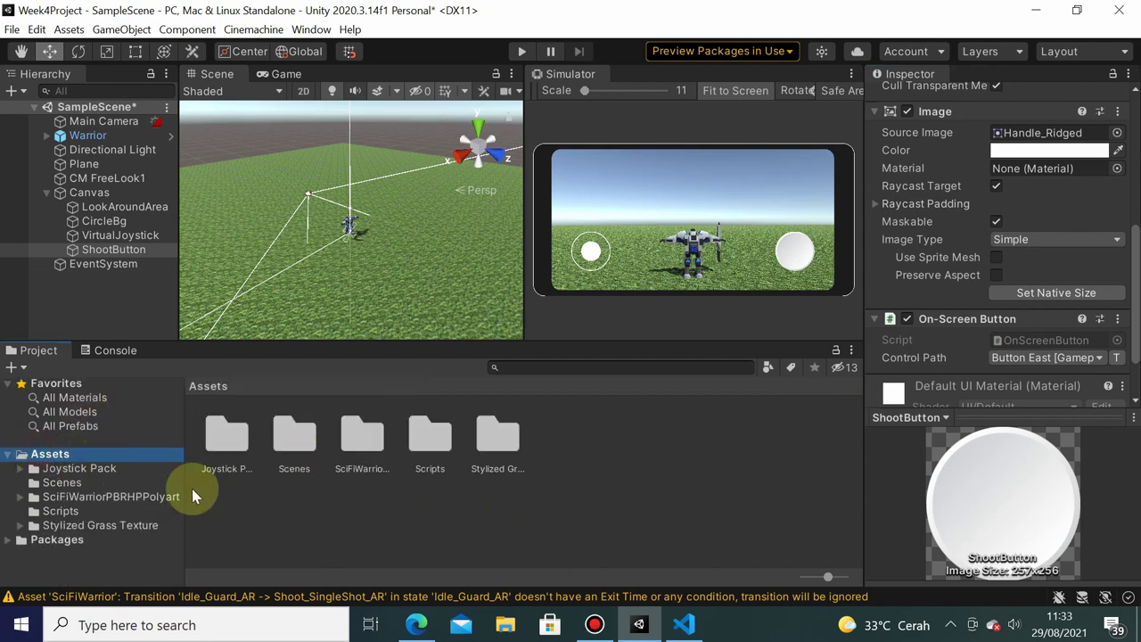
{"action": "left_click", "coordinate": [58, 513]}
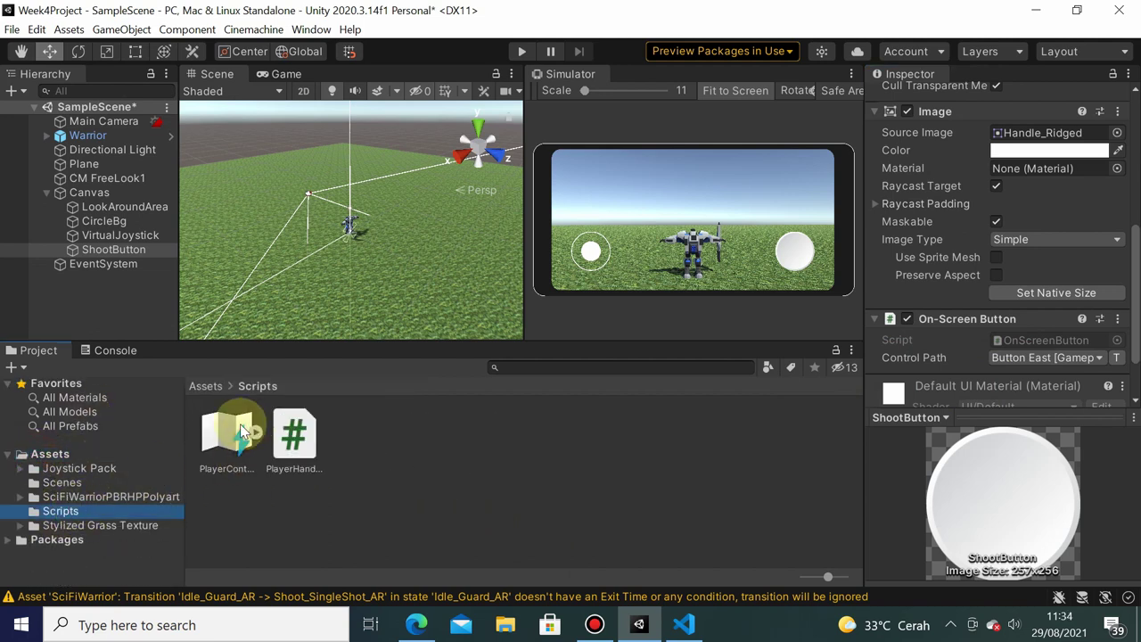
- Add a Shoot action to PlayerControls bound to Button East [Gamepad]
{"action": "double_click", "coordinate": [228, 432]}
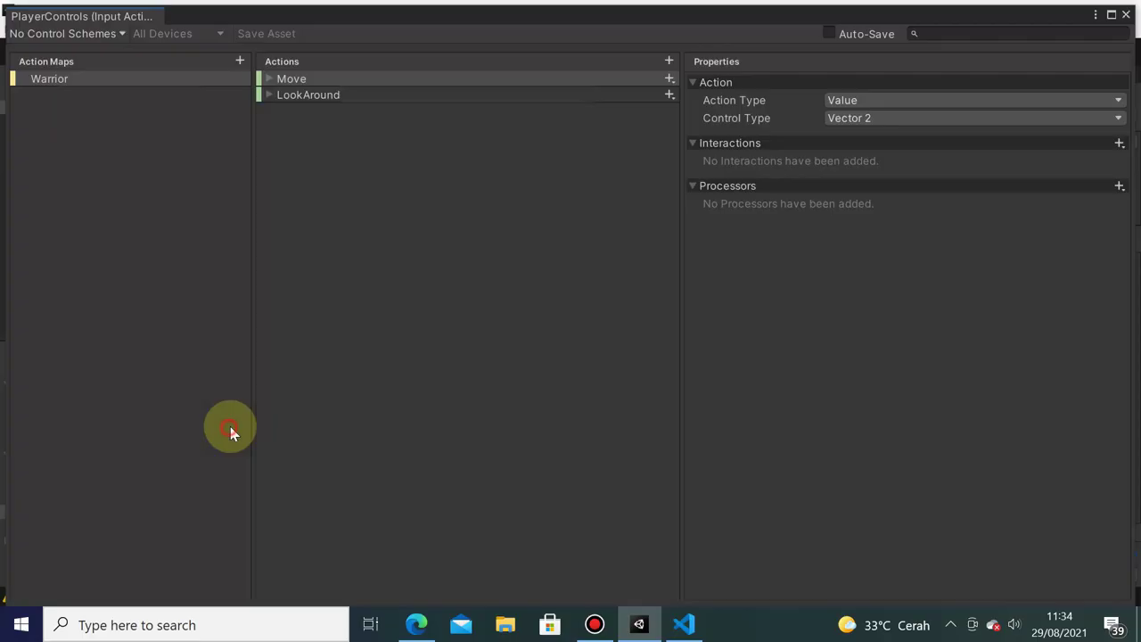
{"action": "left_click", "coordinate": [668, 60]}
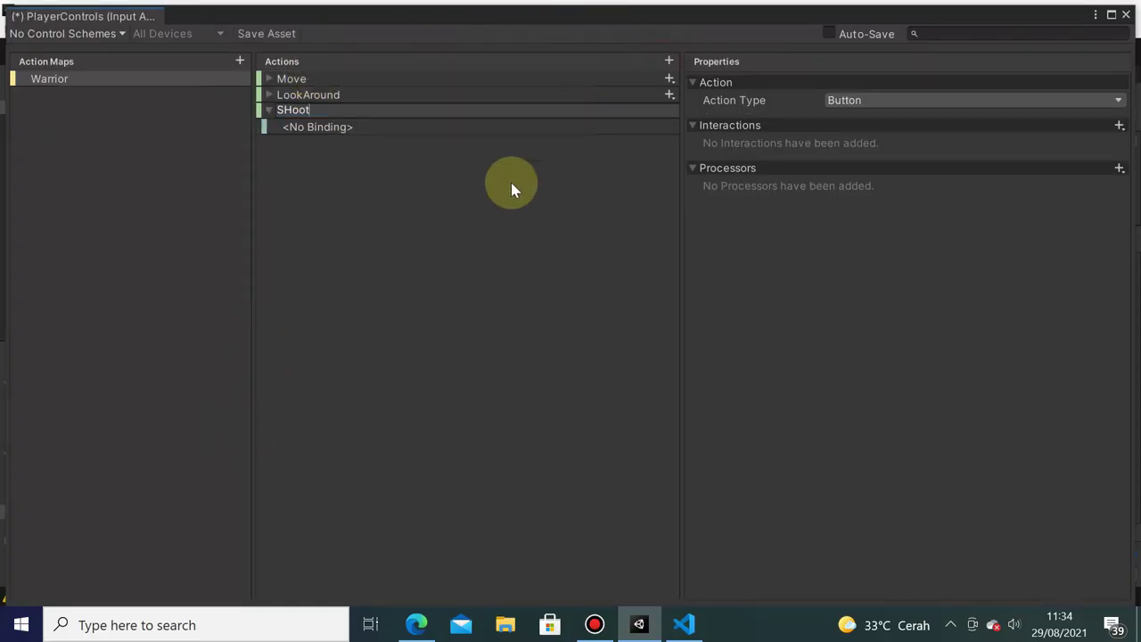
{"action": "type", "text": "oot"}
{"action": "key", "text": "Return"}
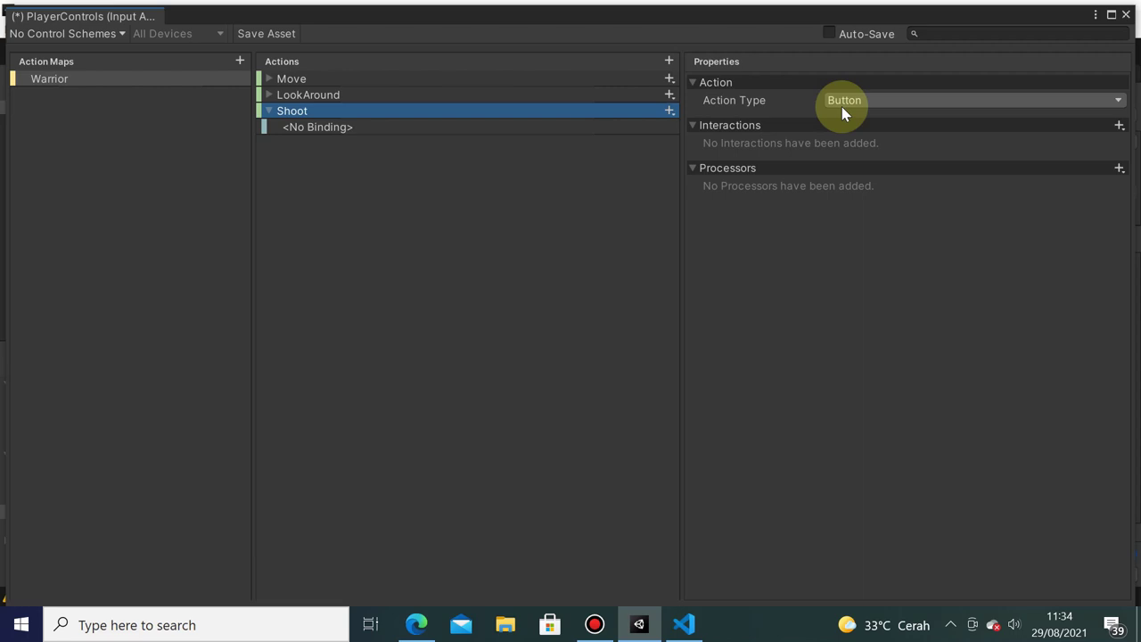
{"action": "left_click", "coordinate": [312, 131]}
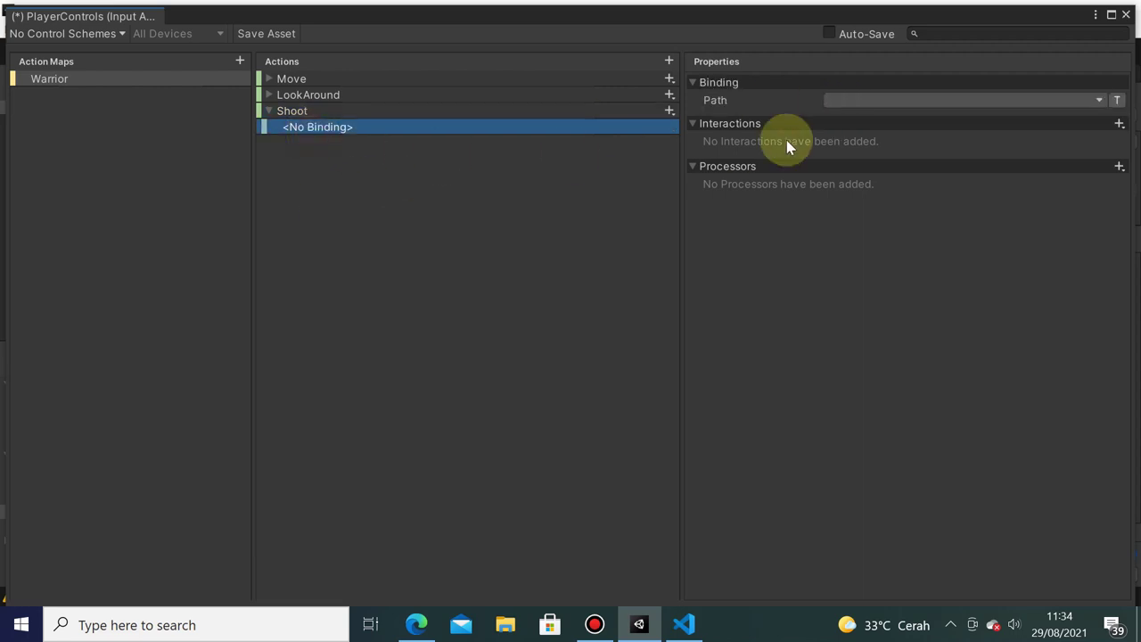
{"action": "left_click", "coordinate": [887, 103]}
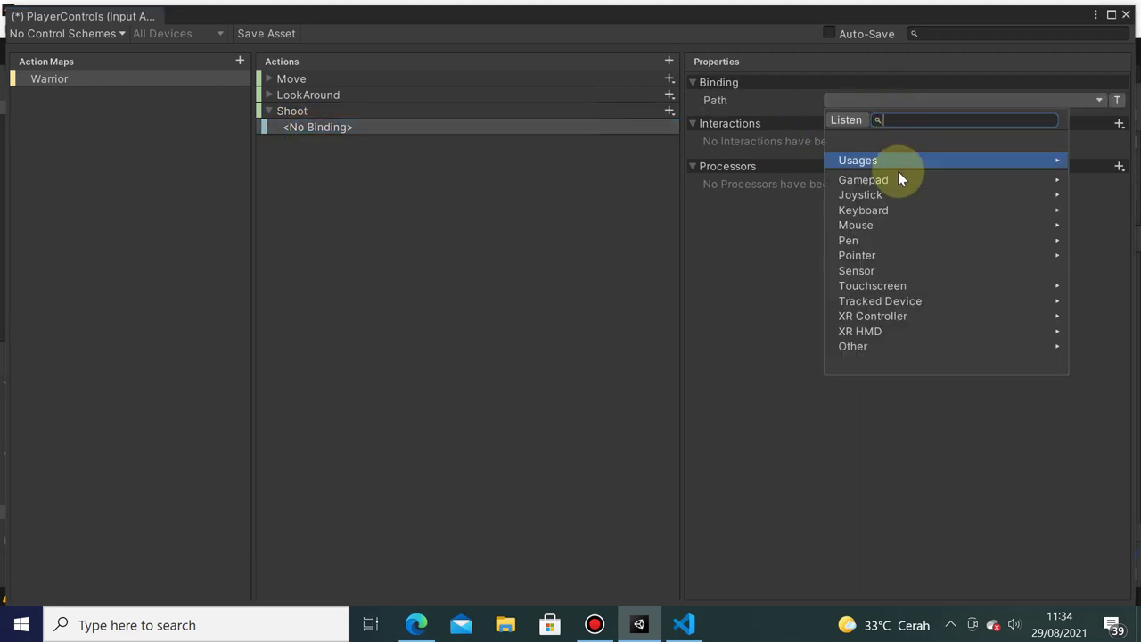
{"action": "left_click", "coordinate": [898, 179]}
{"action": "left_click", "coordinate": [891, 158]}
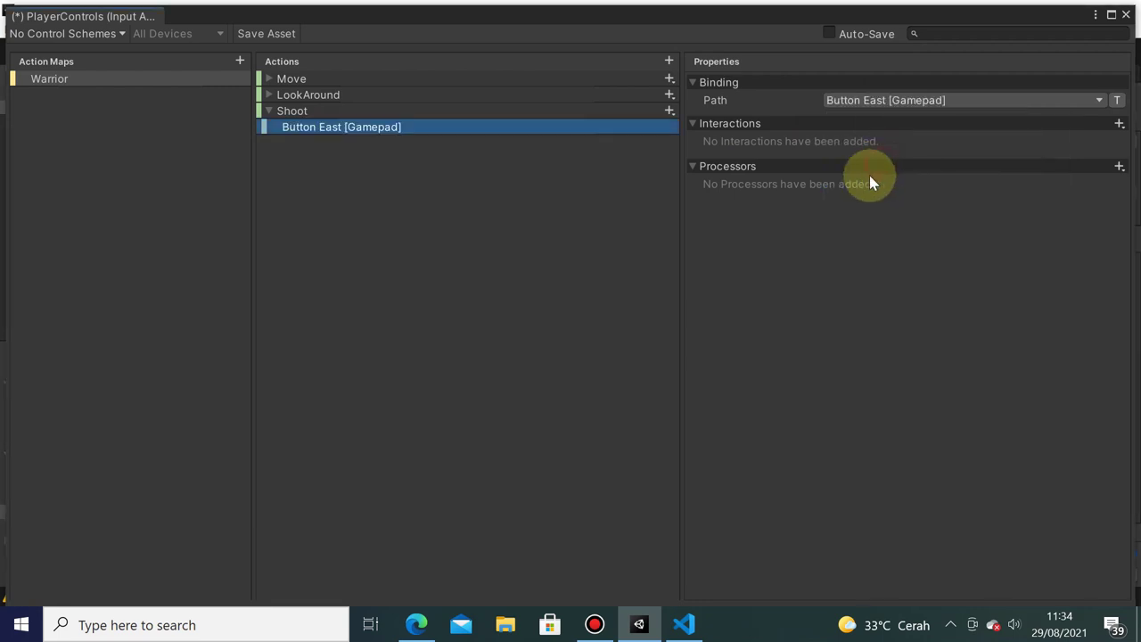
- Save the PlayerControls asset and close the input actions editor
{"action": "left_click", "coordinate": [258, 36]}
{"action": "left_click", "coordinate": [1125, 18]}
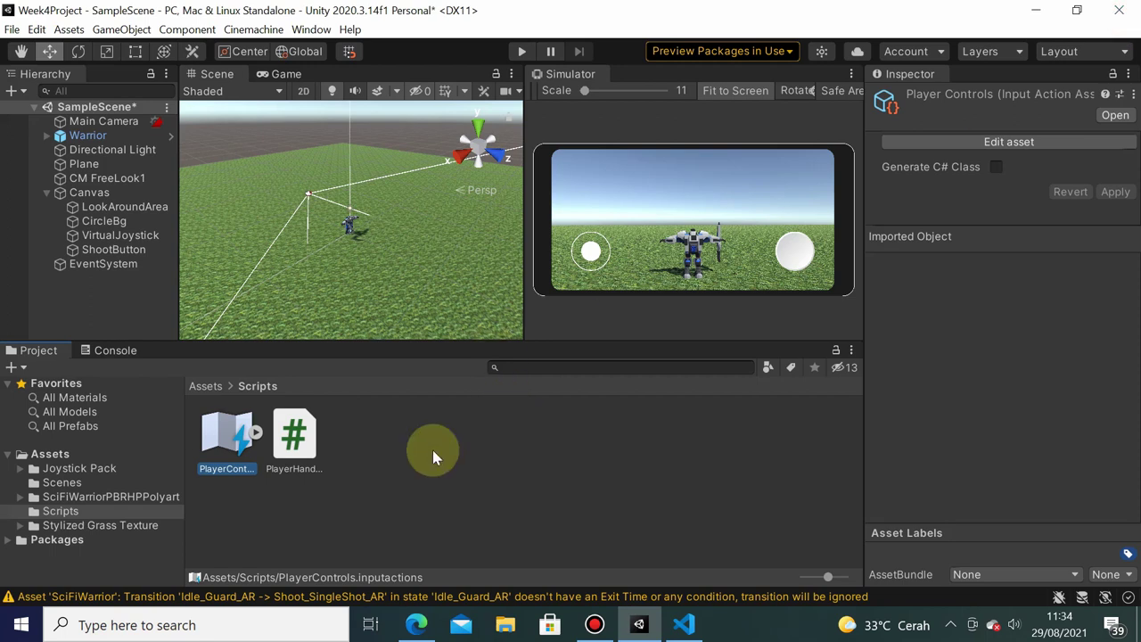
{"action": "left_click", "coordinate": [114, 140]}
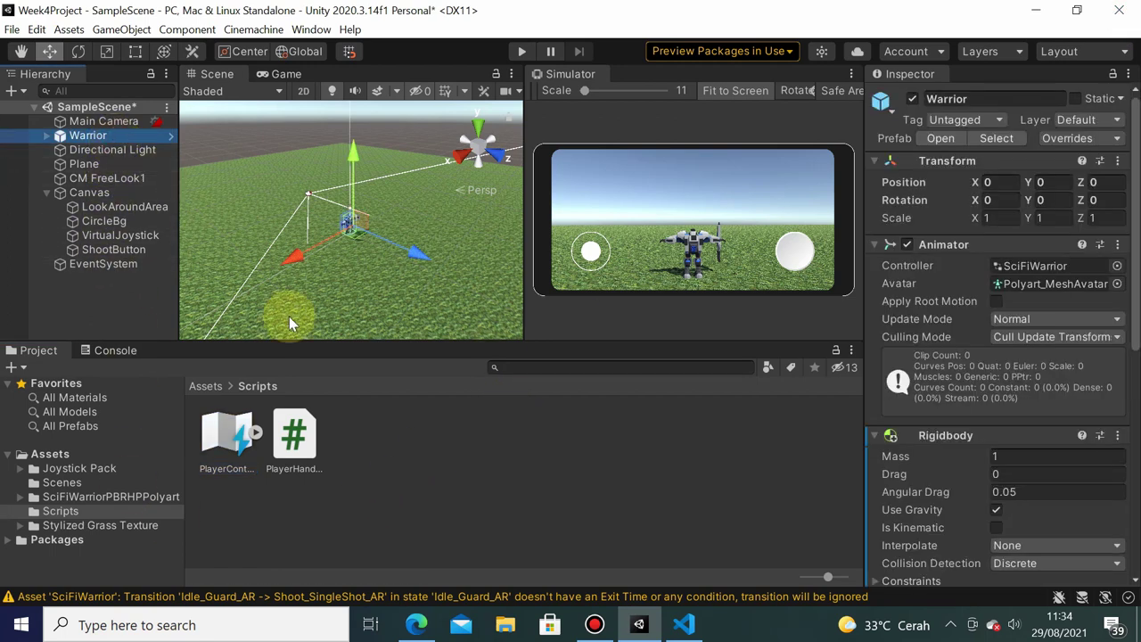
{"action": "left_click", "coordinate": [302, 432]}
{"action": "double_click", "coordinate": [227, 432]}
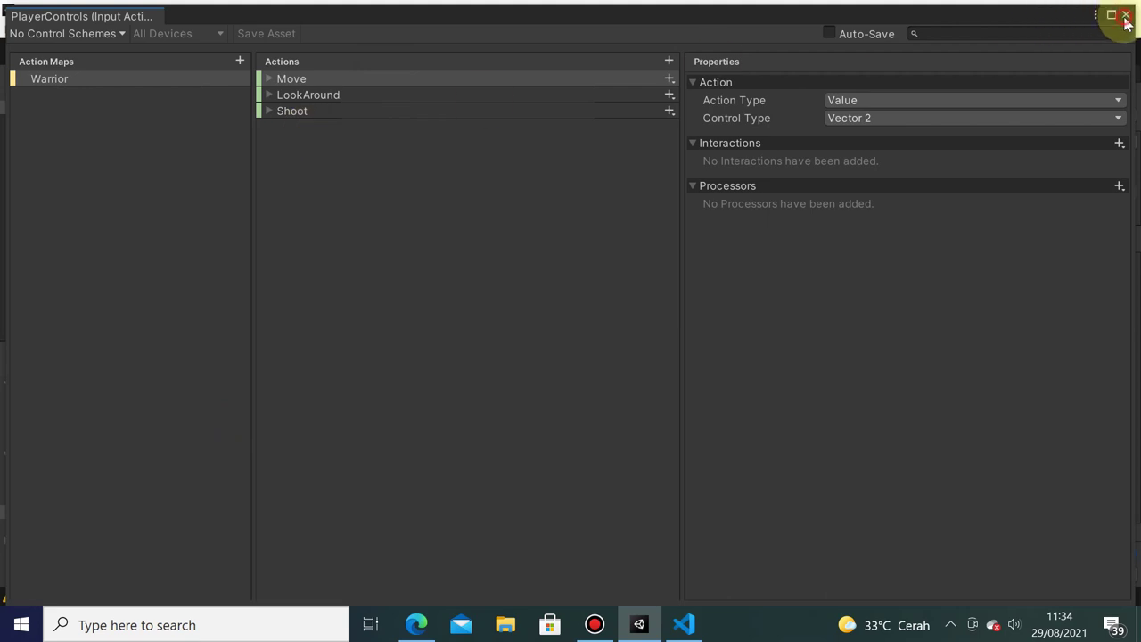
{"action": "left_click", "coordinate": [1126, 20]}
- In PlayerHandler.cs, declare public void OnShoot(InputAction.CallbackContext ctx) below OnMove
{"action": "double_click", "coordinate": [298, 431]}
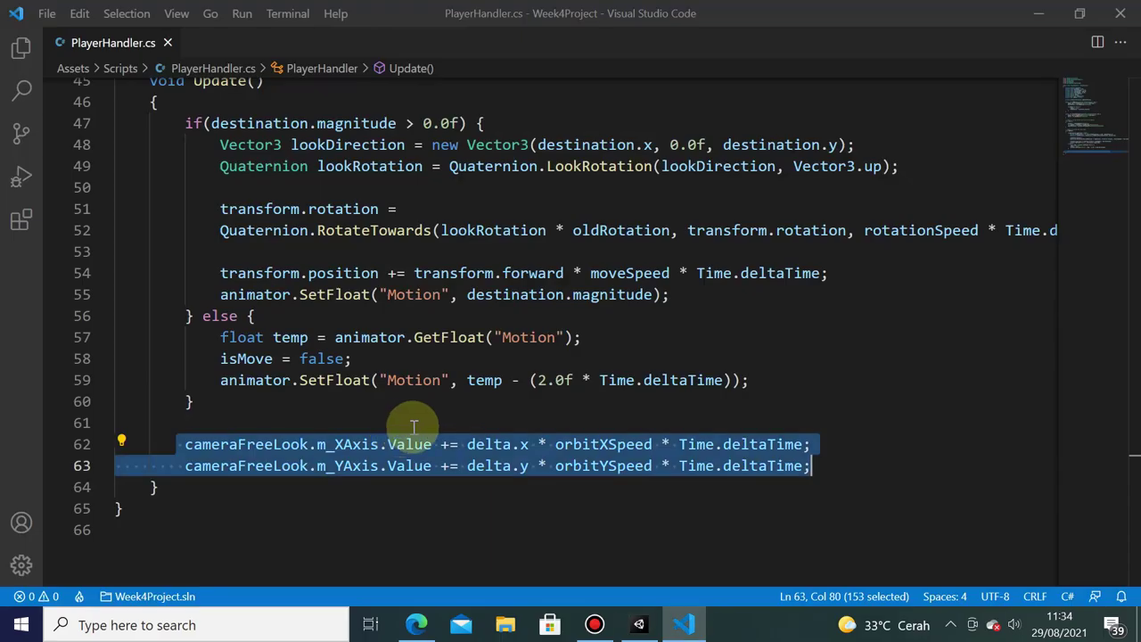
{"action": "scroll", "coordinate": [407, 326], "scroll_direction": "down", "scroll_amount": 5}
{"action": "scroll", "coordinate": [375, 347], "scroll_direction": "down", "scroll_amount": 2}
{"action": "scroll", "coordinate": [268, 392], "scroll_direction": "down", "scroll_amount": 1}
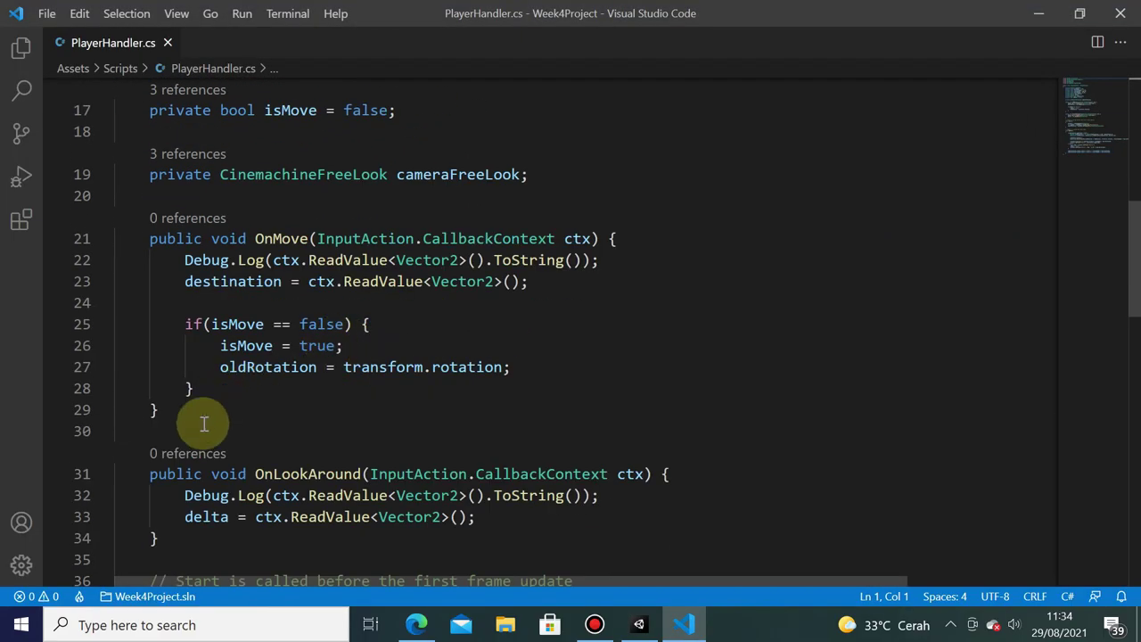
{"action": "key", "text": "Return"}
{"action": "type", "text": "publ"}
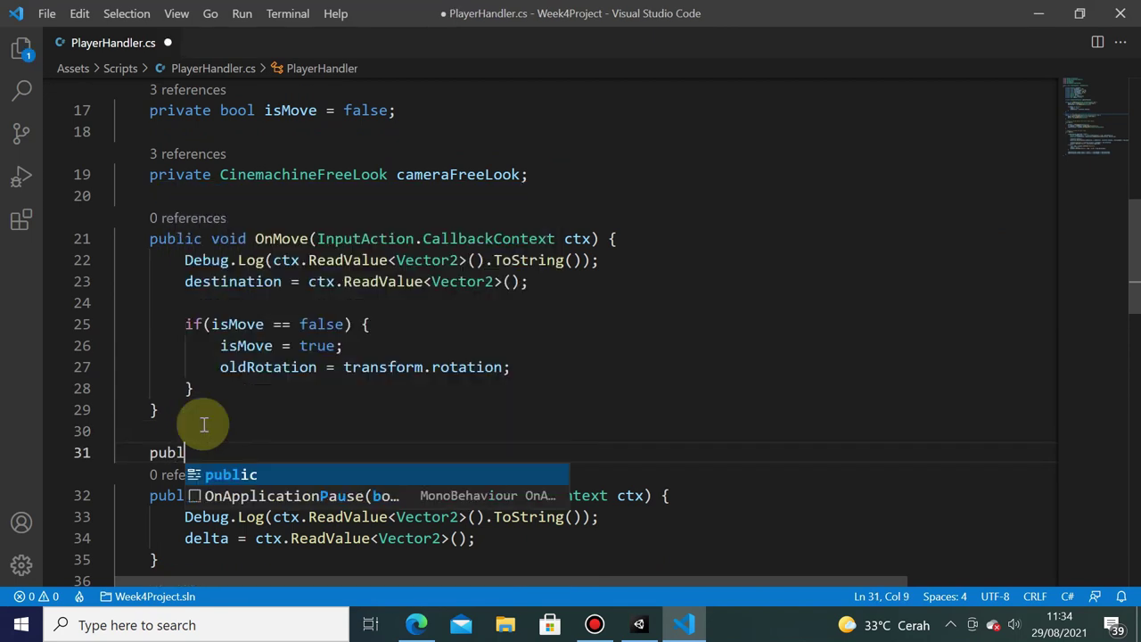
{"action": "type", "text": "ic void "}
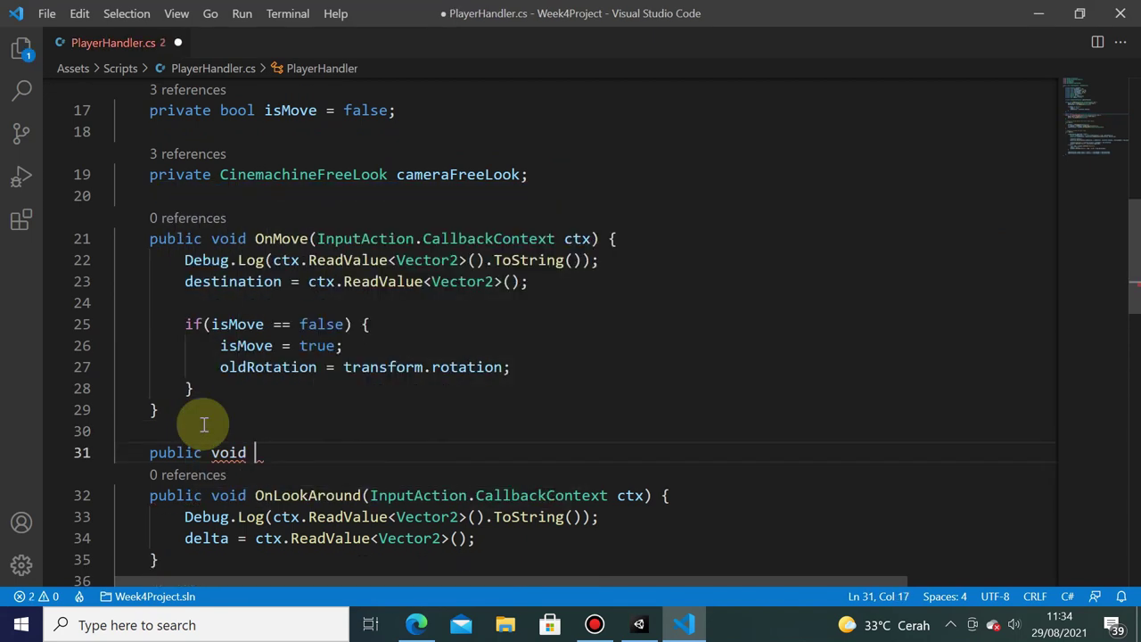
{"action": "type", "text": "OnShoot(In"}
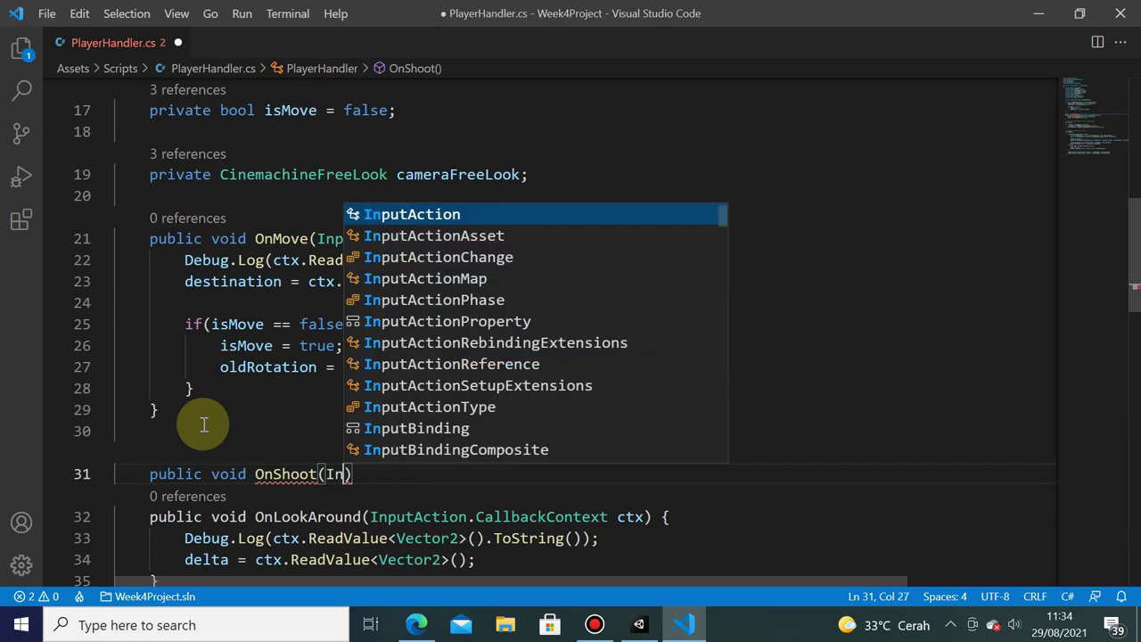
{"action": "type", "text": "putAction."}
{"action": "key", "text": "Tab"}
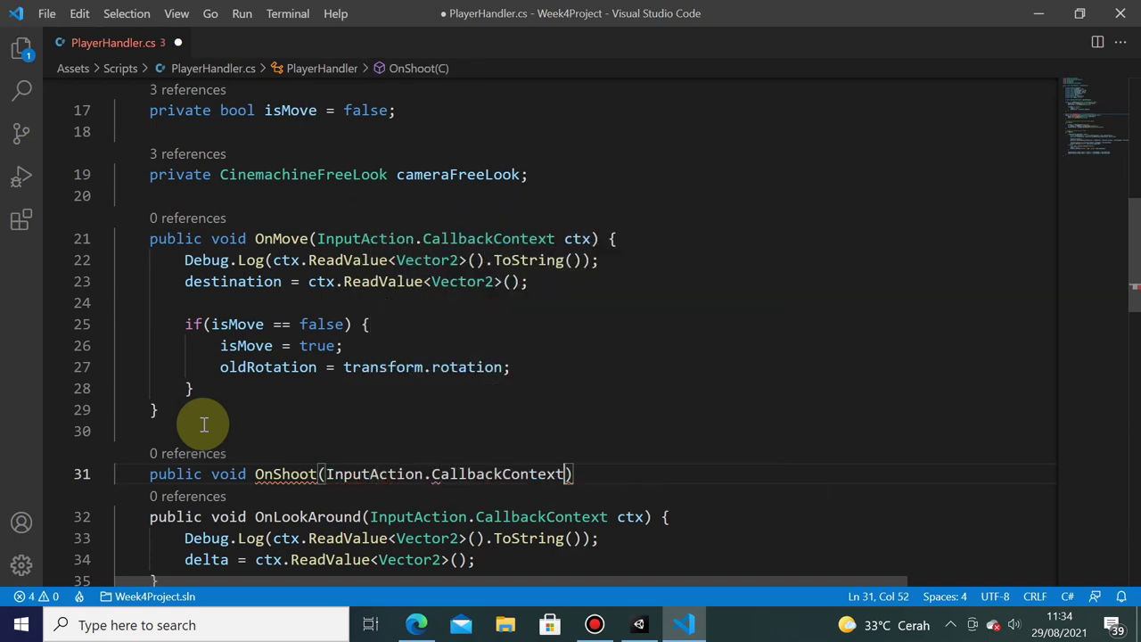
{"action": "type", "text": "tx) {"}
{"action": "key", "text": "Return"}
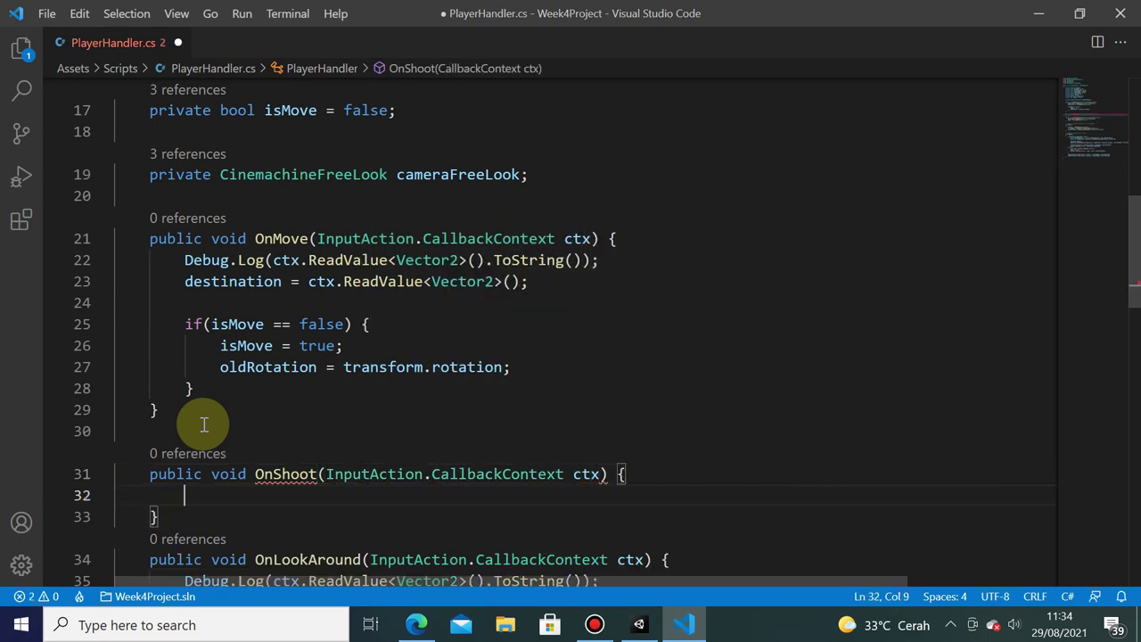
{"action": "key", "text": "Return"}
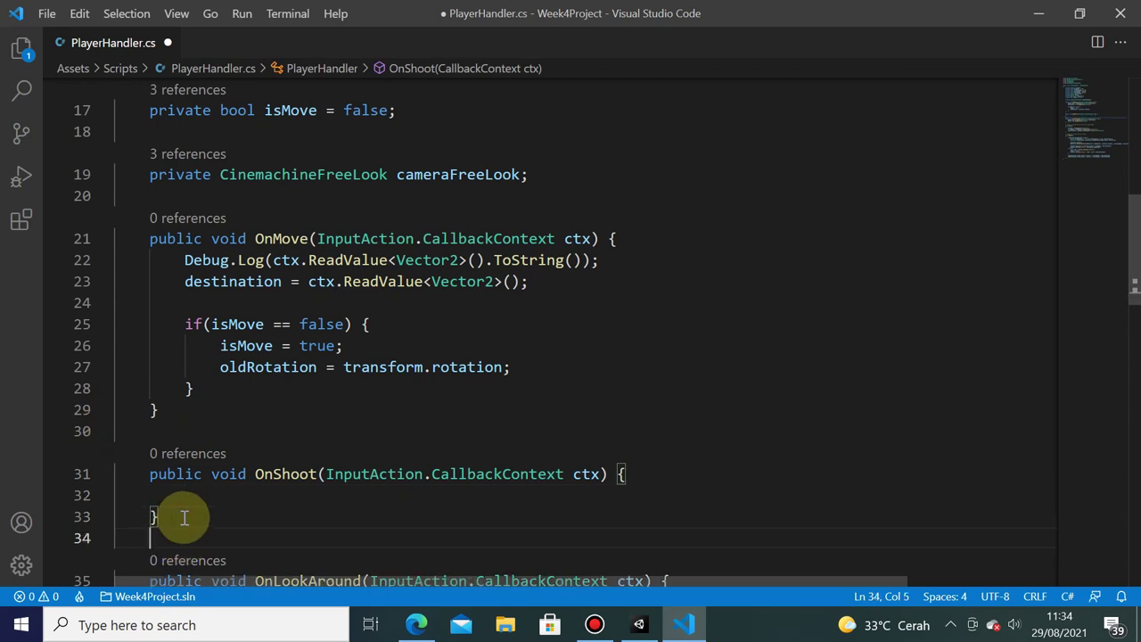
- Fill OnShoot with Debug.Log("Shoot"); and save the script
{"action": "scroll", "coordinate": [196, 490], "scroll_direction": "down", "scroll_amount": 1}
{"action": "left_click", "coordinate": [255, 428]}
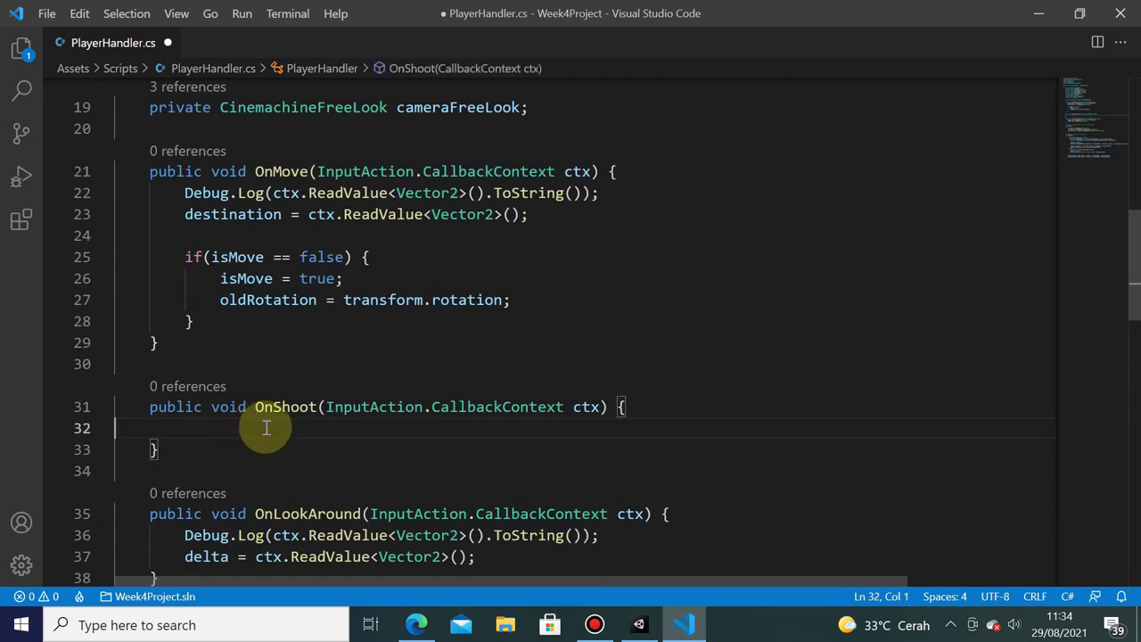
{"action": "type", "text": "Debug.Log"}
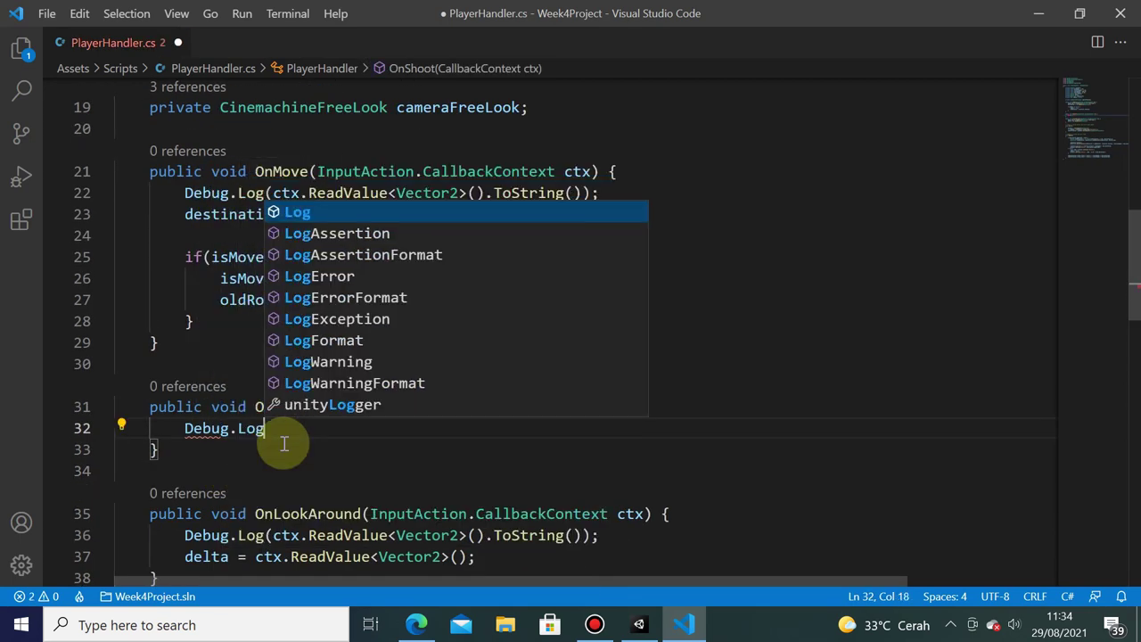
{"action": "type", "text": "(\"Shoot\""}
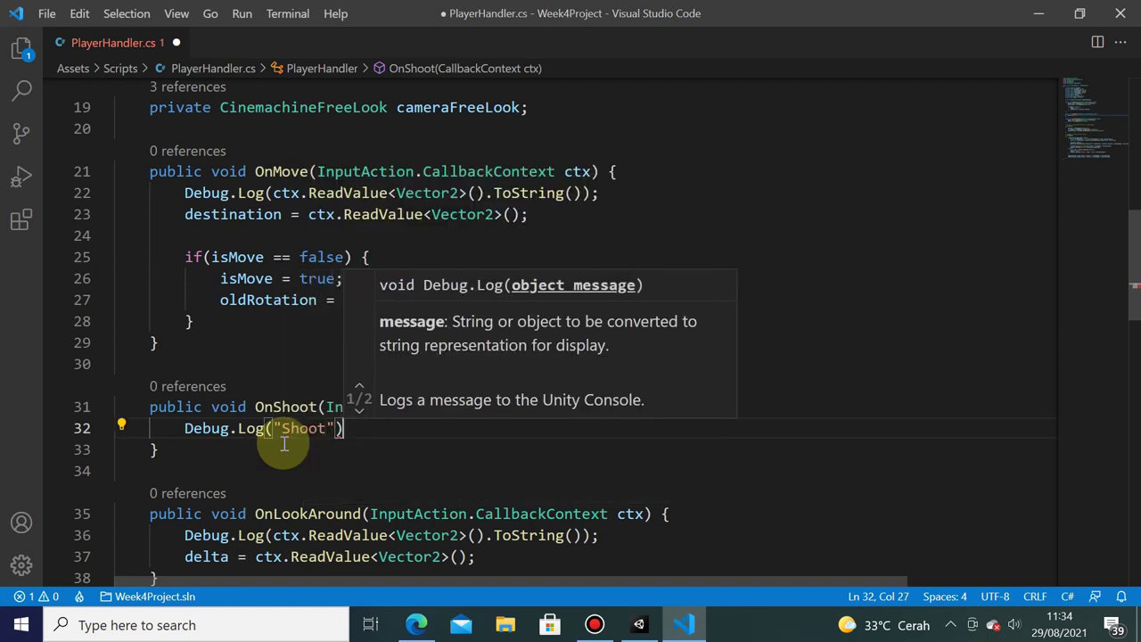
{"action": "type", "text": ");"}
{"action": "key", "text": "ctrl+s"}
{"action": "key", "text": "alt+Tab"}
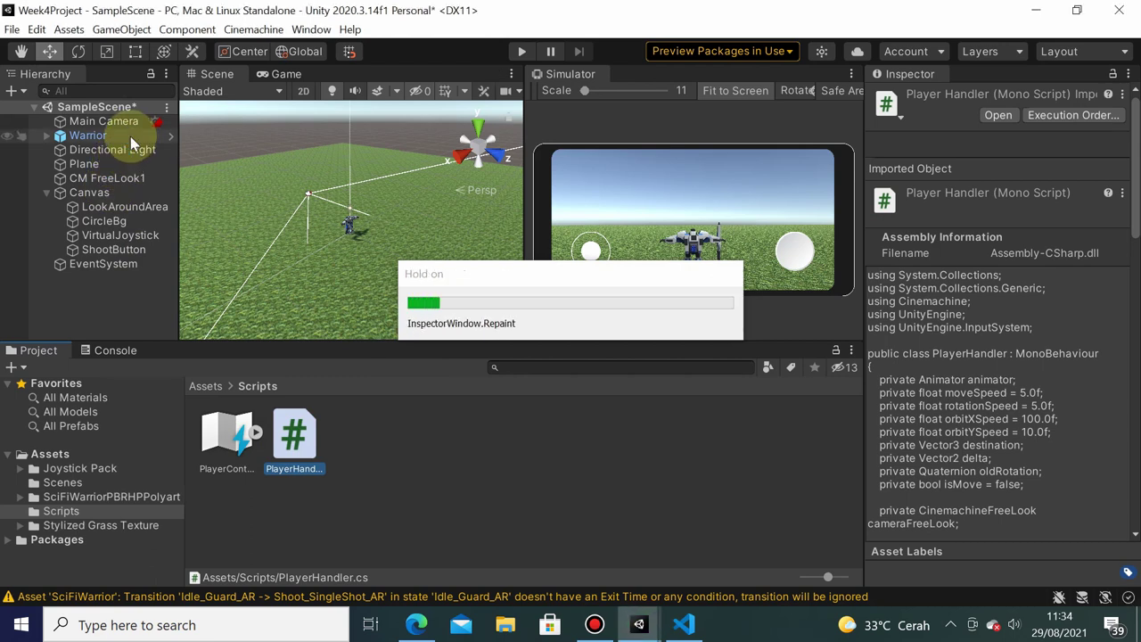
- Add a Shoot listener in the Warrior's Player Input events that calls PlayerHandler.OnShoot
{"action": "left_click", "coordinate": [130, 137]}
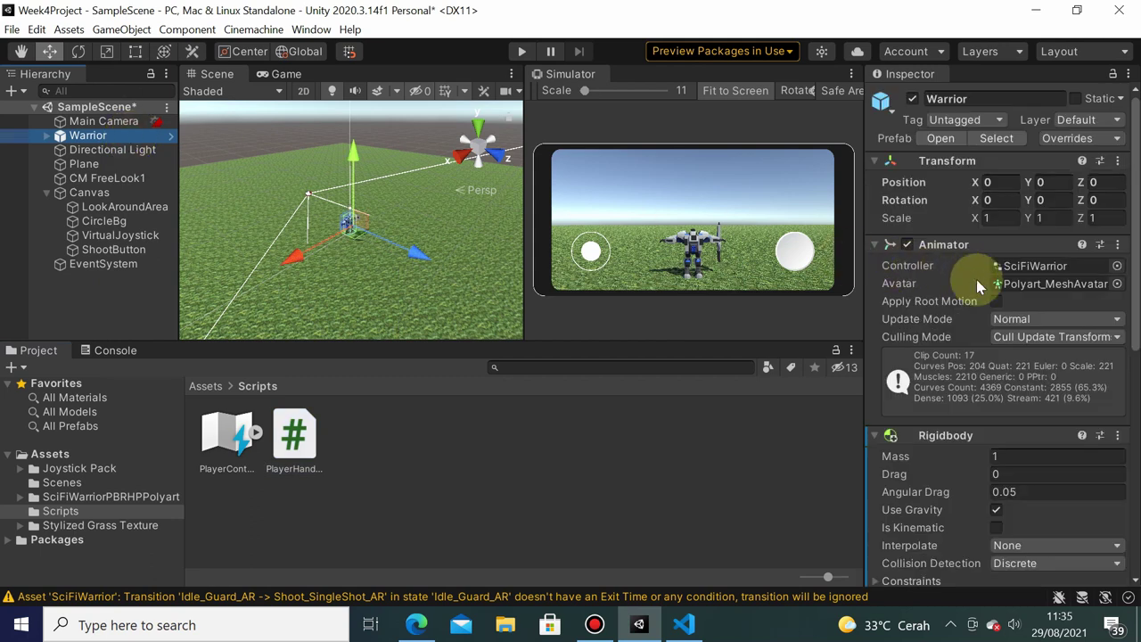
{"action": "scroll", "coordinate": [1050, 325], "scroll_direction": "down", "scroll_amount": 10}
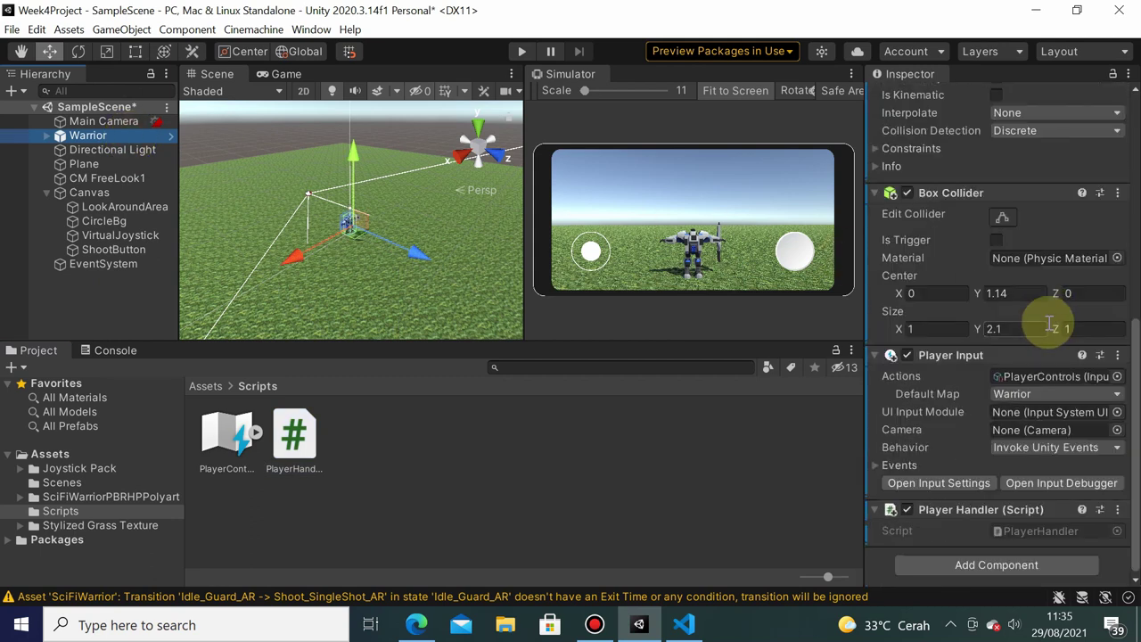
{"action": "left_click", "coordinate": [876, 465]}
{"action": "scroll", "coordinate": [918, 441], "scroll_direction": "down", "scroll_amount": 5}
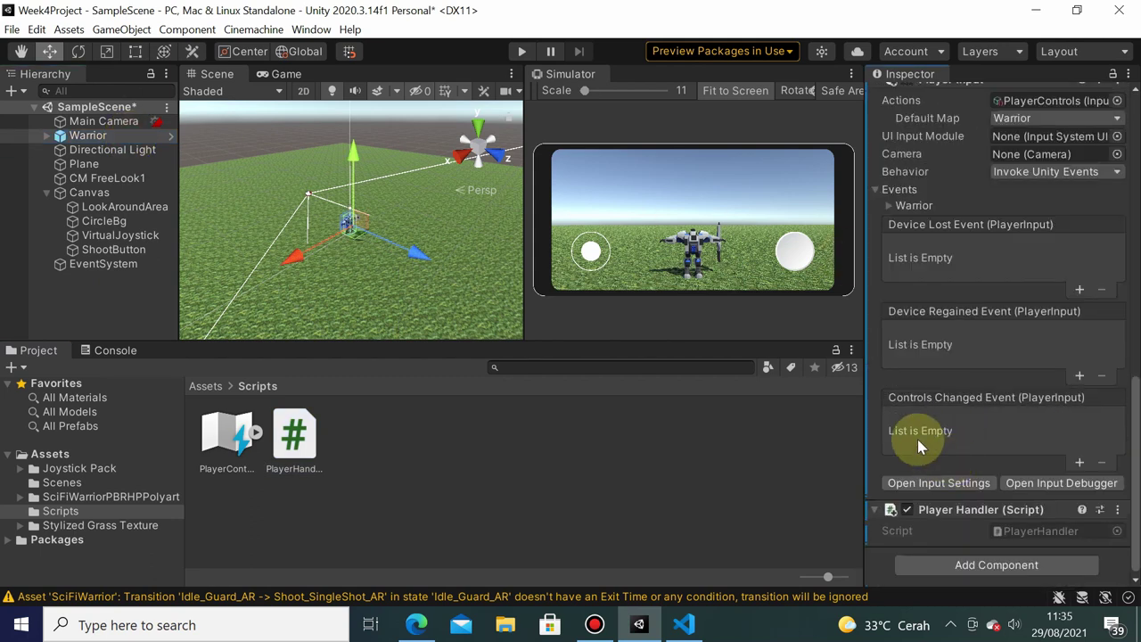
{"action": "left_click", "coordinate": [889, 206]}
{"action": "scroll", "coordinate": [962, 329], "scroll_direction": "down", "scroll_amount": 3}
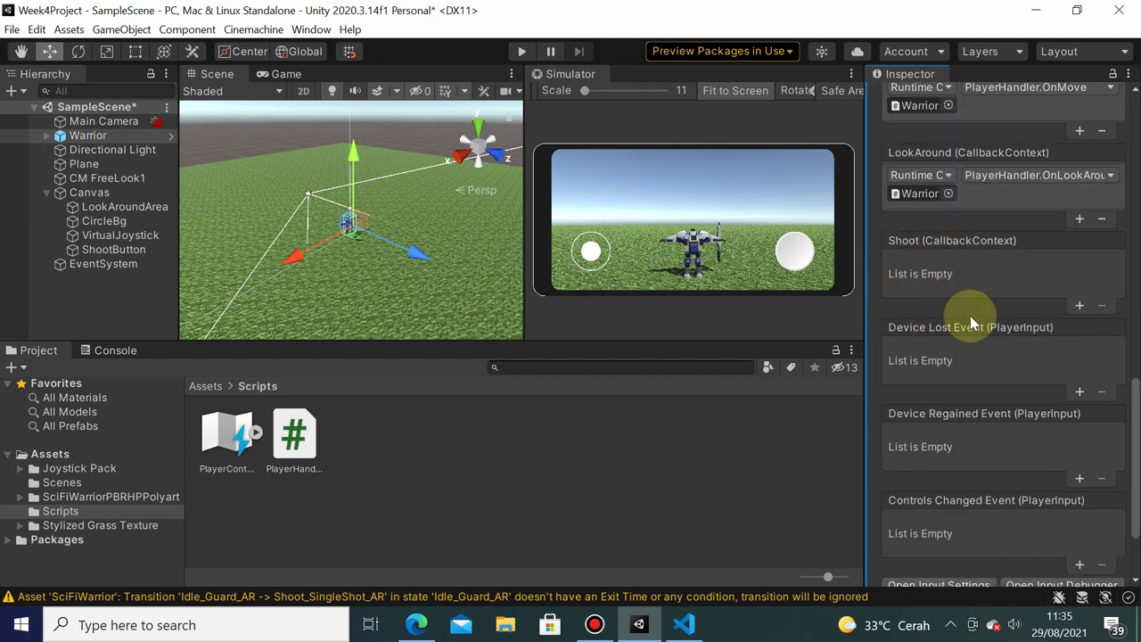
{"action": "left_click", "coordinate": [1079, 306]}
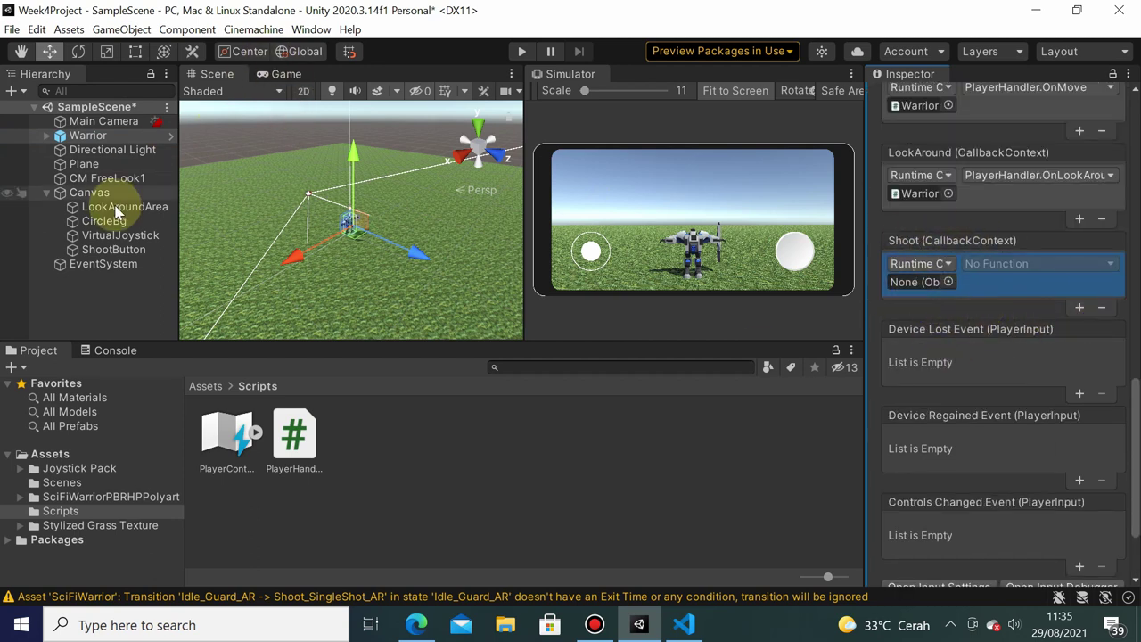
{"action": "mouse_move", "coordinate": [116, 138]}
{"action": "left_mouse_down"}
{"action": "mouse_move", "coordinate": [917, 306]}
{"action": "mouse_move", "coordinate": [919, 284]}
{"action": "left_mouse_up"}
{"action": "left_click", "coordinate": [1025, 263]}
{"action": "mouse_move", "coordinate": [1008, 416]}
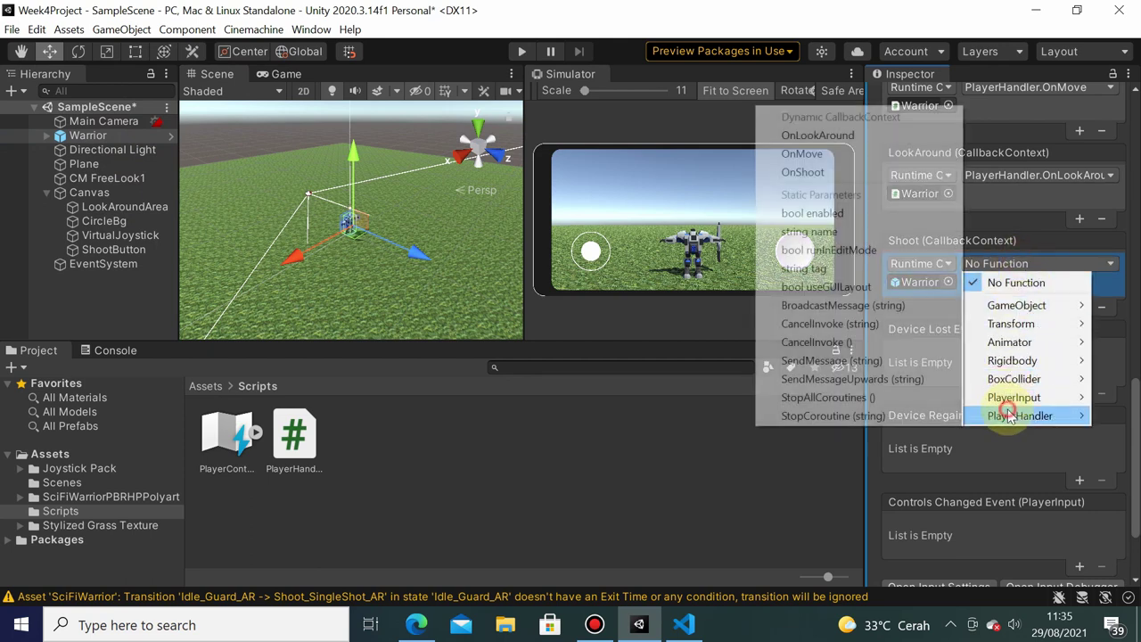
{"action": "left_click", "coordinate": [874, 172]}
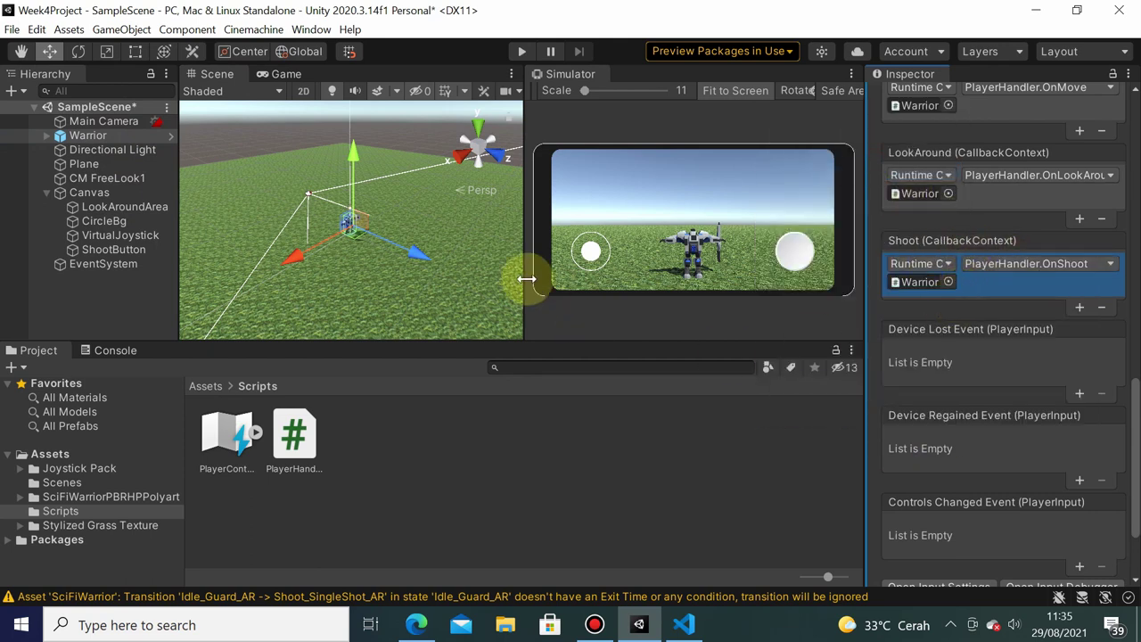
- Play the game, tap the on-screen Shoot button twice, and check the Console logs 'Shoot'
{"action": "left_click", "coordinate": [521, 51]}
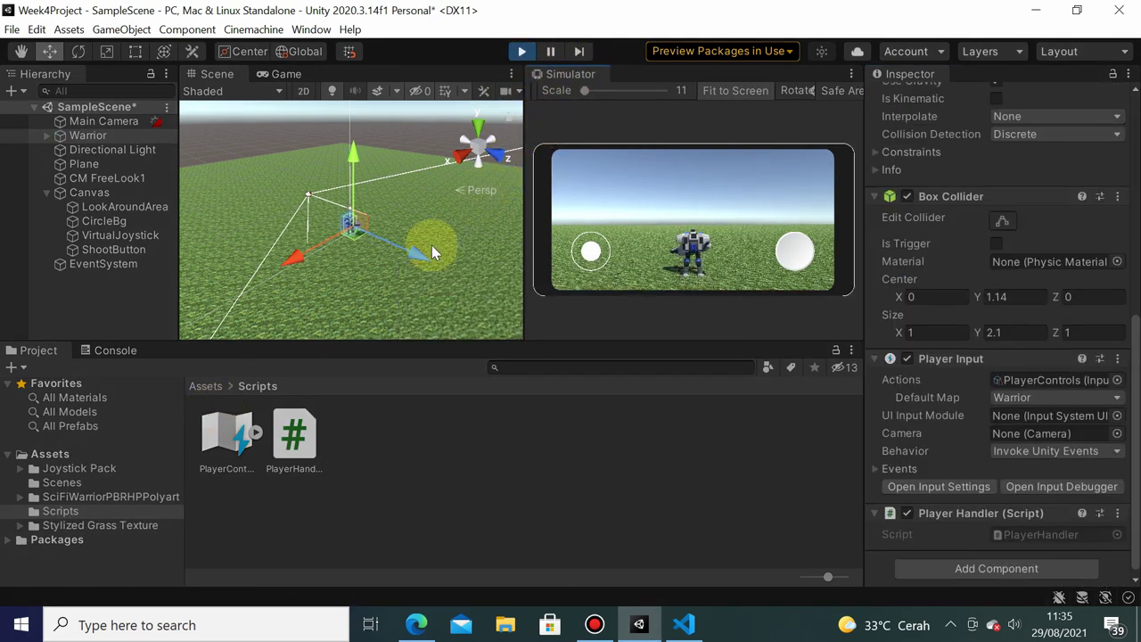
{"action": "left_click", "coordinate": [110, 352]}
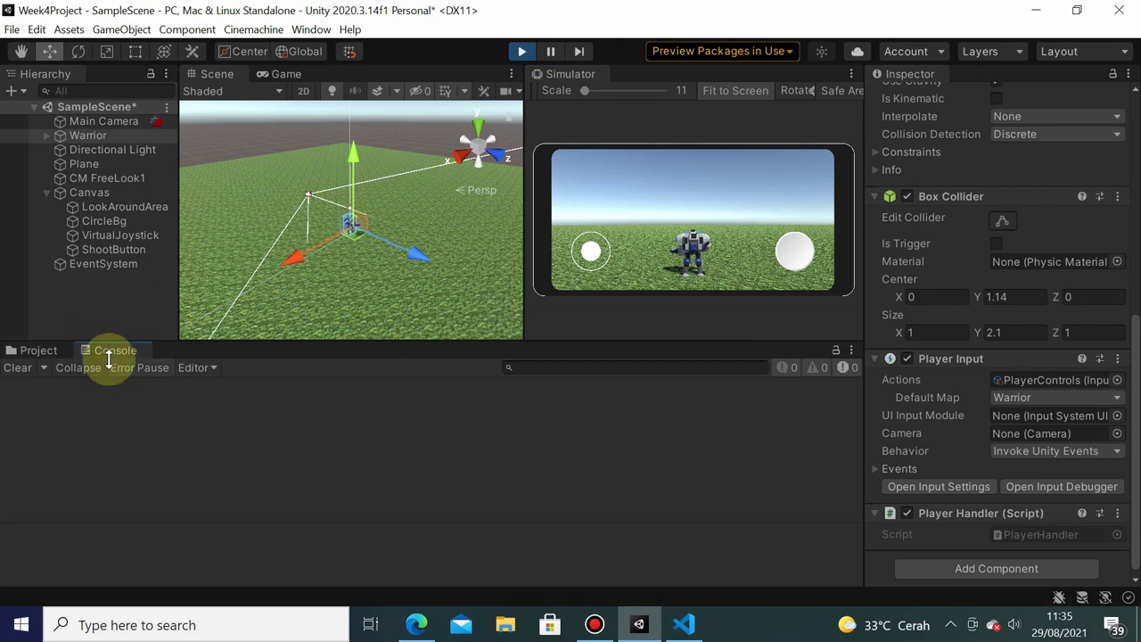
{"action": "left_click", "coordinate": [796, 258]}
{"action": "left_click", "coordinate": [797, 254]}
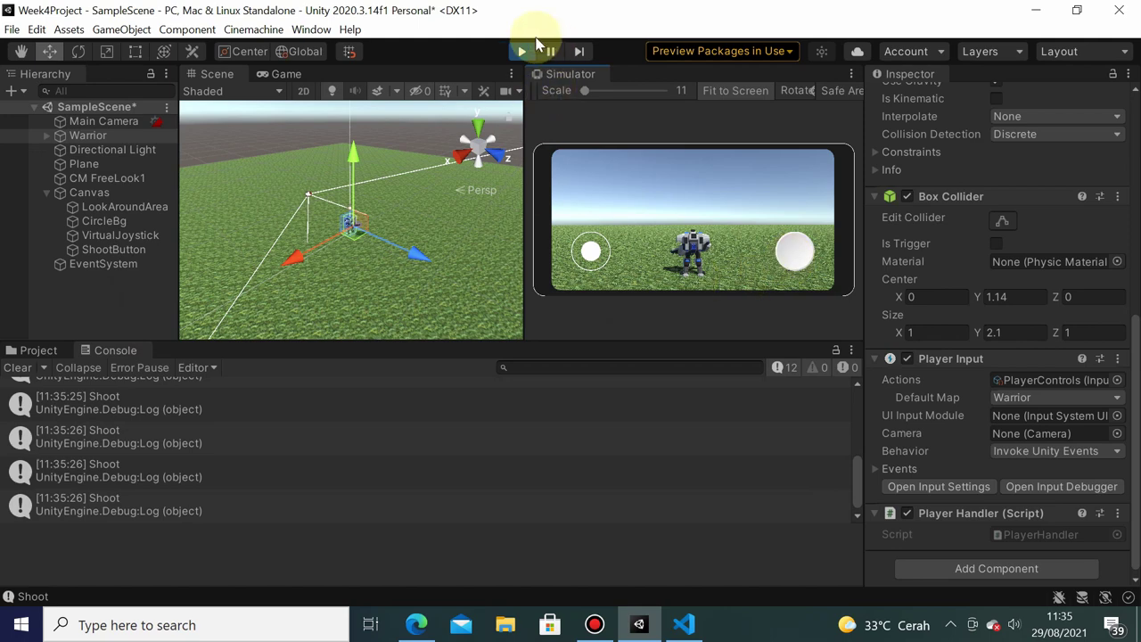
{"action": "left_click", "coordinate": [519, 56]}
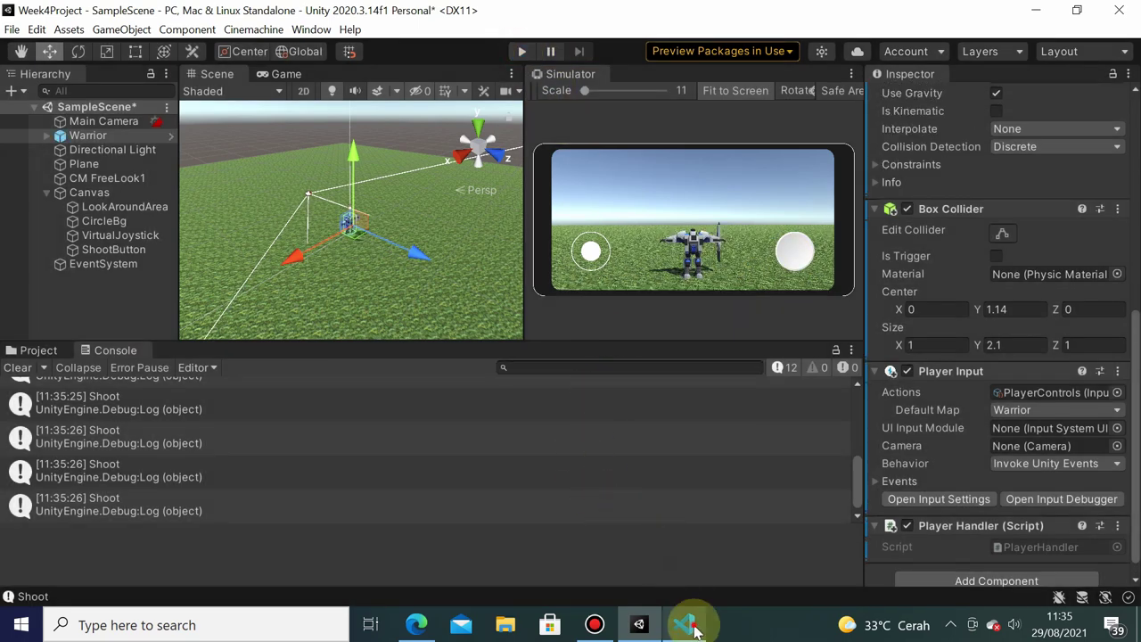
{"action": "left_click", "coordinate": [684, 624]}
- Add a new line 'animator.SetTrigger(' after Debug.Log("Shoot"); in OnShoot
{"action": "scroll", "coordinate": [479, 410], "scroll_direction": "down", "scroll_amount": 1}
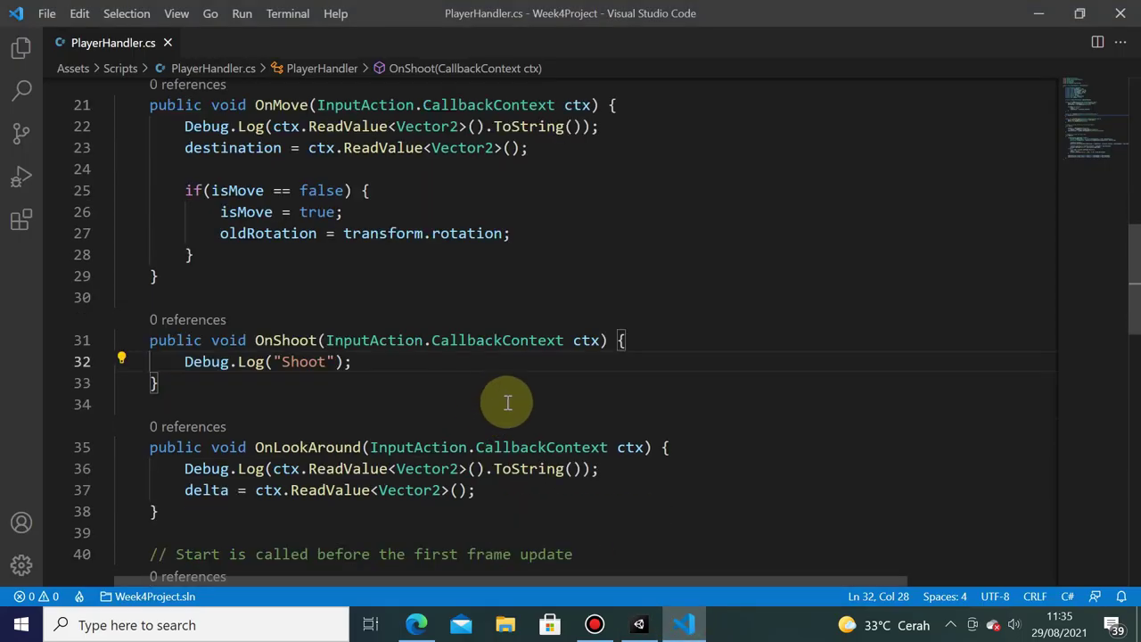
{"action": "key", "text": "Return"}
{"action": "type", "text": "An"}
{"action": "key", "text": "BackSpace"}
{"action": "key", "text": "BackSpace"}
{"action": "type", "text": "a"}
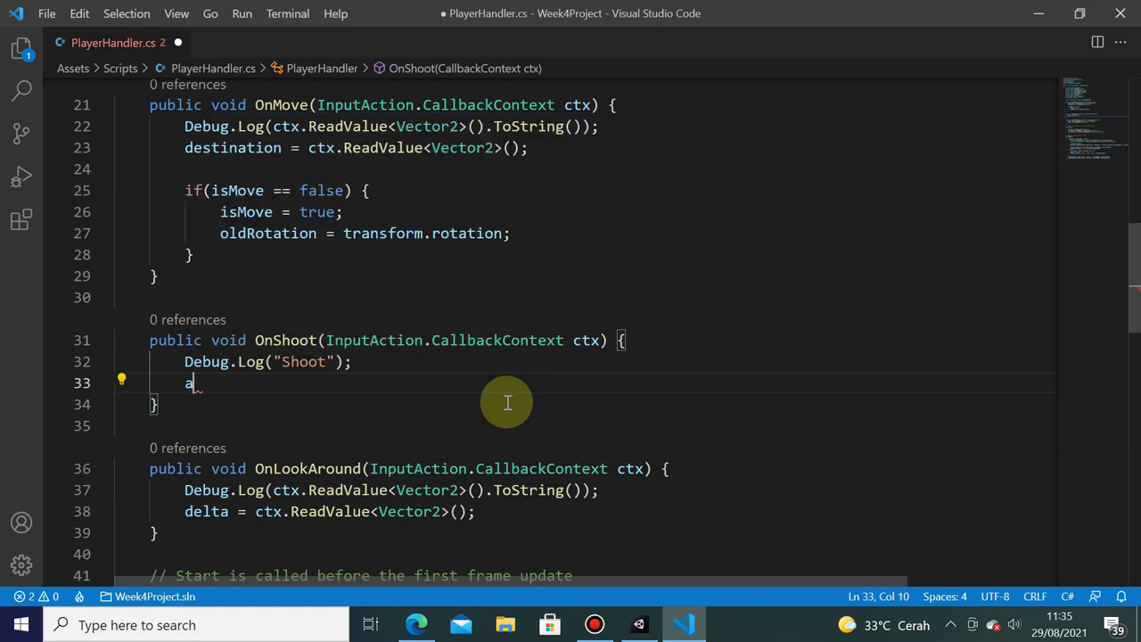
{"action": "type", "text": "nimator."}
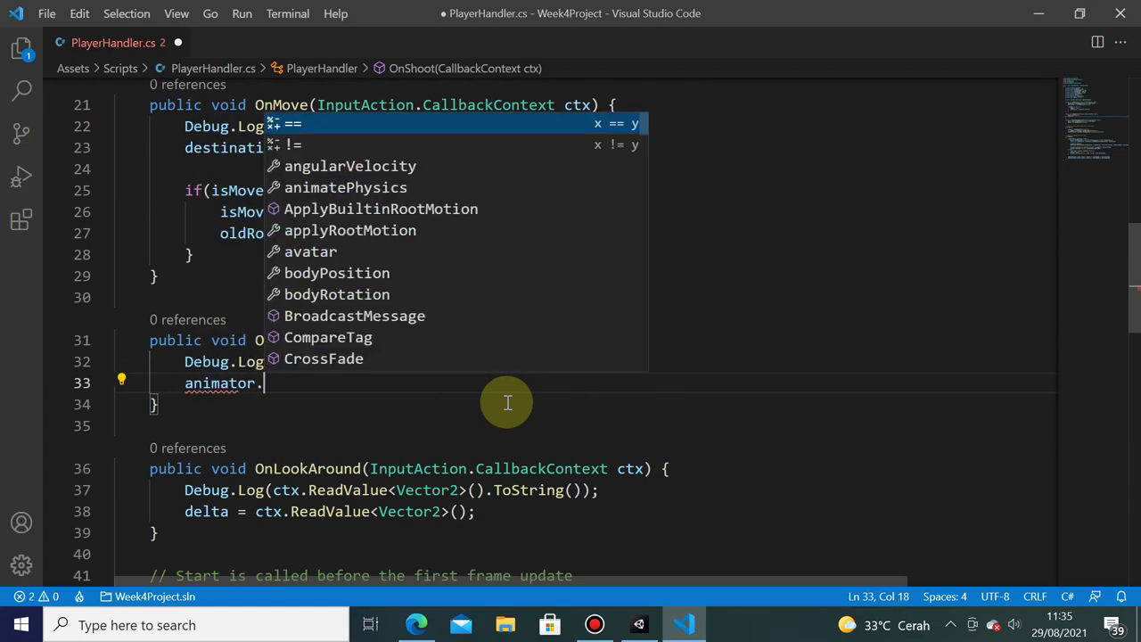
{"action": "type", "text": "Tr"}
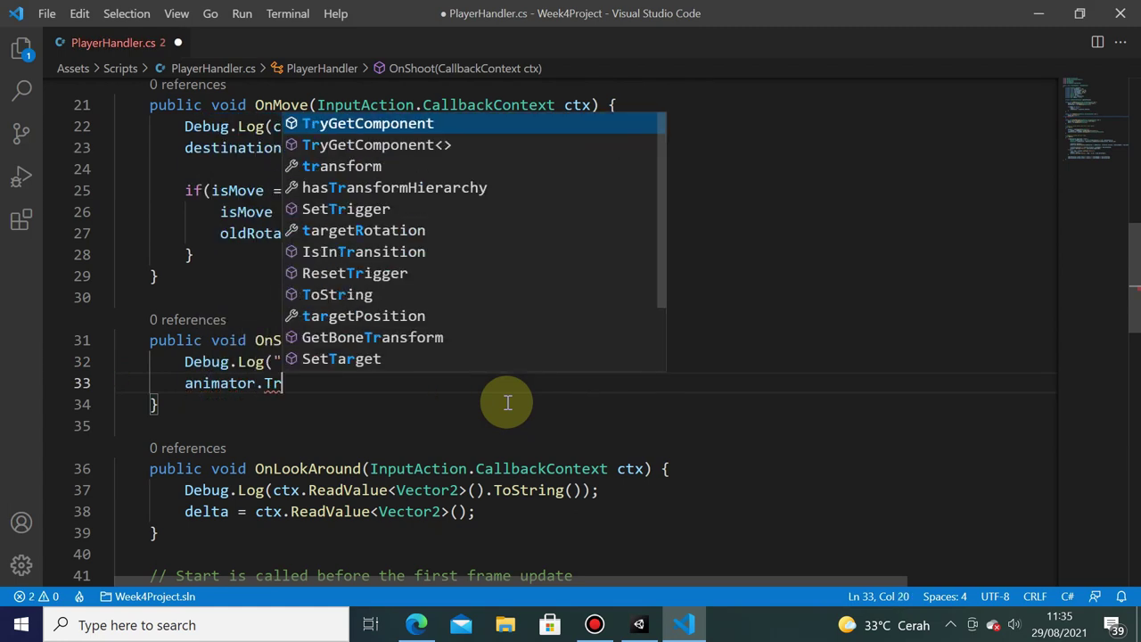
{"action": "key", "text": "BackSpace"}
{"action": "key", "text": "BackSpace"}
{"action": "type", "text": "SetT"}
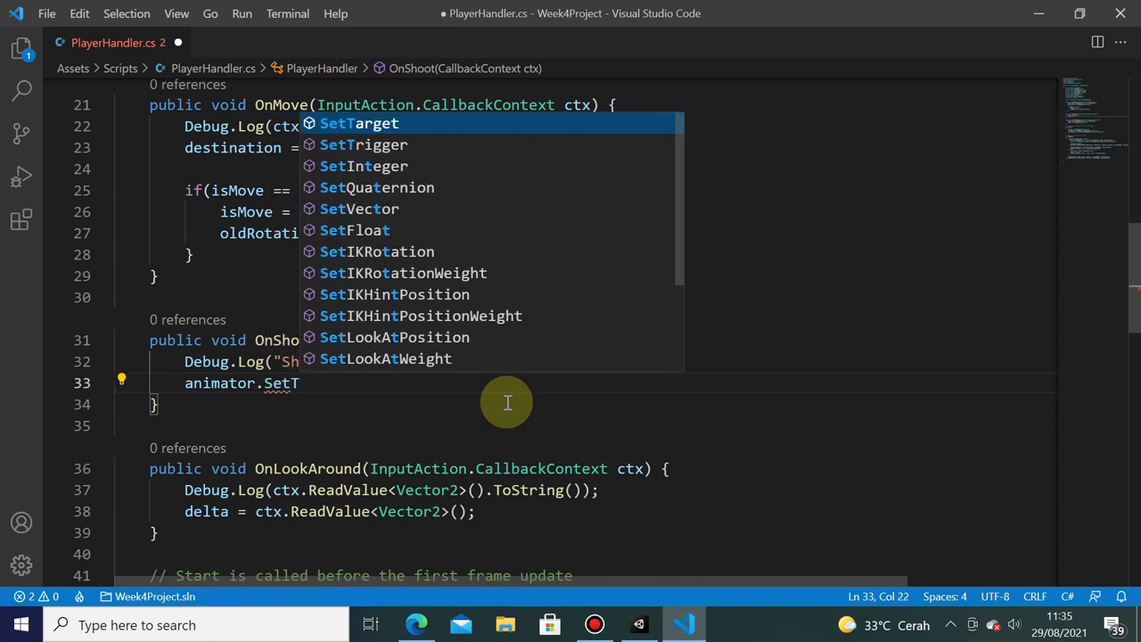
{"action": "key", "text": "Tab"}
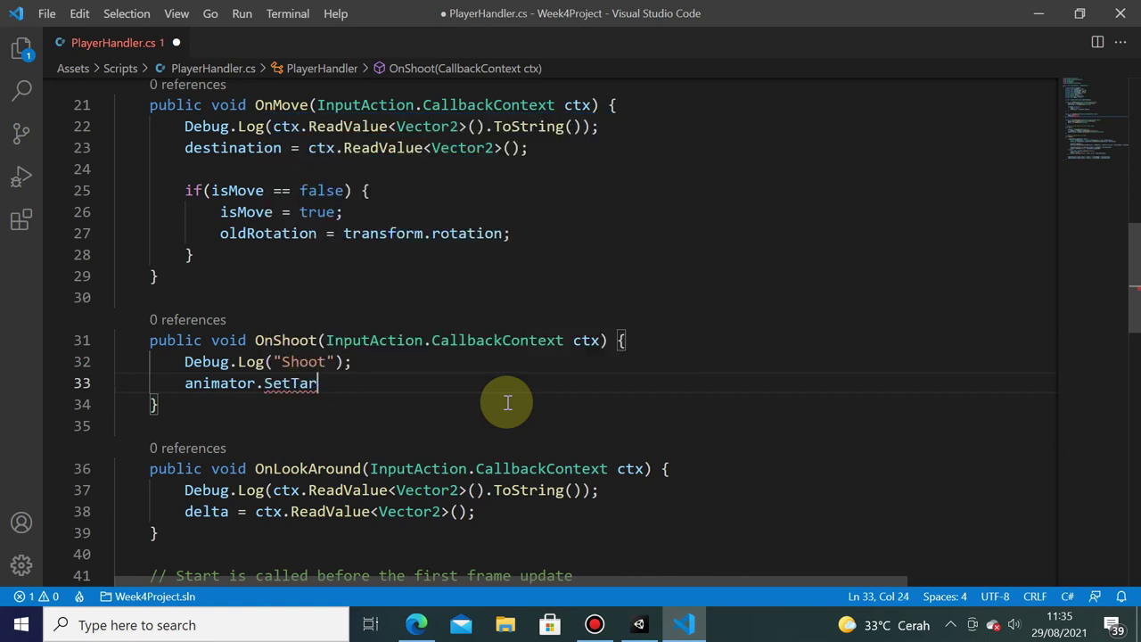
{"action": "key", "text": "BackSpace"}
{"action": "key", "text": "BackSpace"}
{"action": "type", "text": "rigg"}
{"action": "key", "text": "Tab"}
{"action": "type", "text": "("}
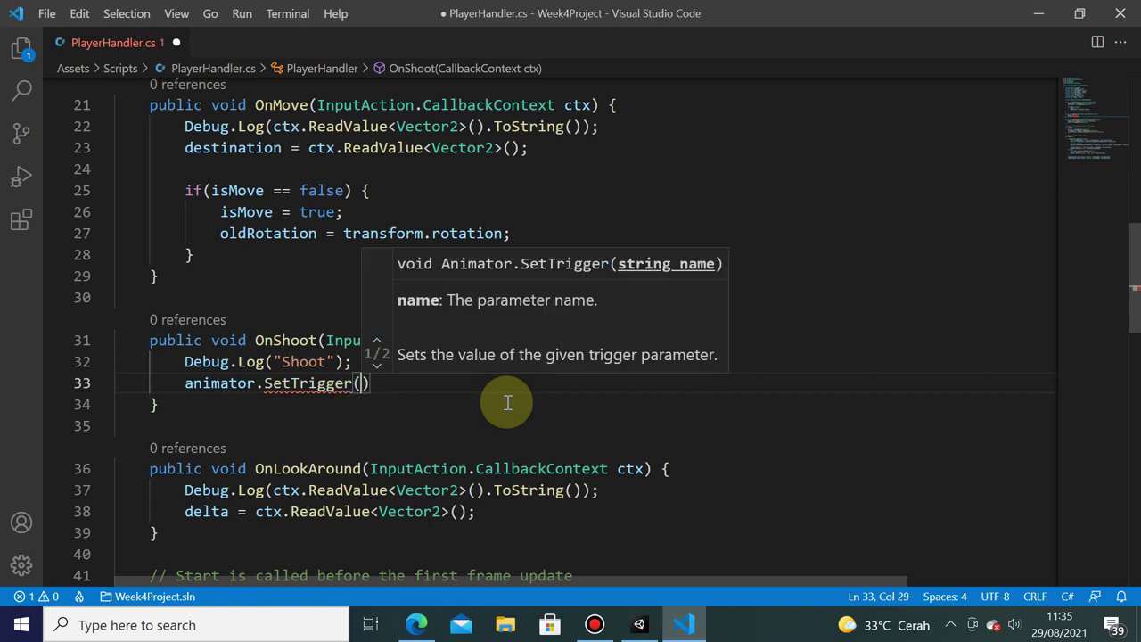
{"action": "left_click", "coordinate": [638, 624]}
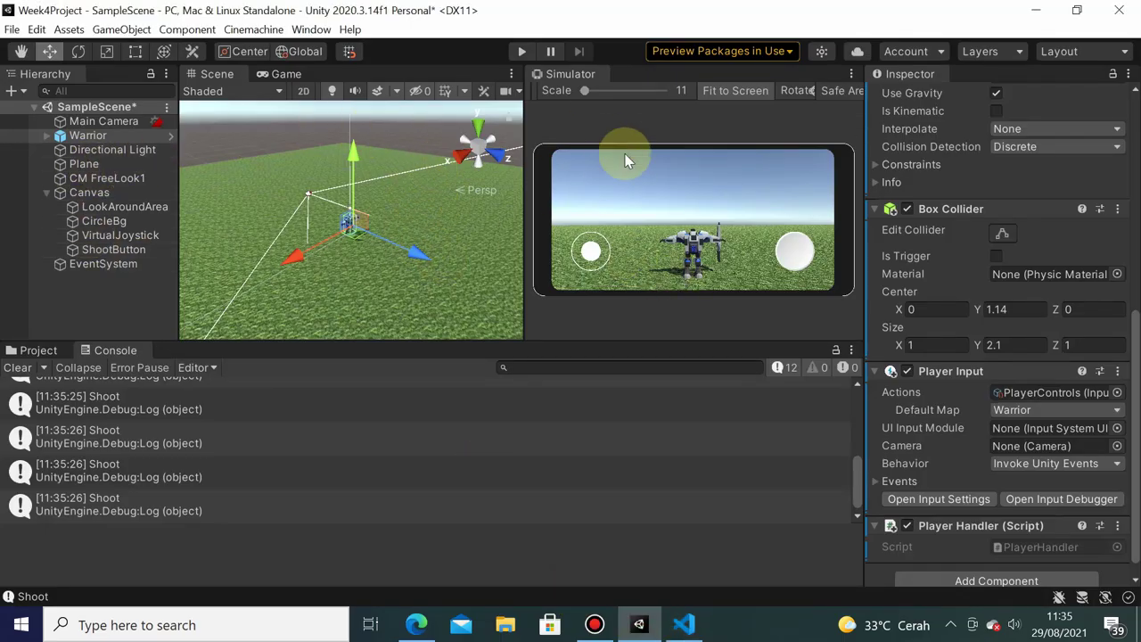
- Open the Warrior's Animator and check the Idle_Guard_AR → Shoot_SingleShot_AR transition uses the Shoot condition
{"action": "left_click", "coordinate": [82, 137]}
{"action": "scroll", "coordinate": [1013, 196], "scroll_direction": "up", "scroll_amount": 5}
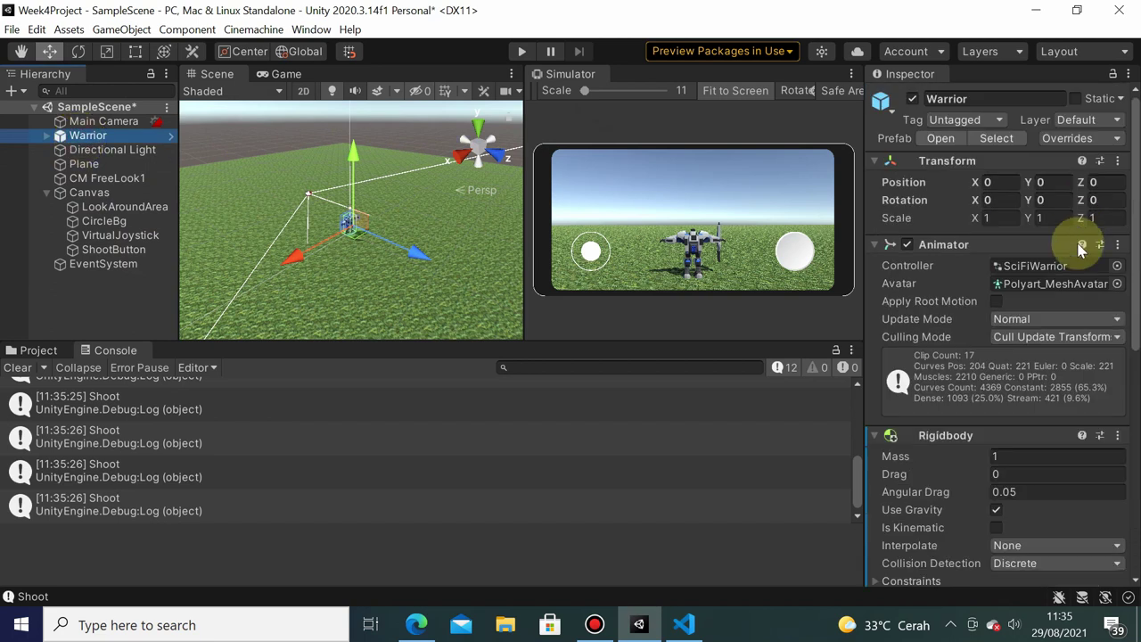
{"action": "double_click", "coordinate": [1072, 267]}
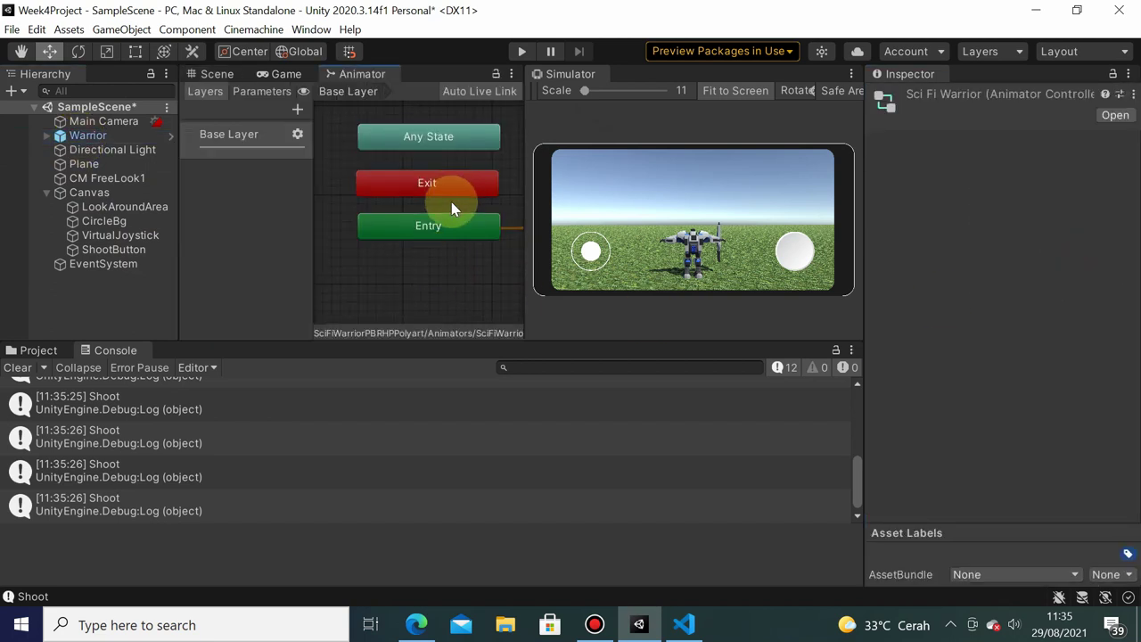
{"action": "middle_click_drag", "start_coordinate": [441, 258], "coordinate": [357, 219]}
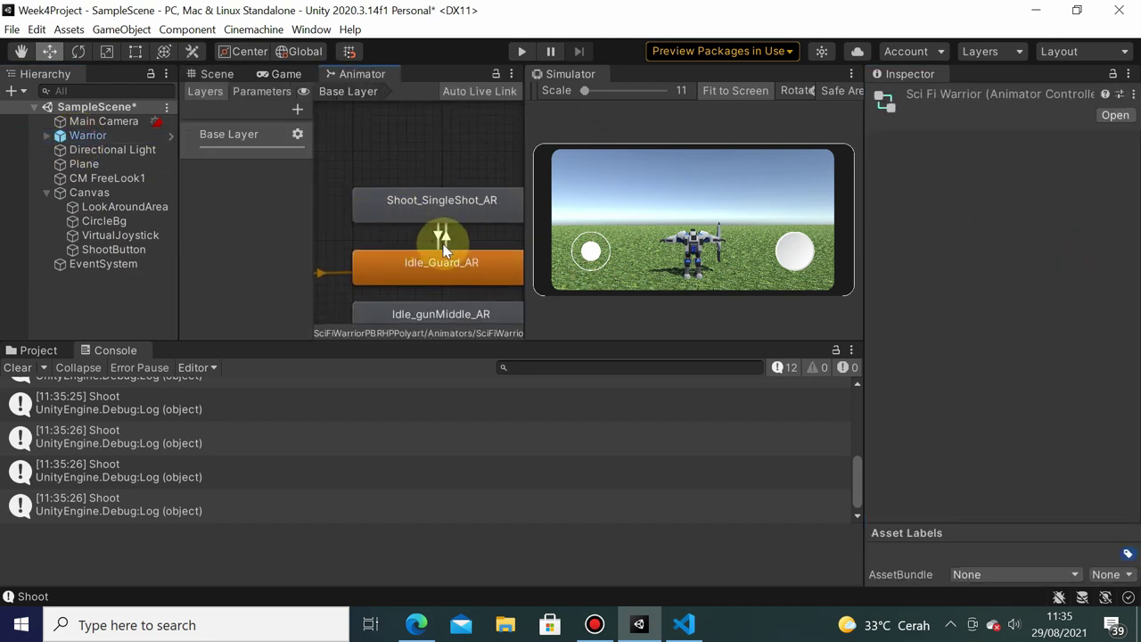
{"action": "left_click", "coordinate": [448, 242]}
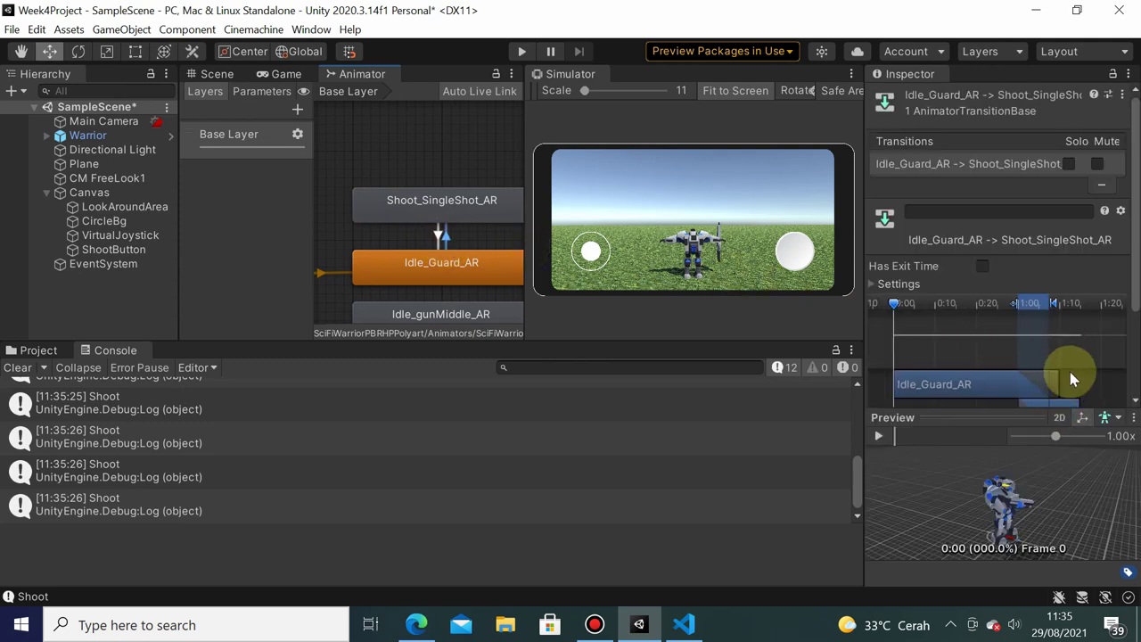
{"action": "scroll", "coordinate": [1112, 382], "scroll_direction": "down", "scroll_amount": 3}
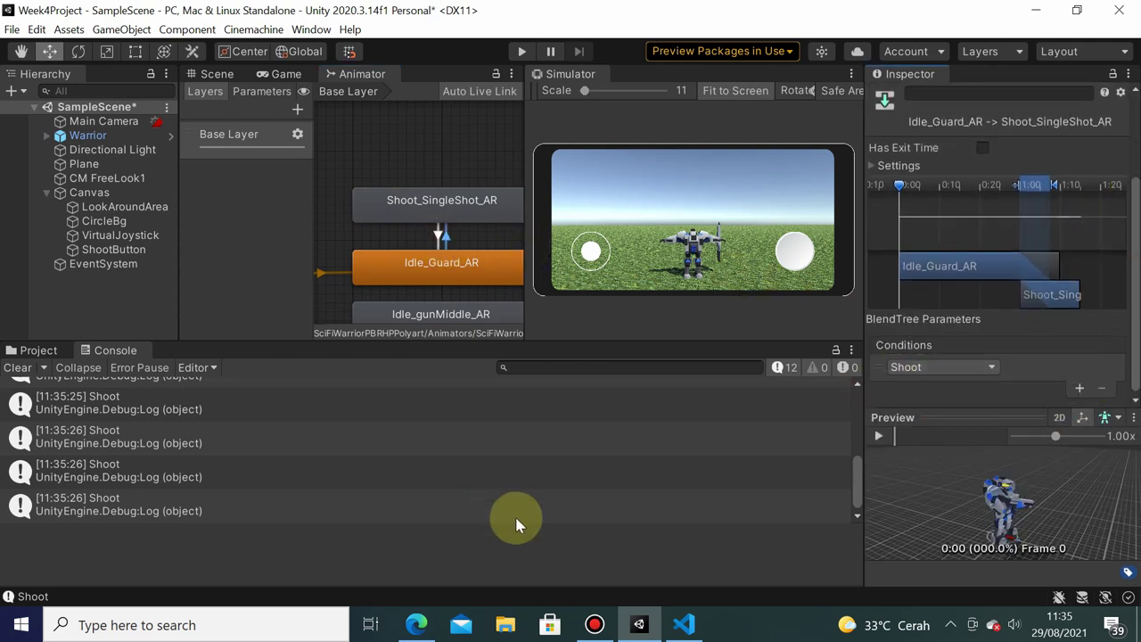
{"action": "left_click", "coordinate": [683, 625]}
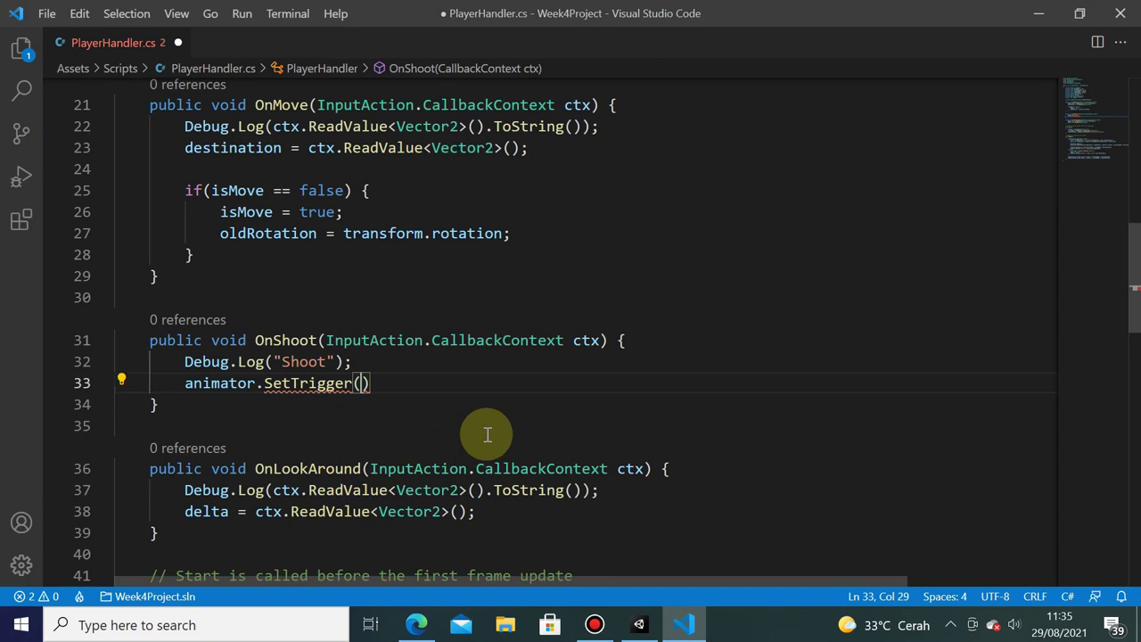
- Complete the call as animator.SetTrigger("Shoot") in OnShoot and return to Unity
{"action": "type", "text": "\"Shoot\""}
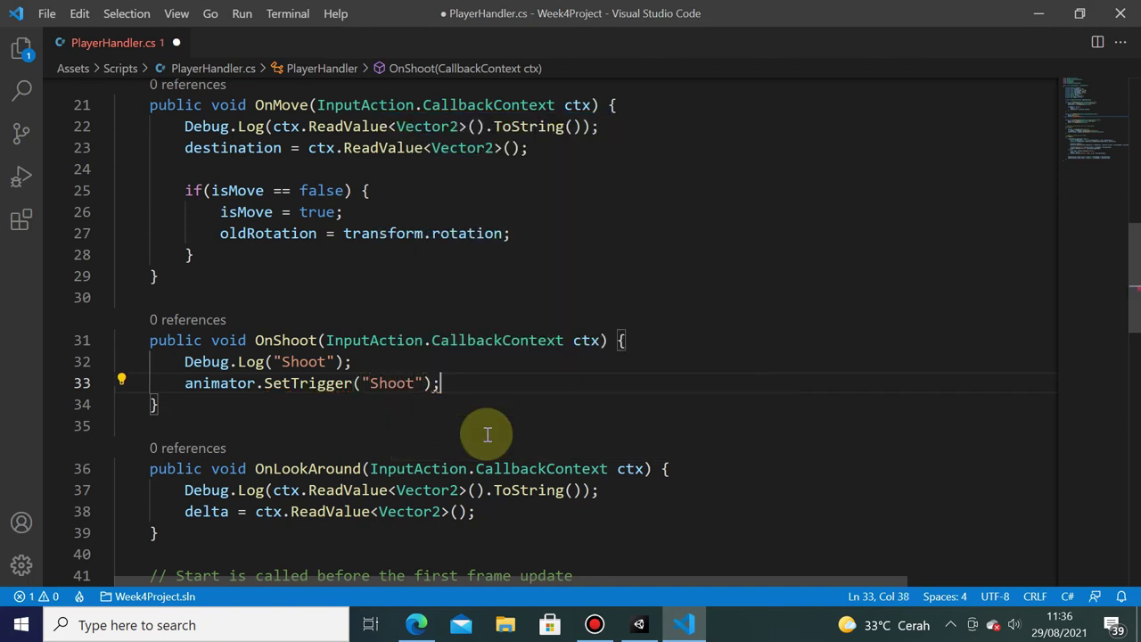
{"action": "left_click", "coordinate": [640, 623]}
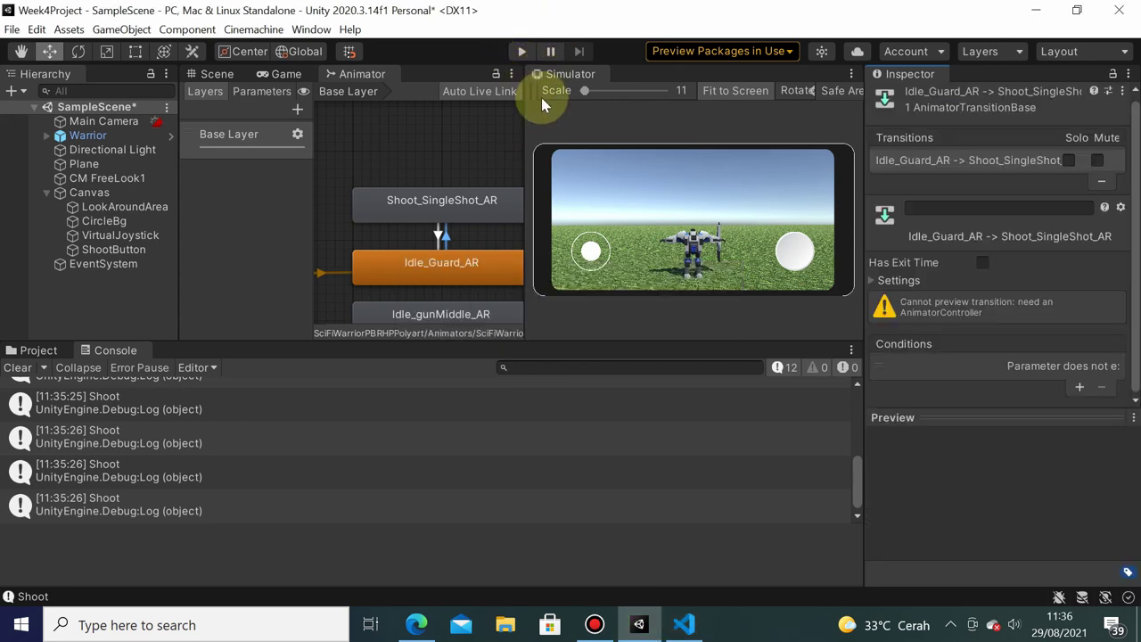
- Play in a maximized Simulator, fire Shoot twice while steering the Warrior with the joystick, then stop
{"action": "left_click", "coordinate": [526, 53]}
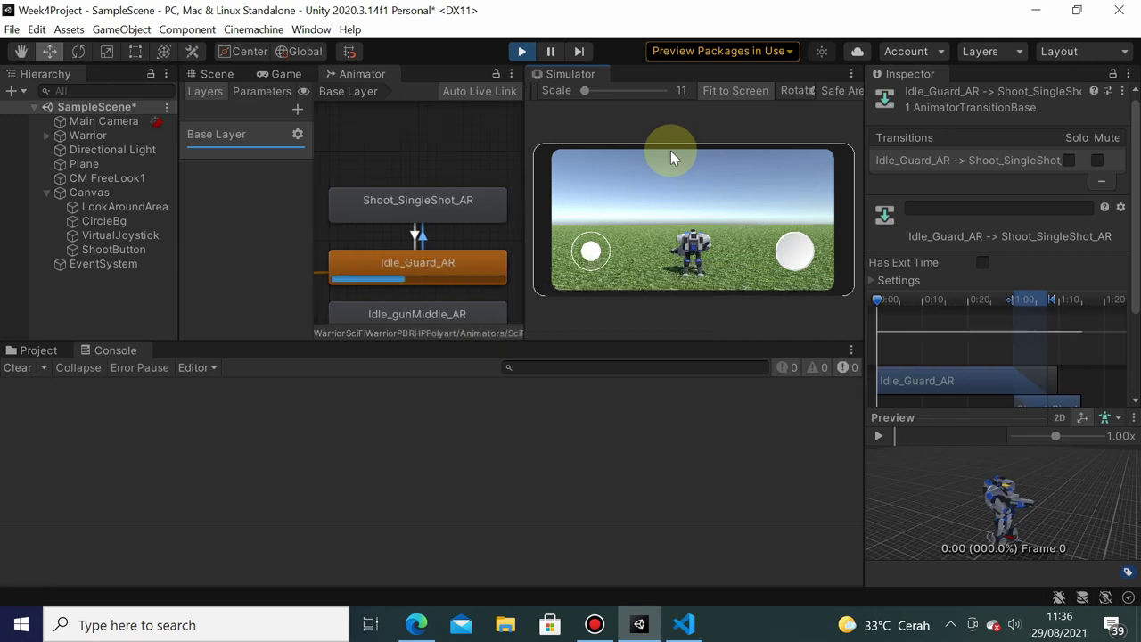
{"action": "left_click", "coordinate": [851, 74]}
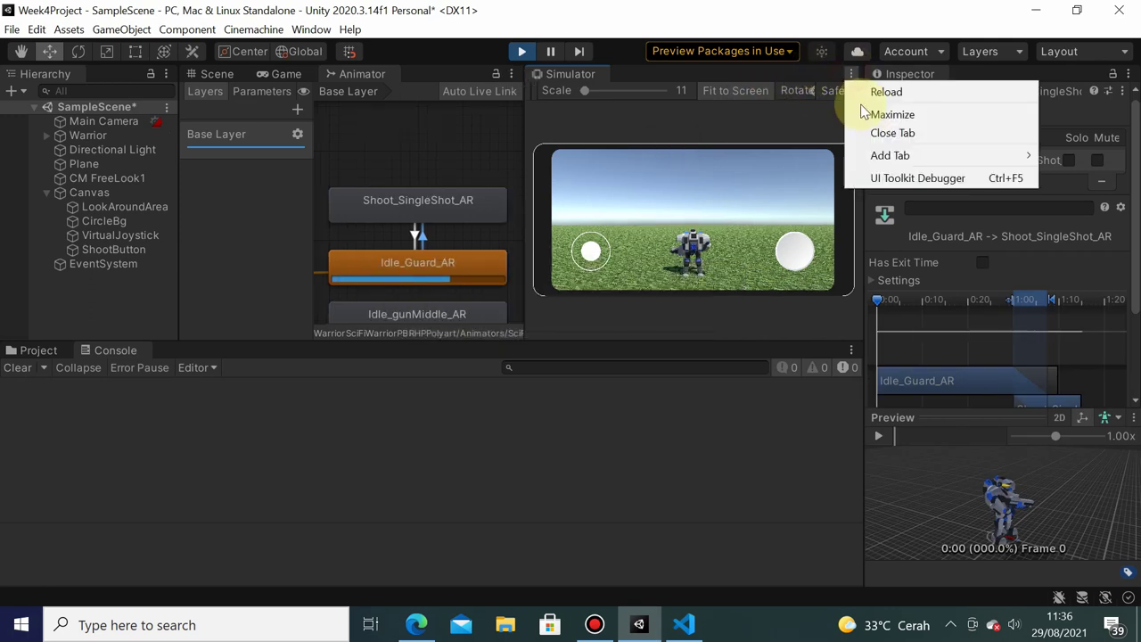
{"action": "left_click", "coordinate": [865, 113]}
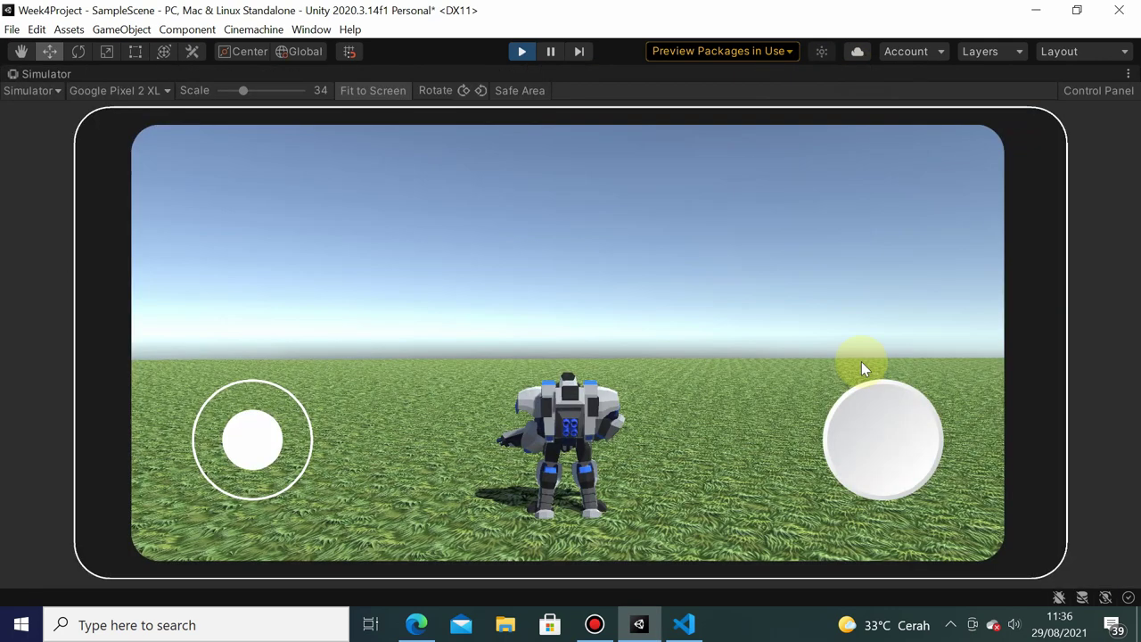
{"action": "left_click", "coordinate": [869, 441]}
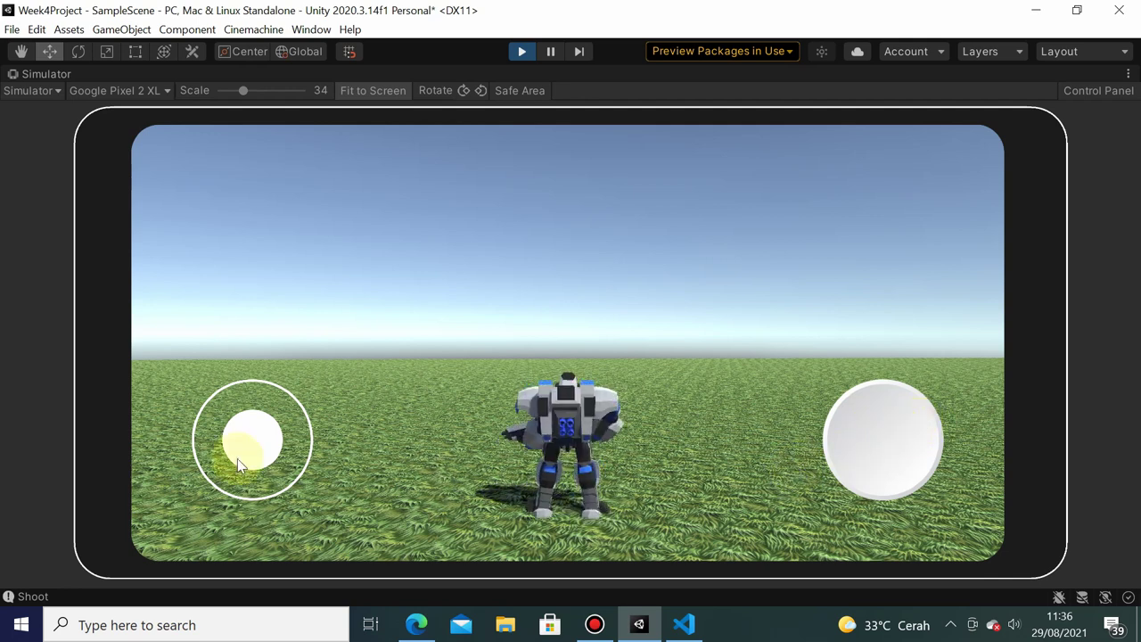
{"action": "left_click_drag", "start_coordinate": [251, 449], "coordinate": [188, 449]}
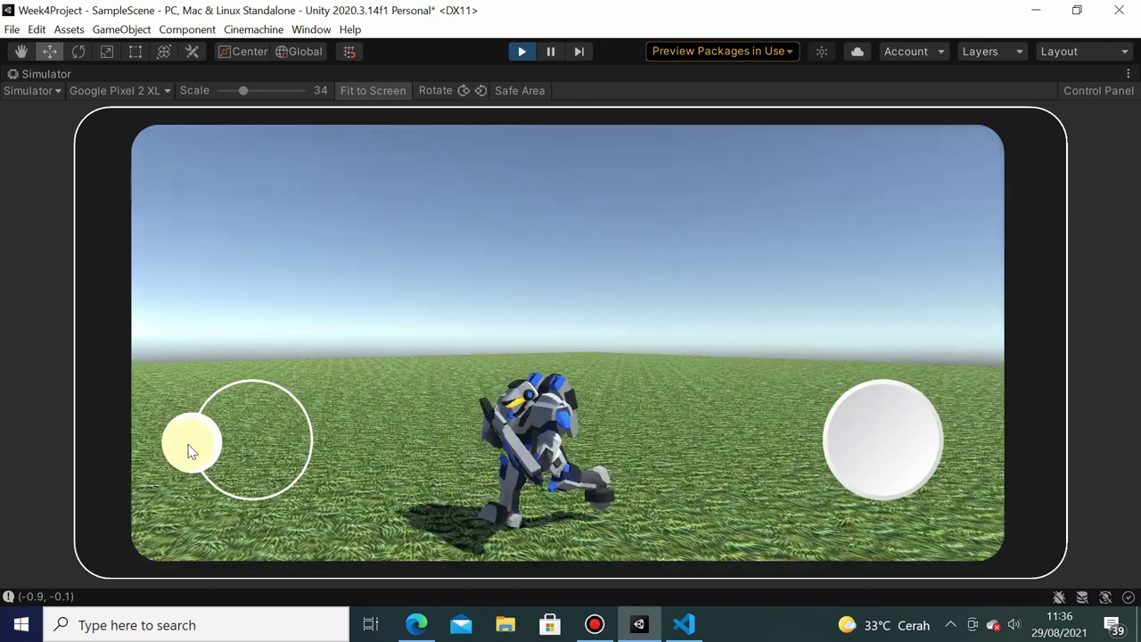
{"action": "left_click", "coordinate": [868, 409]}
{"action": "left_click", "coordinate": [921, 409]}
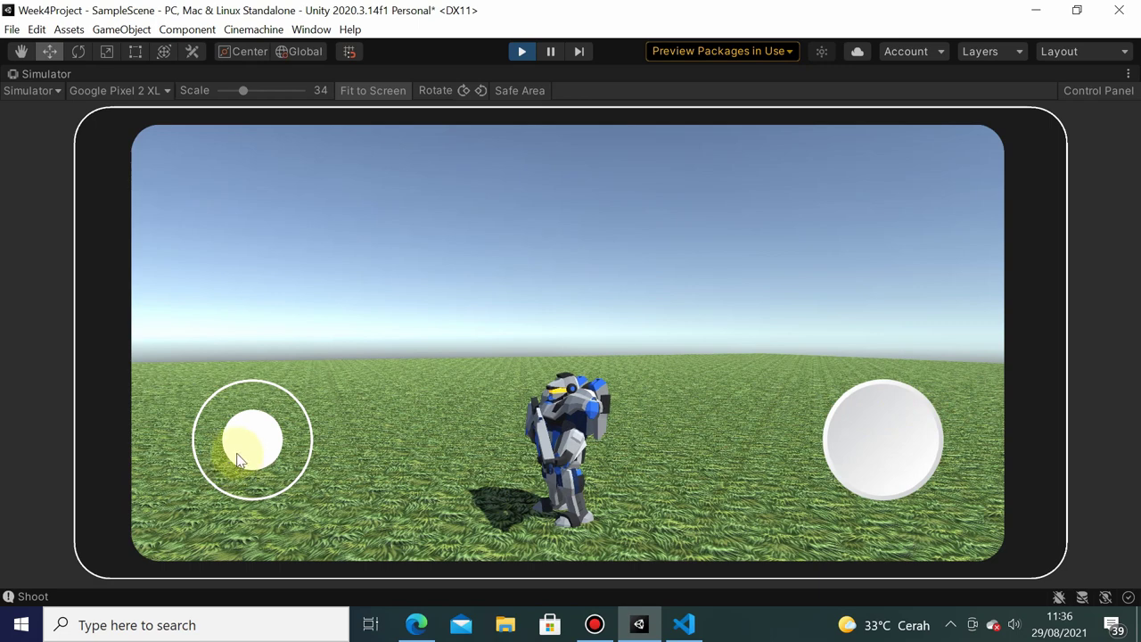
{"action": "left_click_drag", "start_coordinate": [211, 431], "coordinate": [201, 430]}
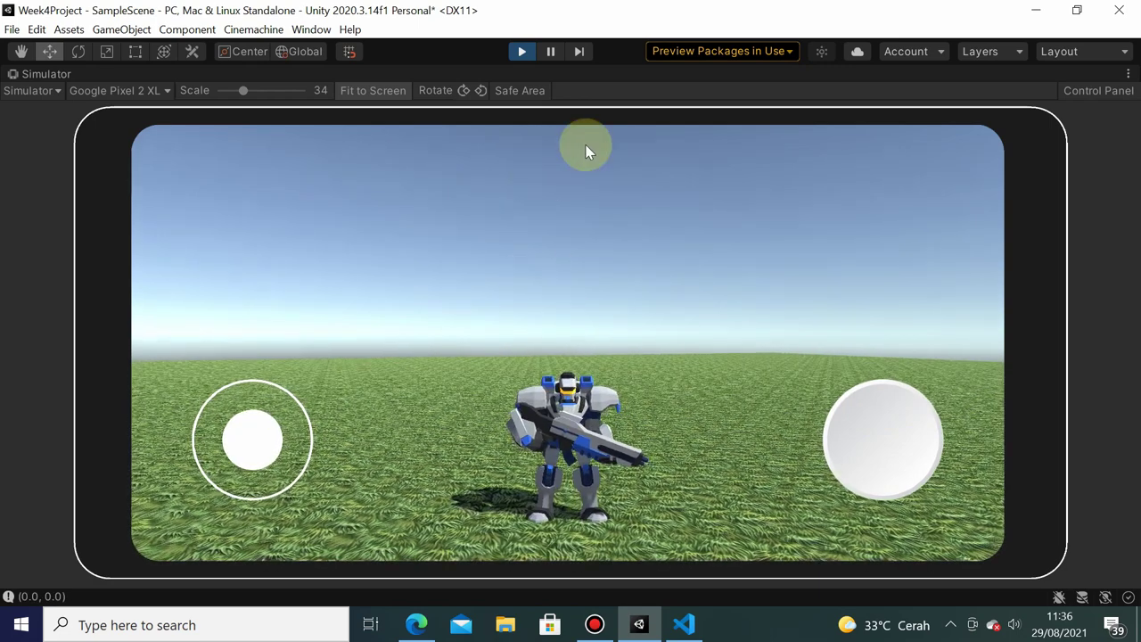
{"action": "left_click", "coordinate": [526, 54]}
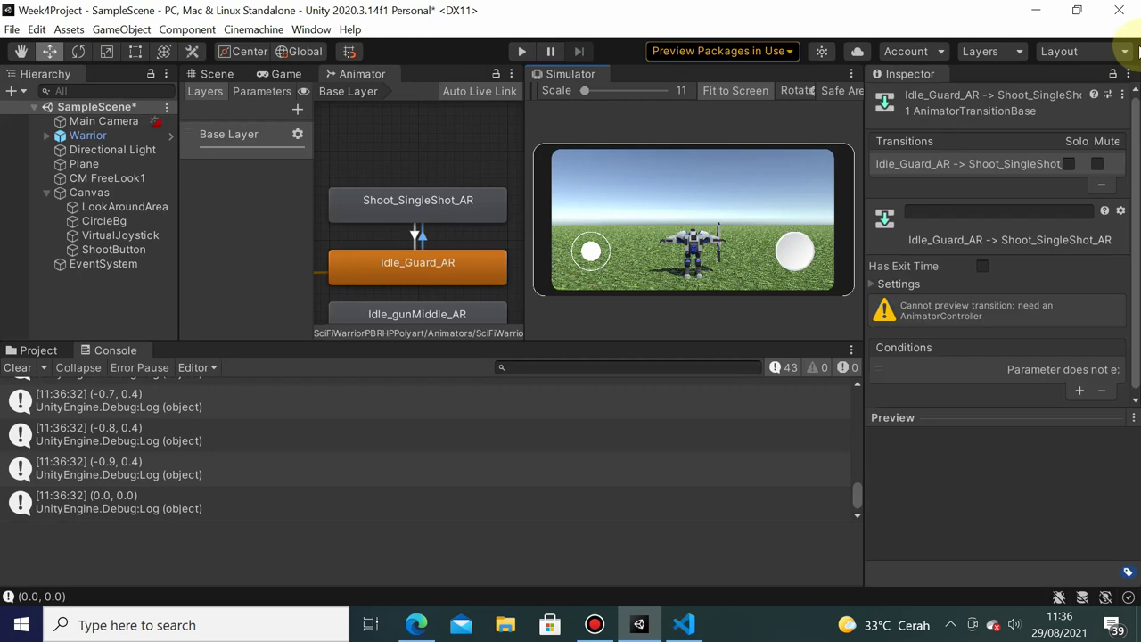
- Inspect the Shoot_SingleShot_AR → Idle_Guard_AR transition settings, then start Play mode again
{"action": "left_click", "coordinate": [419, 234]}
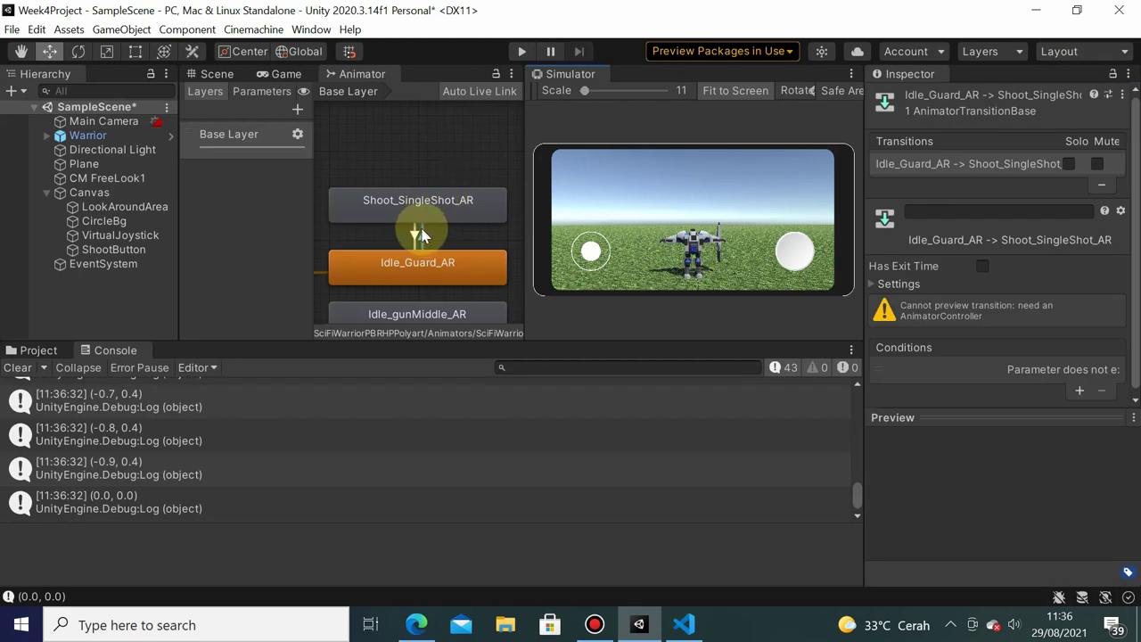
{"action": "left_click", "coordinate": [415, 234]}
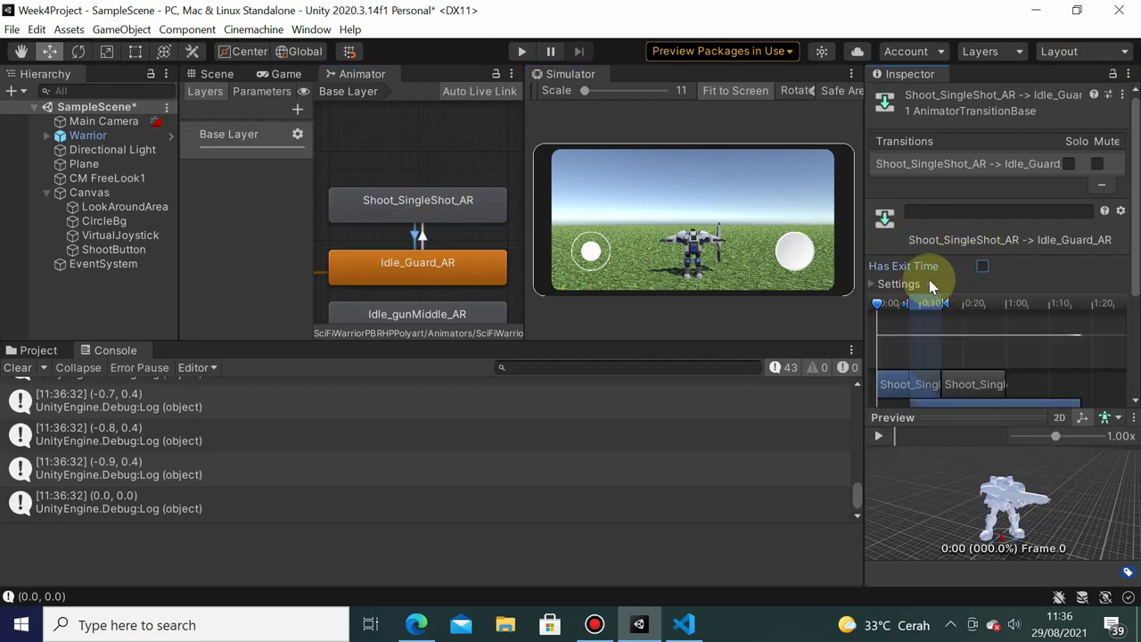
{"action": "left_click", "coordinate": [523, 54]}
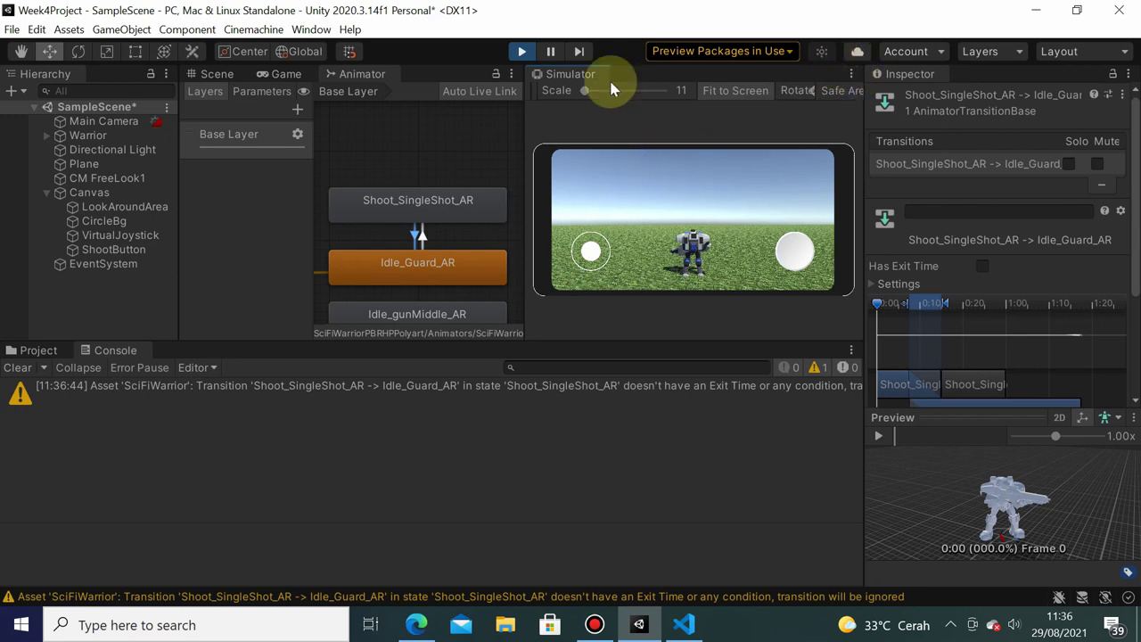
- Maximize the Simulator, fire Shoot, walk the Warrior forward with the joystick, then stop the run
{"action": "left_click", "coordinate": [851, 73]}
{"action": "left_click", "coordinate": [883, 114]}
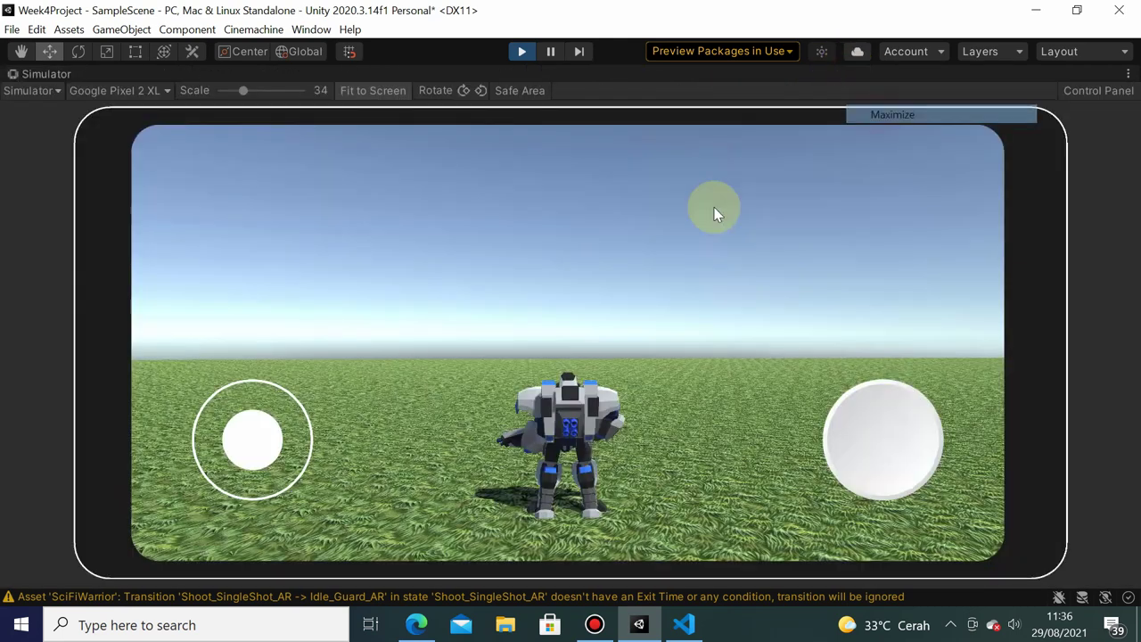
{"action": "left_click", "coordinate": [864, 437]}
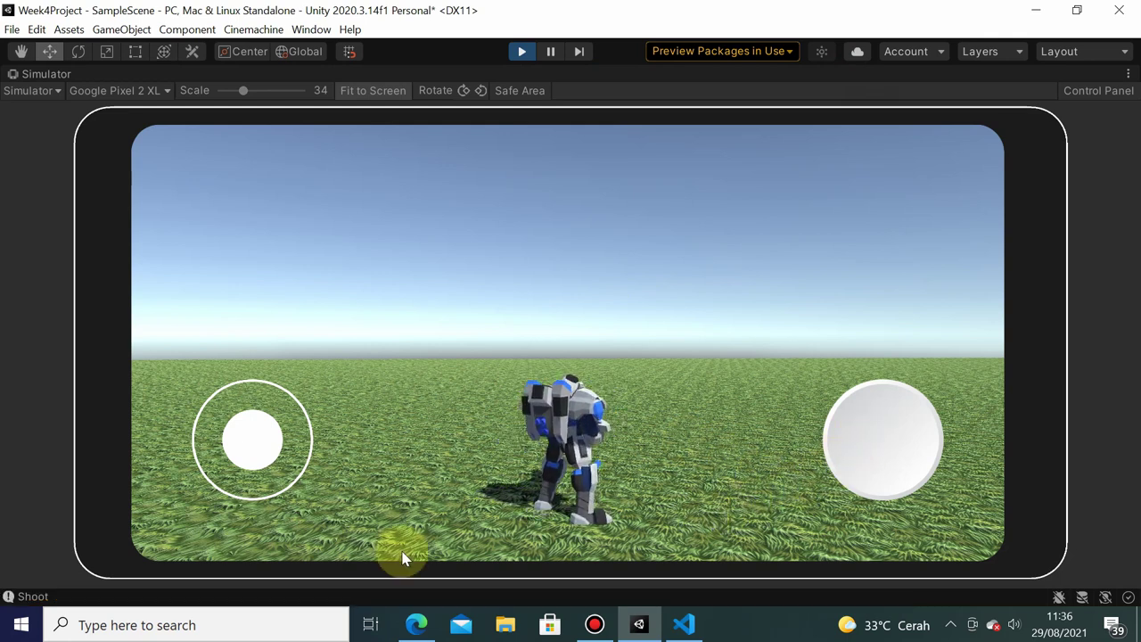
{"action": "left_click_drag", "start_coordinate": [252, 438], "coordinate": [251, 369]}
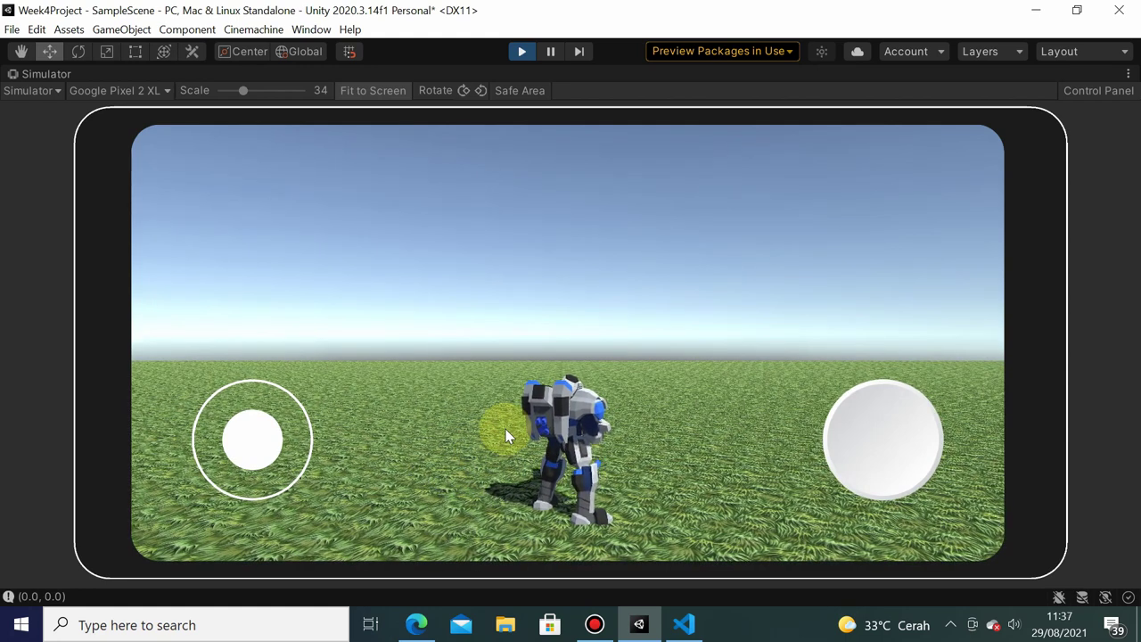
{"action": "left_click", "coordinate": [524, 51]}
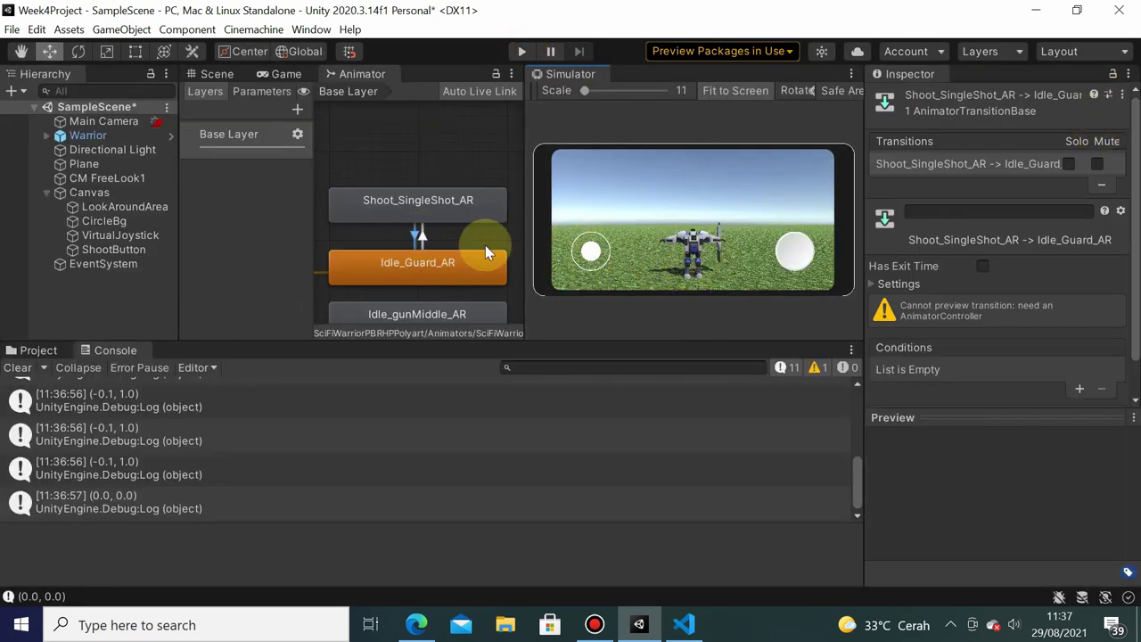
- Tick Has Exit Time on the Shoot_SingleShot_AR → Idle_Guard_AR transition and start Play mode
{"action": "left_click", "coordinate": [983, 264]}
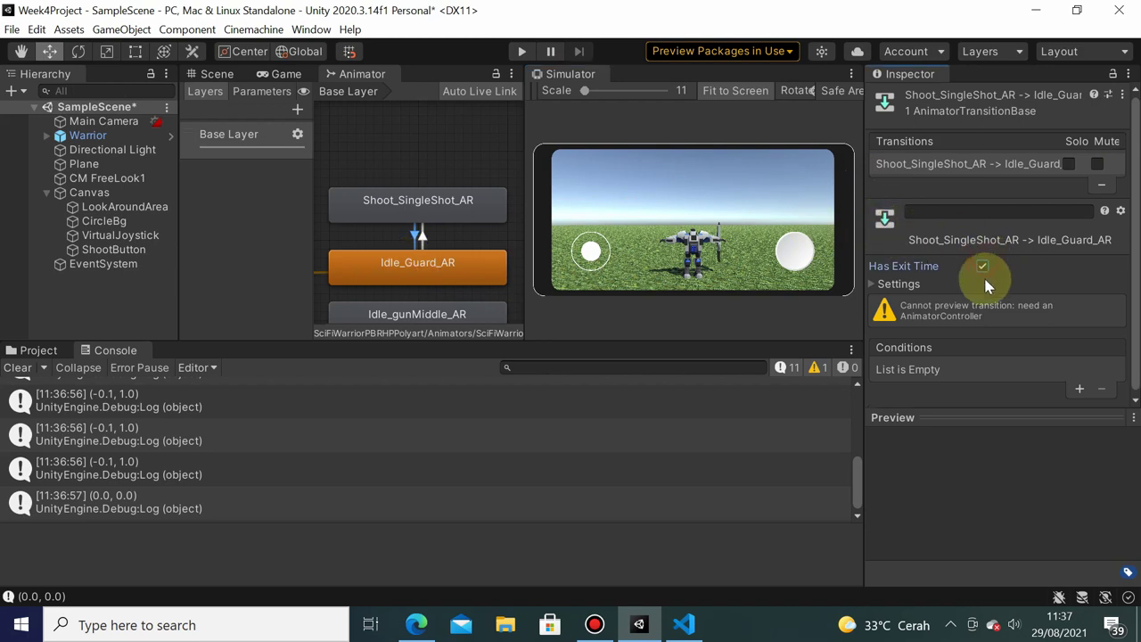
{"action": "left_click", "coordinate": [521, 51]}
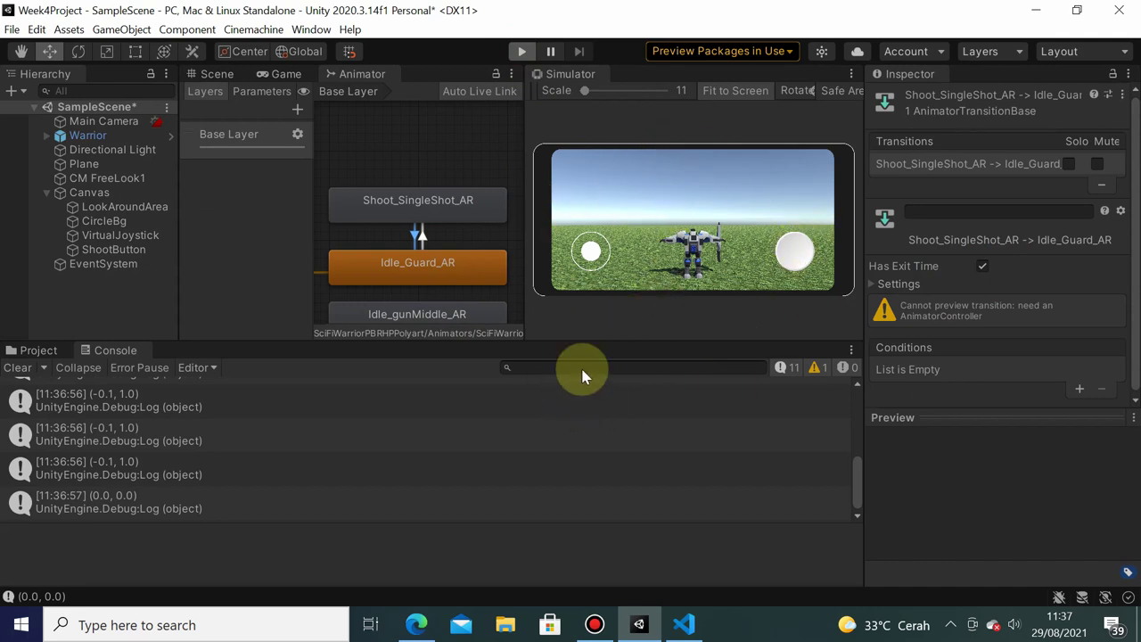
- Enter Play mode with Ctrl+P, maximize the Simulator, and orbit the camera down toward the Warrior
{"action": "key", "text": "ctrl+p"}
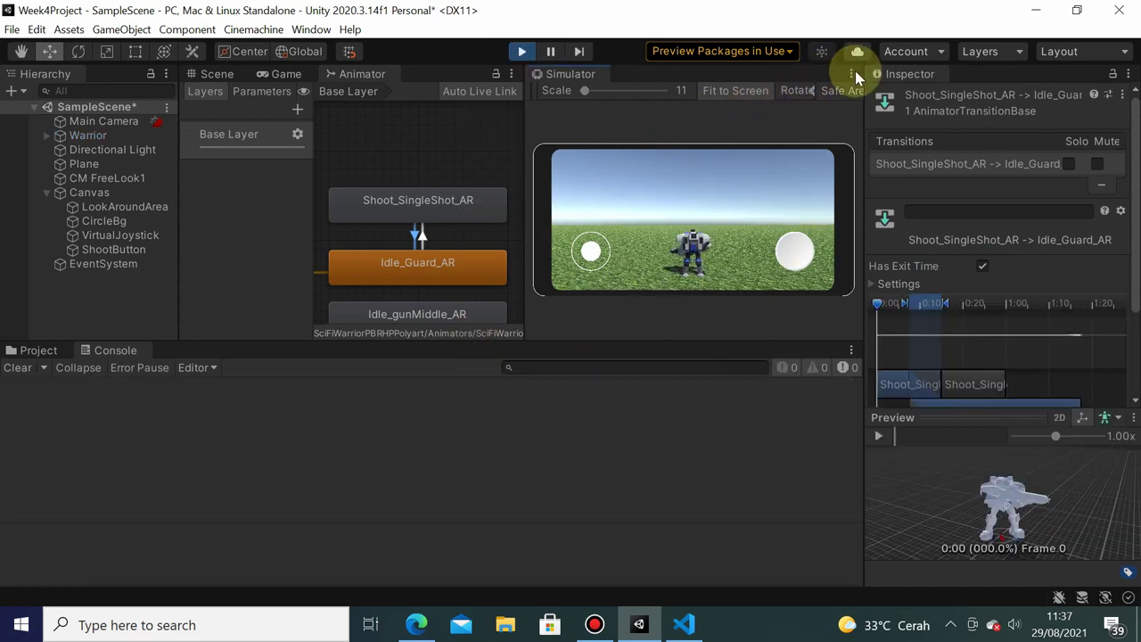
{"action": "left_click", "coordinate": [853, 73]}
{"action": "left_click", "coordinate": [883, 114]}
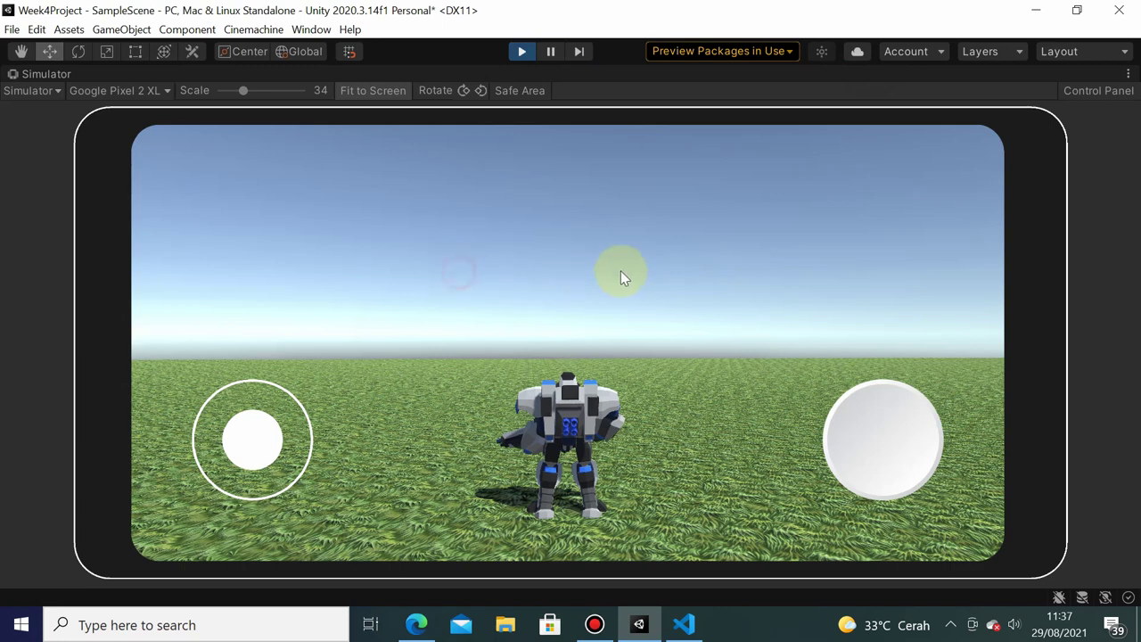
{"action": "mouse_move", "coordinate": [620, 271]}
{"action": "left_mouse_down"}
{"action": "mouse_move", "coordinate": [576, 261]}
{"action": "mouse_move", "coordinate": [444, 282]}
{"action": "mouse_move", "coordinate": [387, 313]}
{"action": "mouse_move", "coordinate": [550, 323]}
{"action": "mouse_move", "coordinate": [552, 402]}
{"action": "left_mouse_up"}
{"action": "mouse_move", "coordinate": [596, 331]}
{"action": "left_mouse_down"}
{"action": "mouse_move", "coordinate": [624, 238]}
{"action": "mouse_move", "coordinate": [537, 276]}
{"action": "mouse_move", "coordinate": [270, 485]}
{"action": "mouse_move", "coordinate": [182, 465]}
{"action": "mouse_move", "coordinate": [316, 491]}
{"action": "mouse_move", "coordinate": [362, 364]}
{"action": "mouse_move", "coordinate": [290, 369]}
{"action": "mouse_move", "coordinate": [222, 415]}
{"action": "mouse_move", "coordinate": [260, 455]}
{"action": "mouse_move", "coordinate": [280, 446]}
{"action": "mouse_move", "coordinate": [257, 492]}
{"action": "left_mouse_up"}
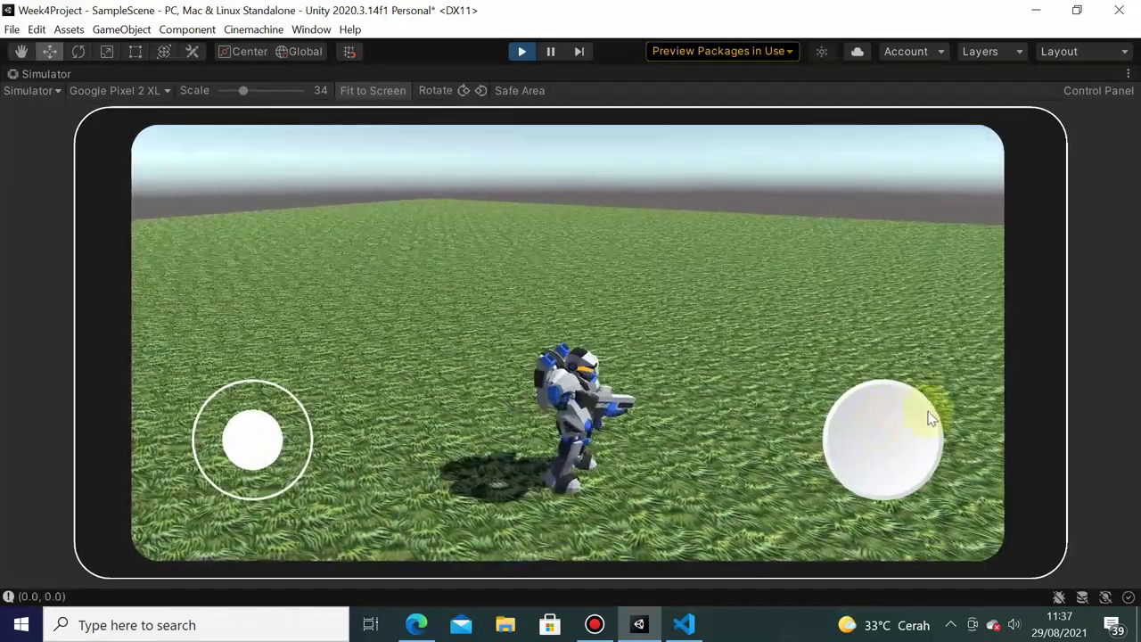
- Fire Shoot twice, watch the Warrior return to idle, then run and turn it with the joystick
{"action": "left_click", "coordinate": [878, 423]}
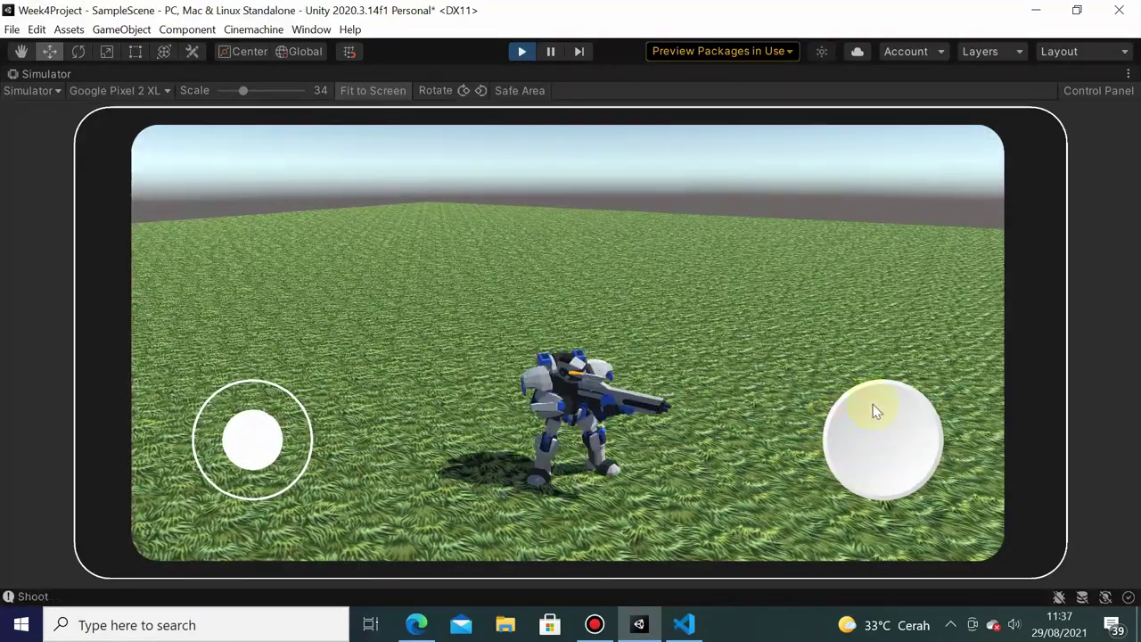
{"action": "left_click", "coordinate": [891, 419]}
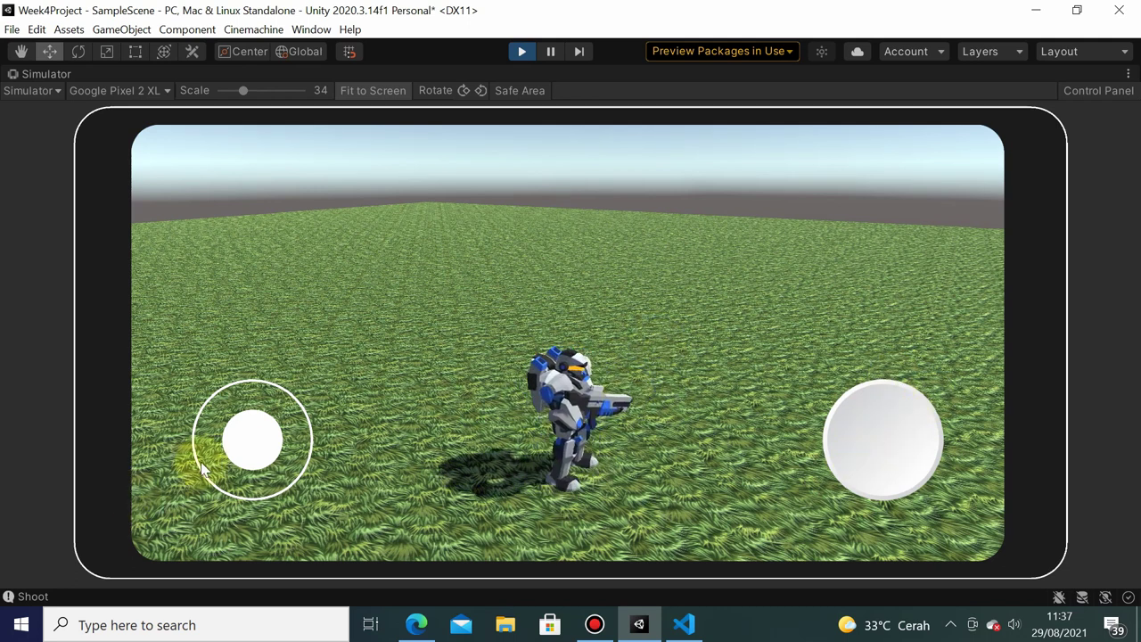
{"action": "left_click_drag", "start_coordinate": [252, 439], "coordinate": [181, 368]}
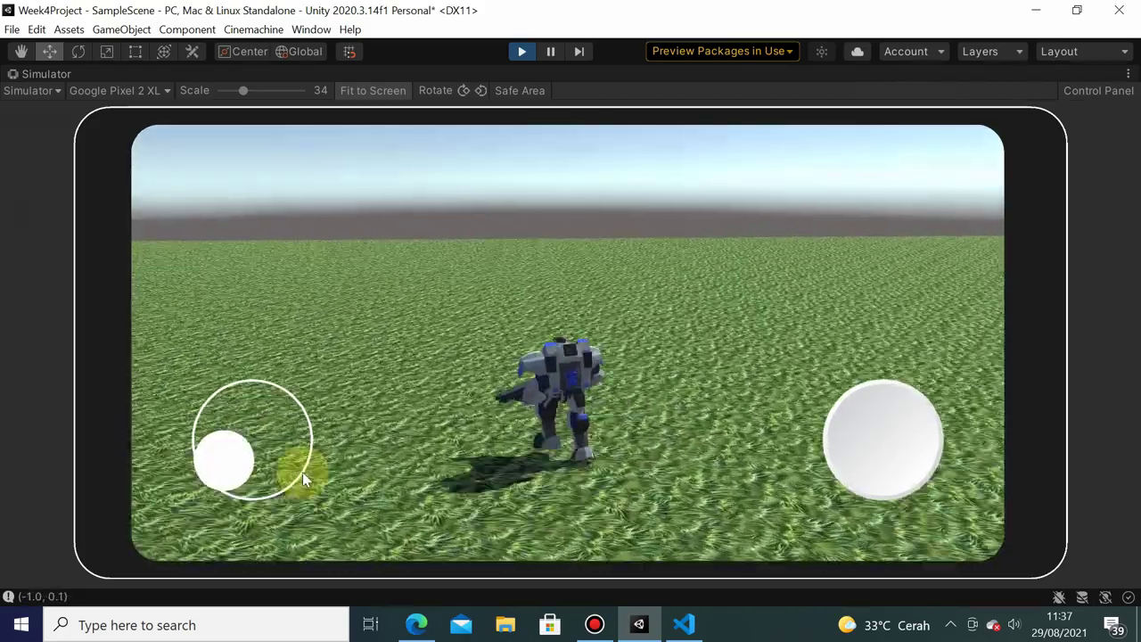
{"action": "mouse_move", "coordinate": [181, 368]}
{"action": "left_mouse_down"}
{"action": "mouse_move", "coordinate": [305, 475]}
{"action": "mouse_move", "coordinate": [117, 451]}
{"action": "left_mouse_up"}
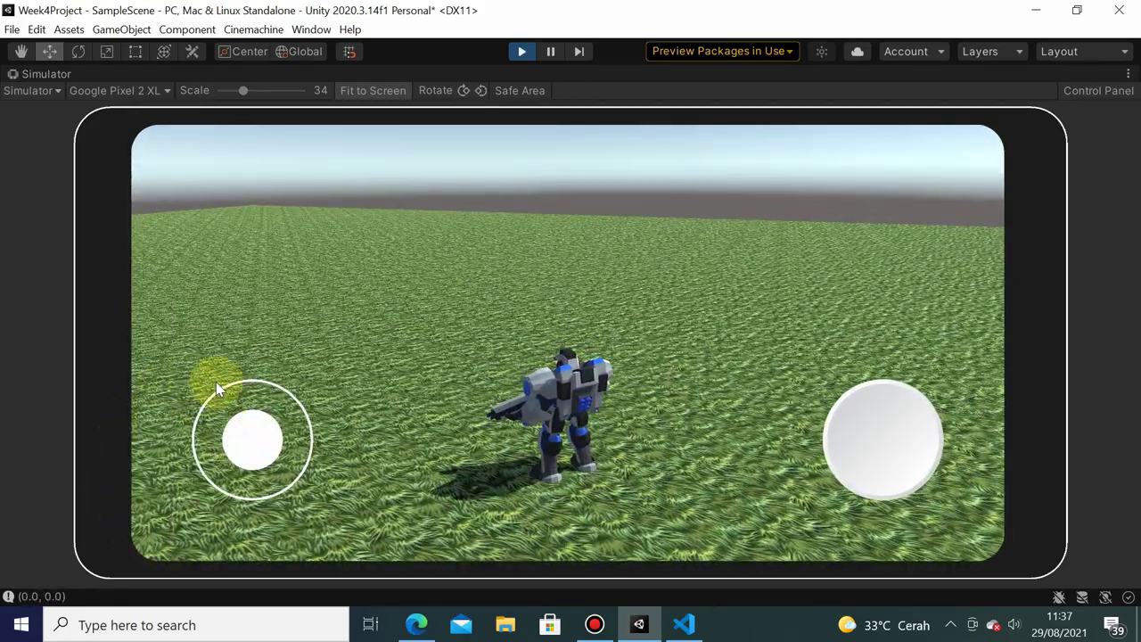
{"action": "left_click_drag", "start_coordinate": [215, 382], "coordinate": [444, 206]}
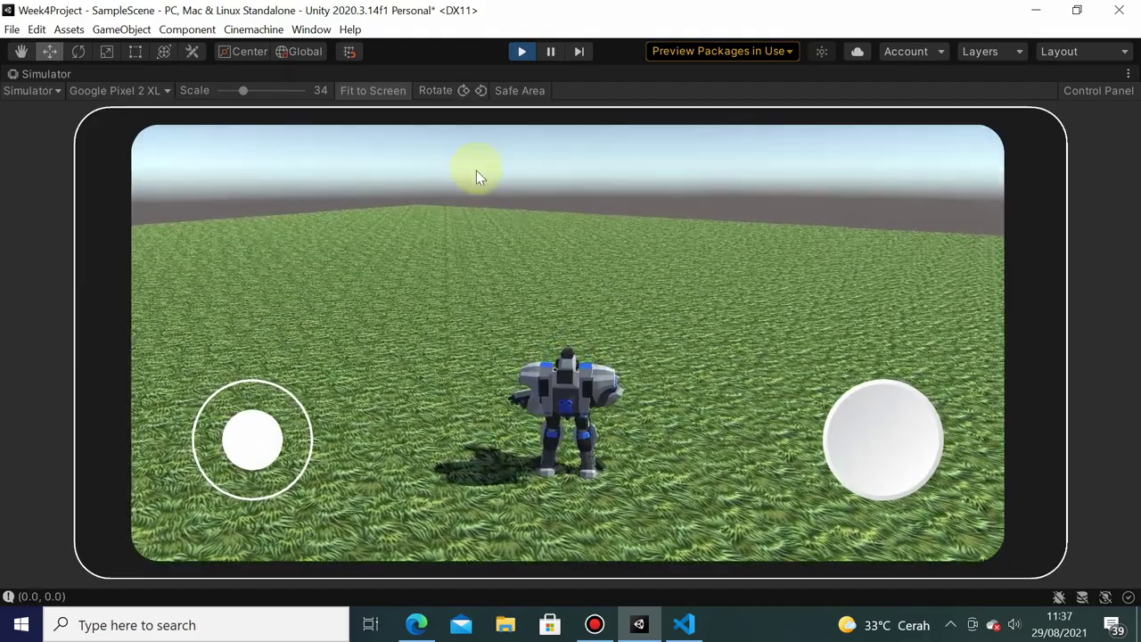